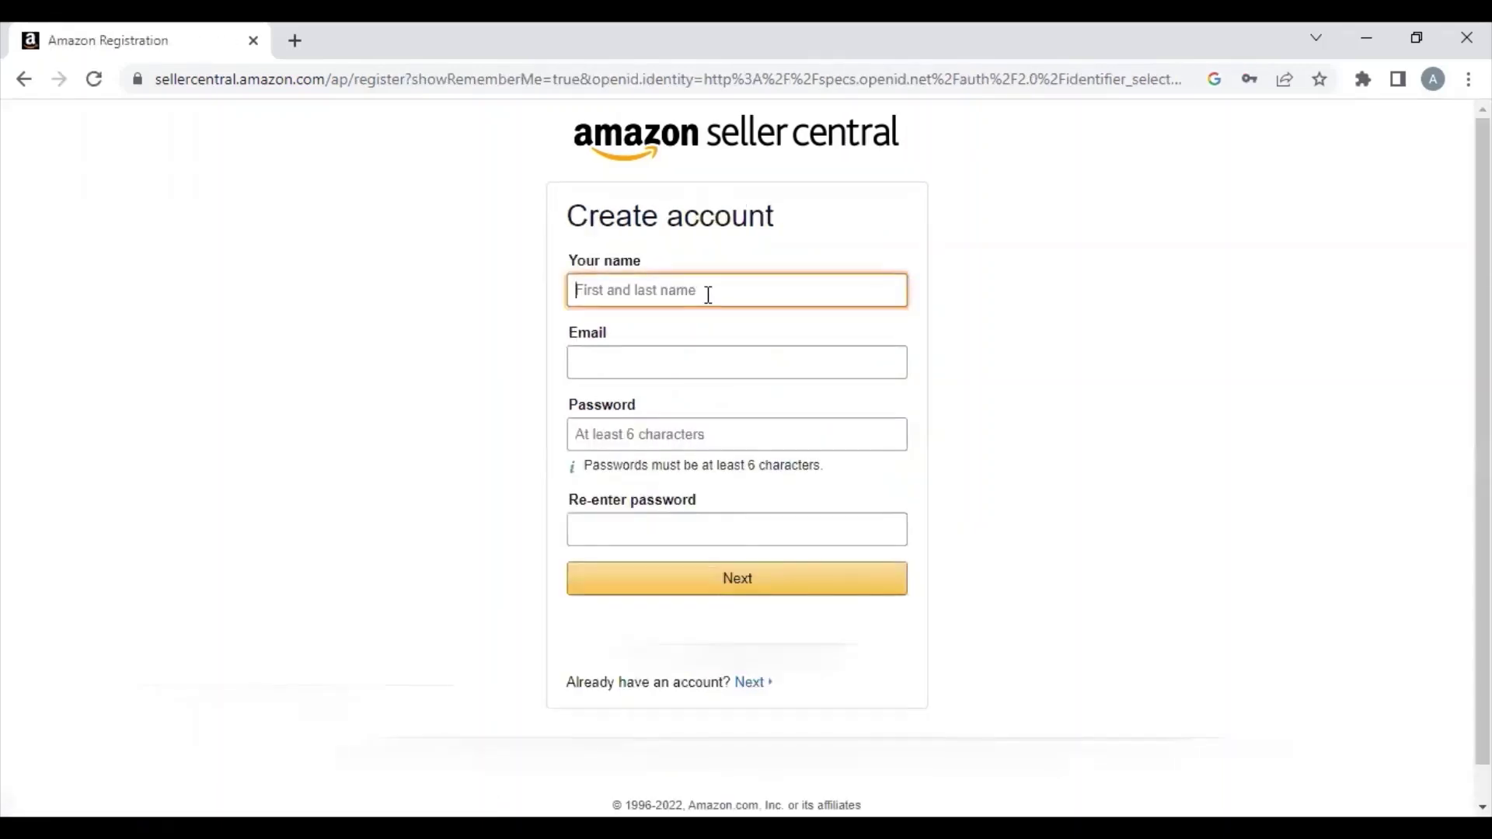
- Enter the account holder's name and a saved email address on the Create account form
click(707, 294)
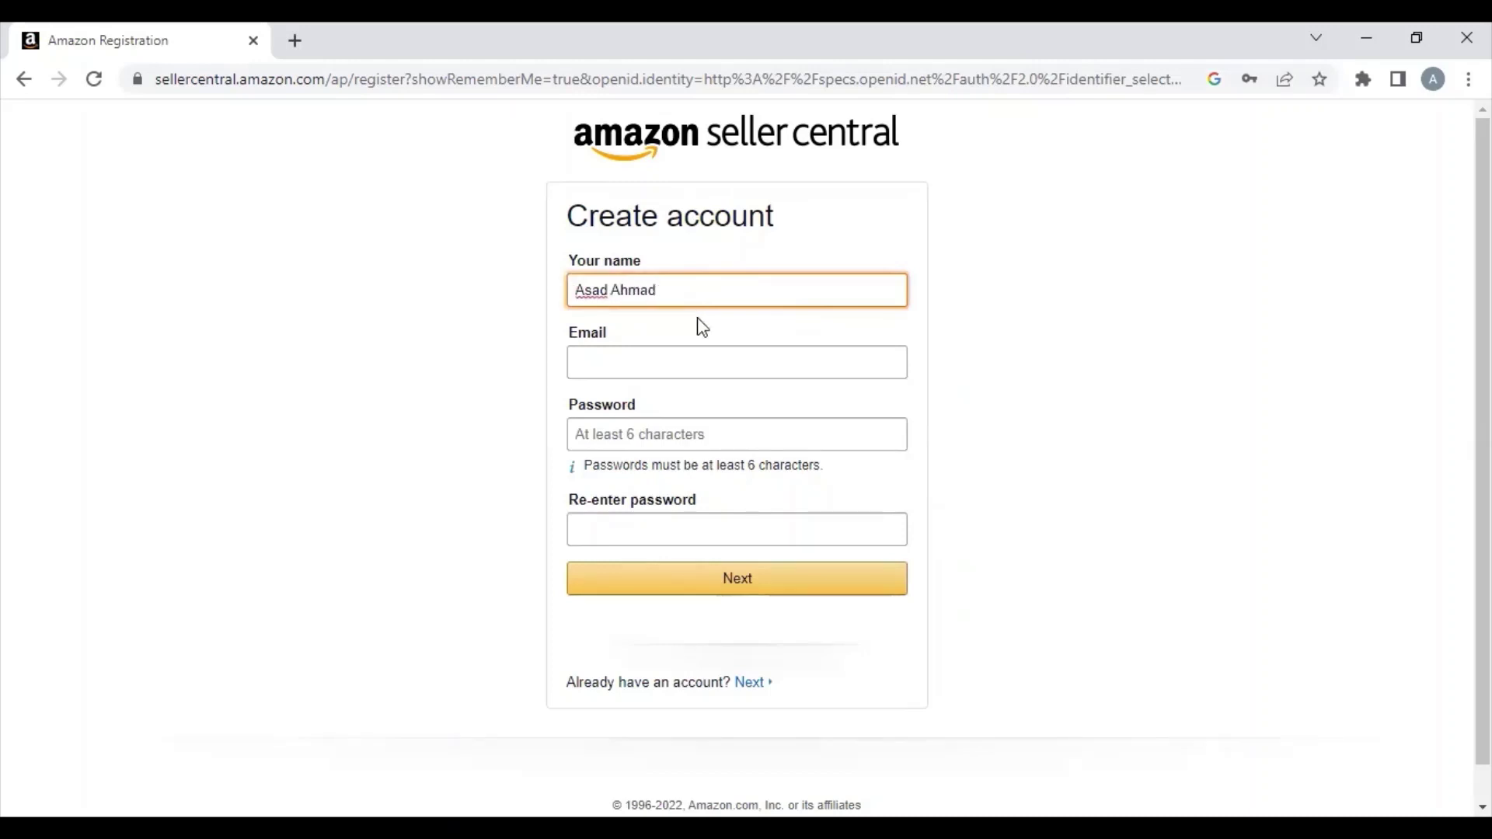
key(Tab)
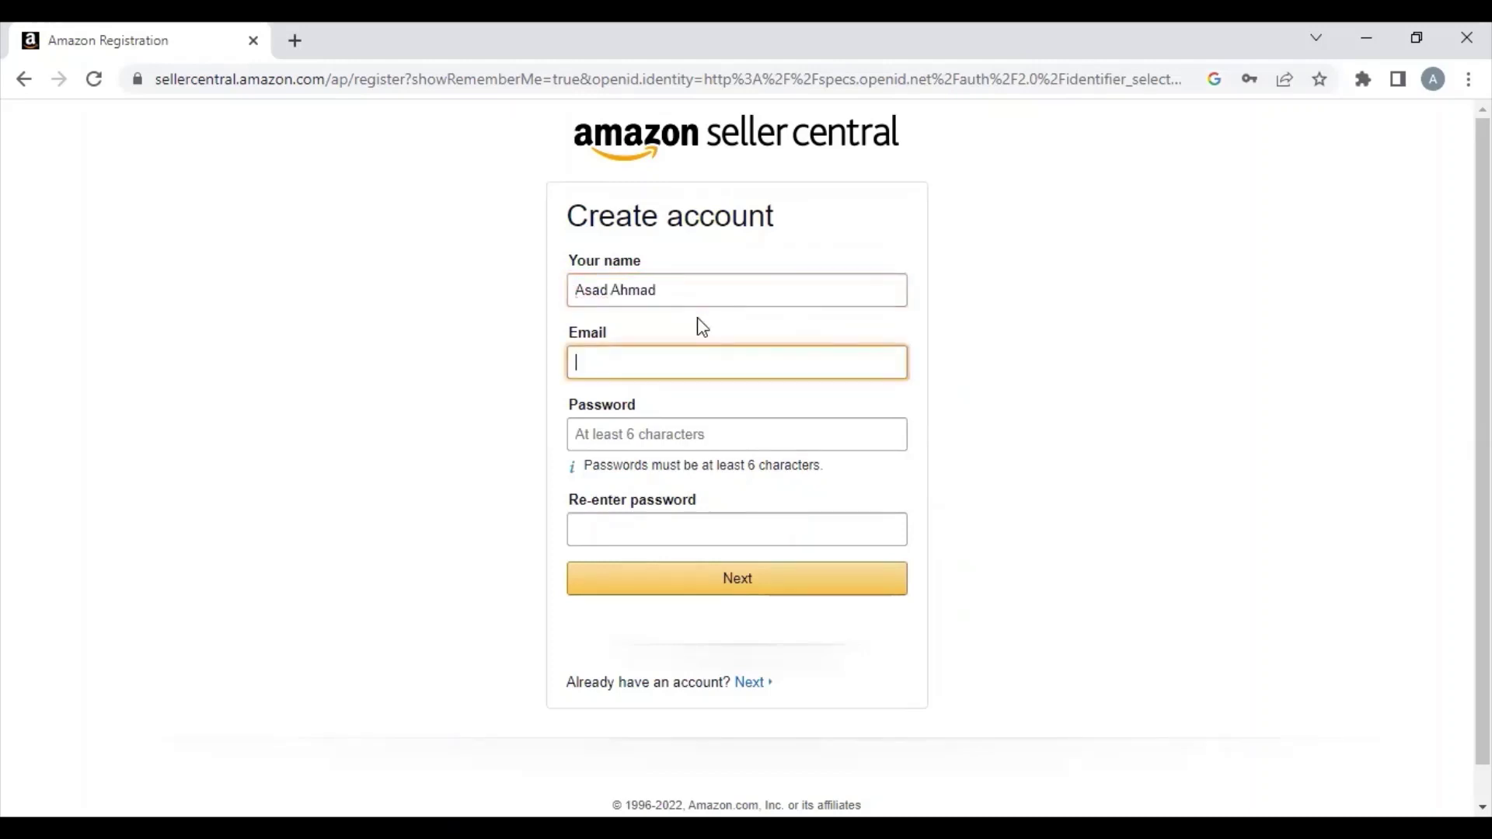
text(Ar)
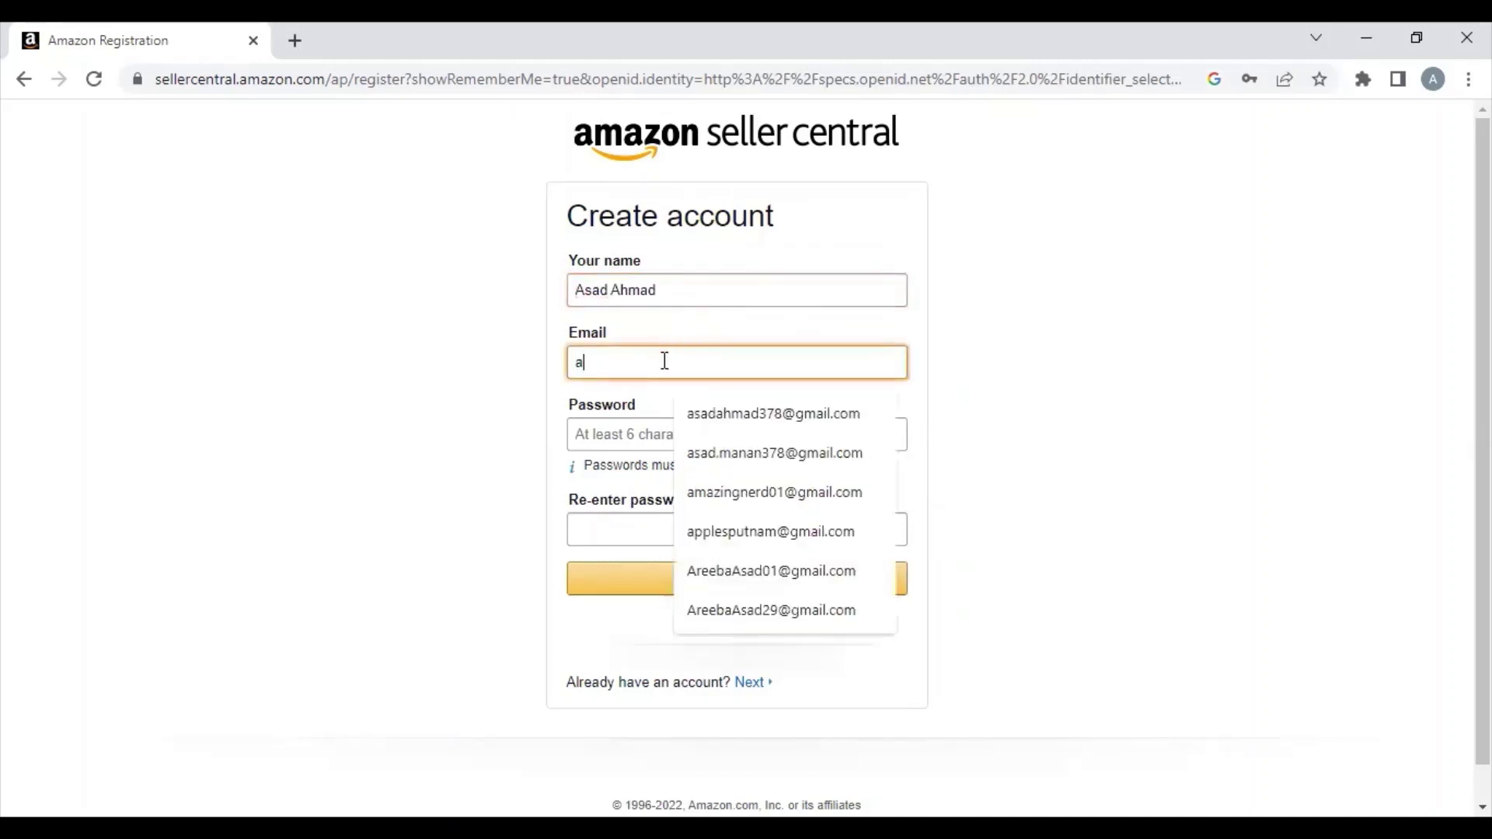
click(710, 462)
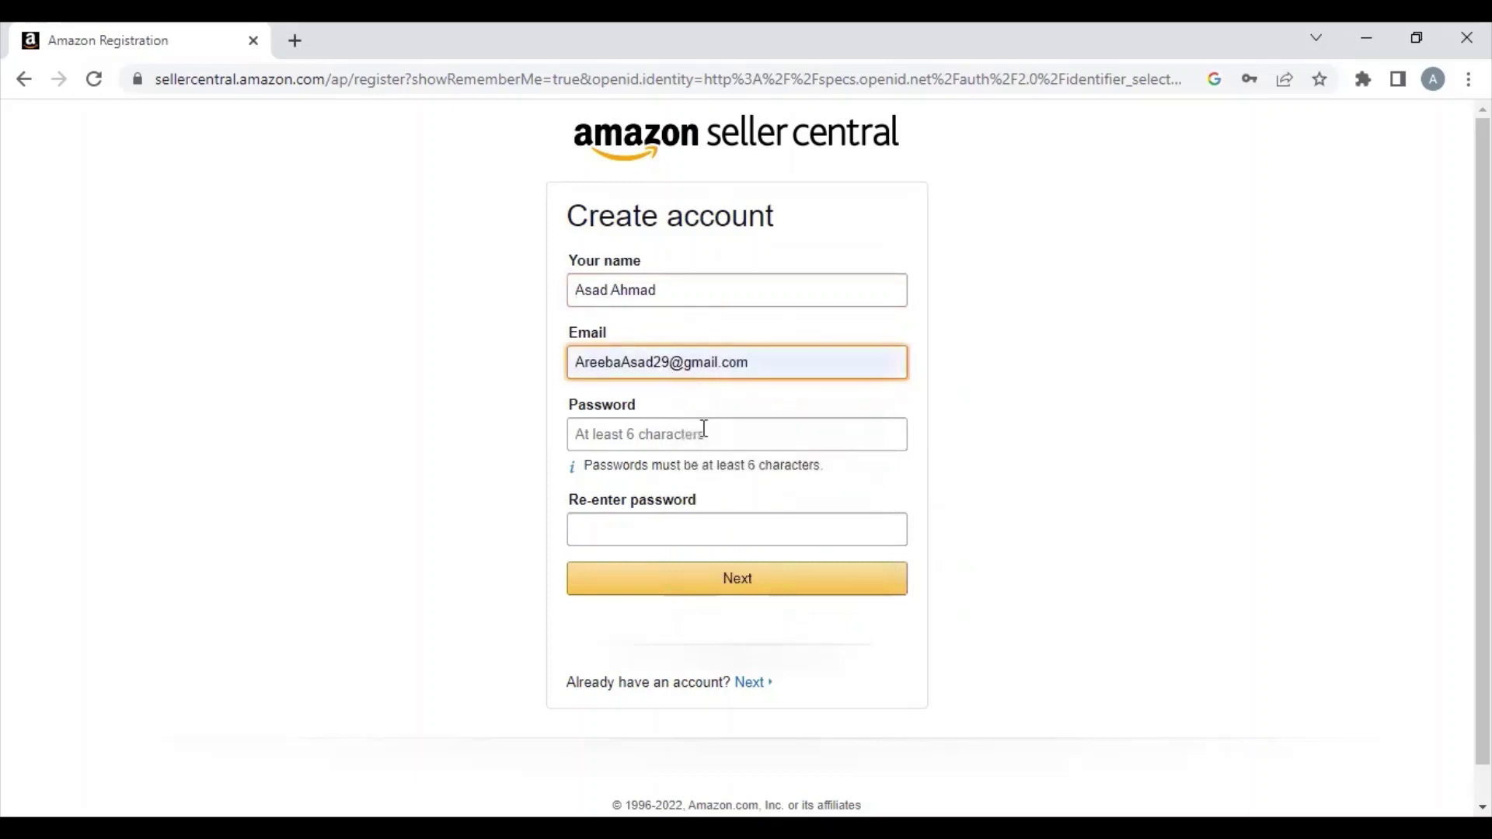
- Fill the password and re-entered password from saved passwords, and submit the form
click(710, 436)
click(777, 495)
click(614, 534)
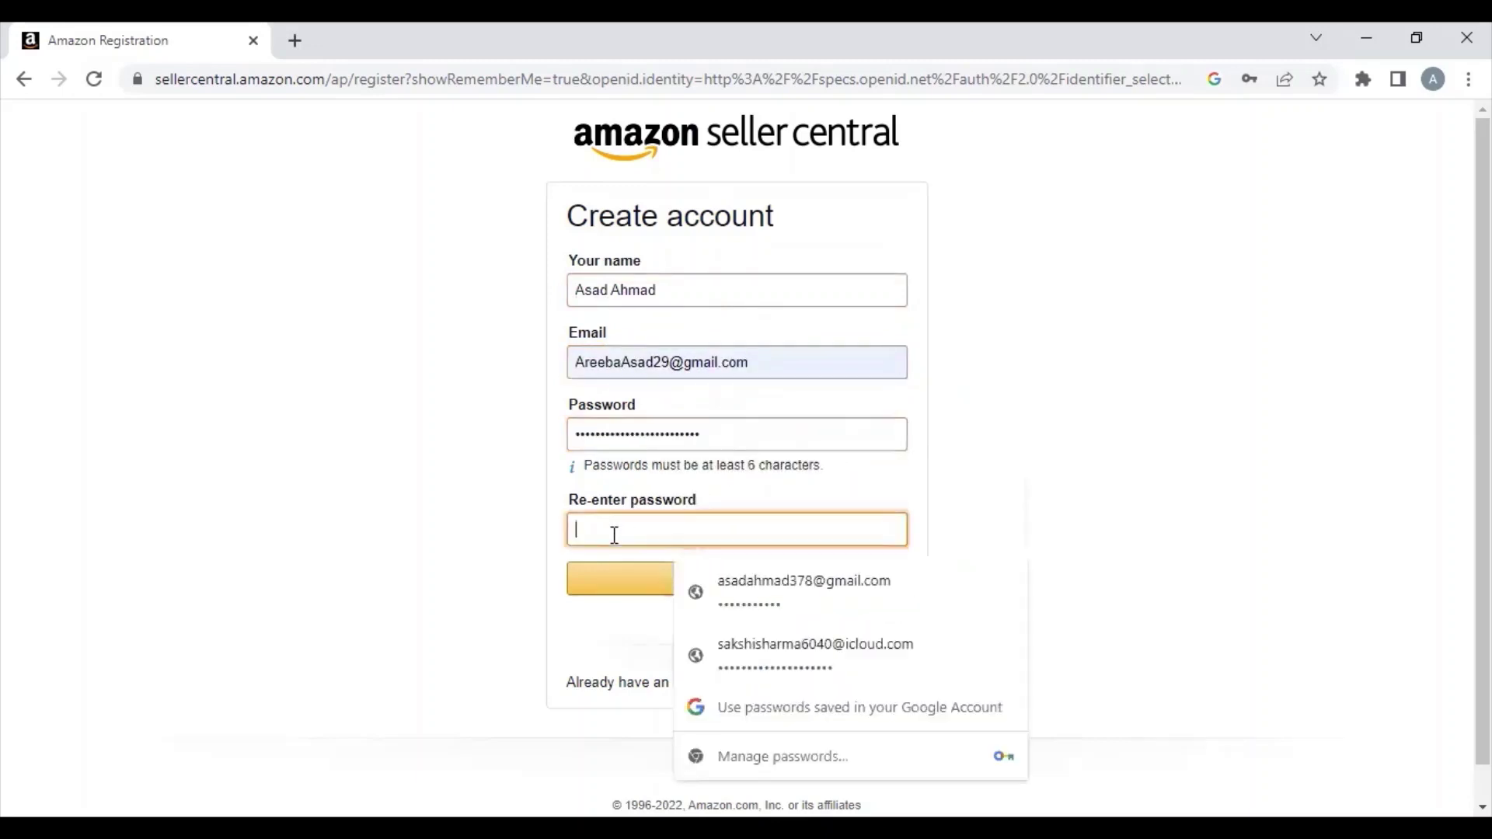
key(Down)
key(Return)
click(593, 591)
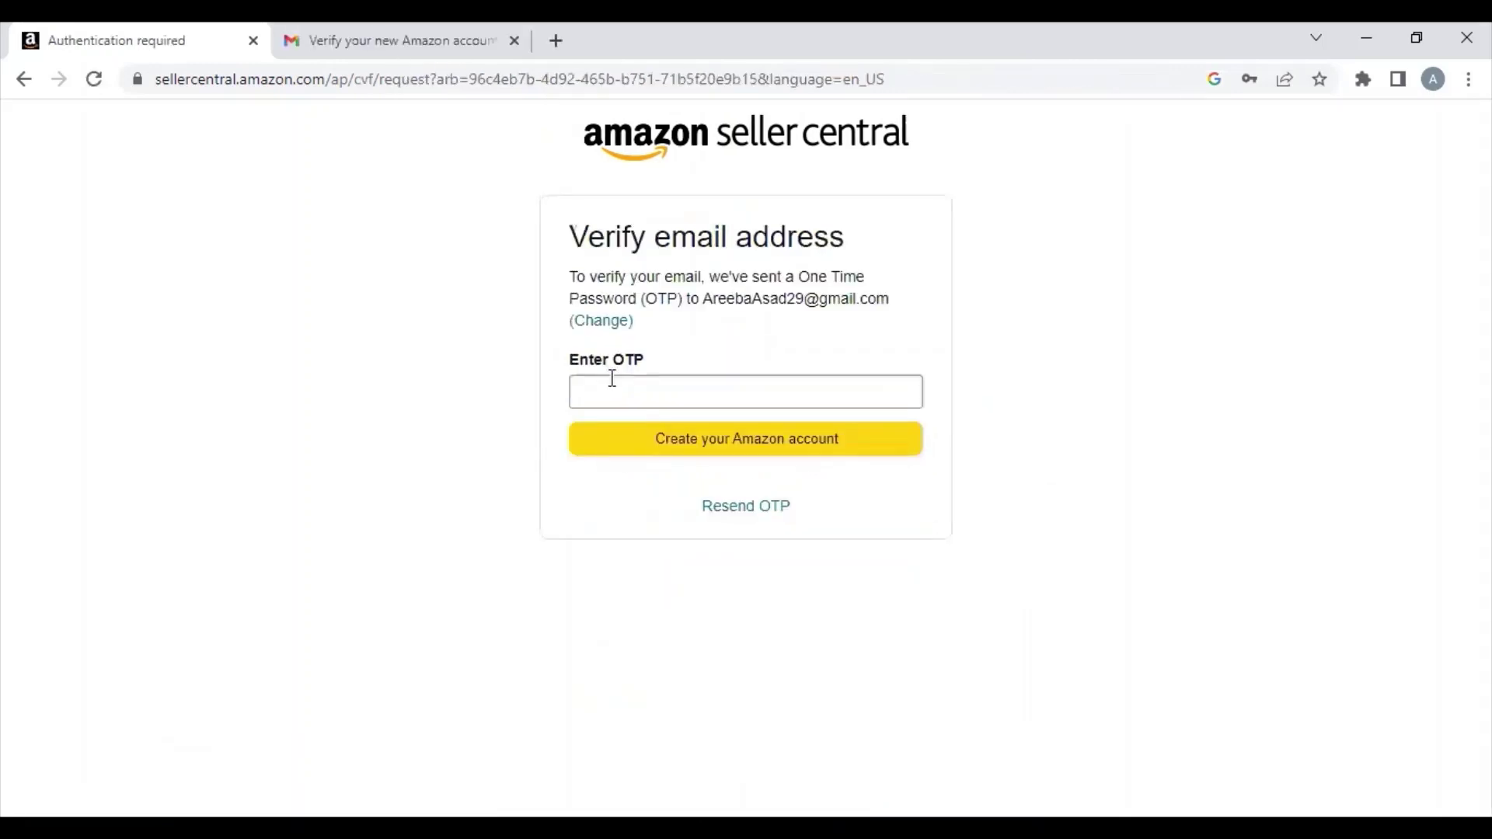
- Paste the emailed OTP to create the Amazon account, then begin seller registration
click(612, 378)
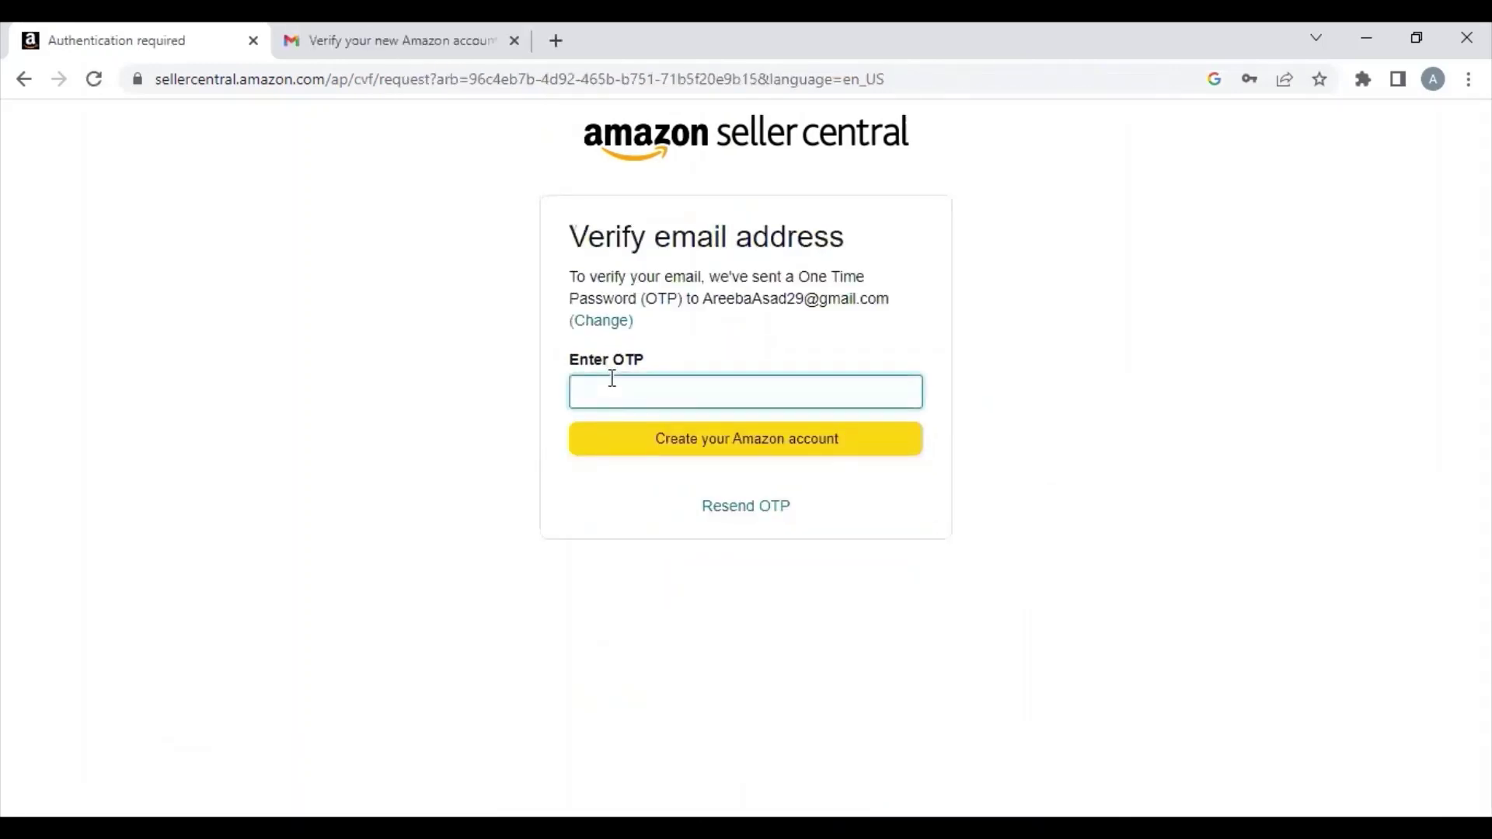
key(ctrl+v)
click(723, 456)
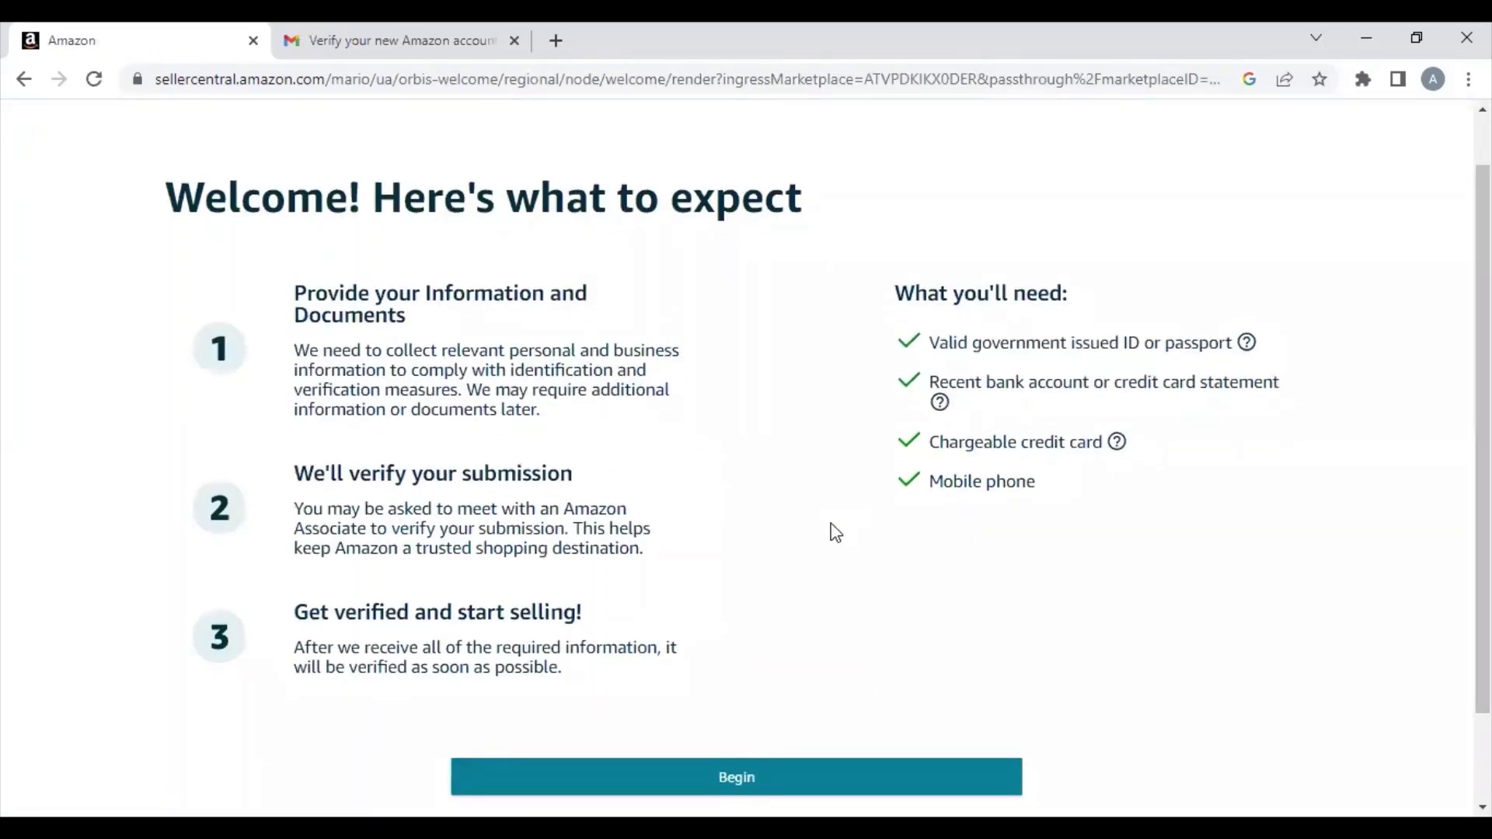
click(737, 777)
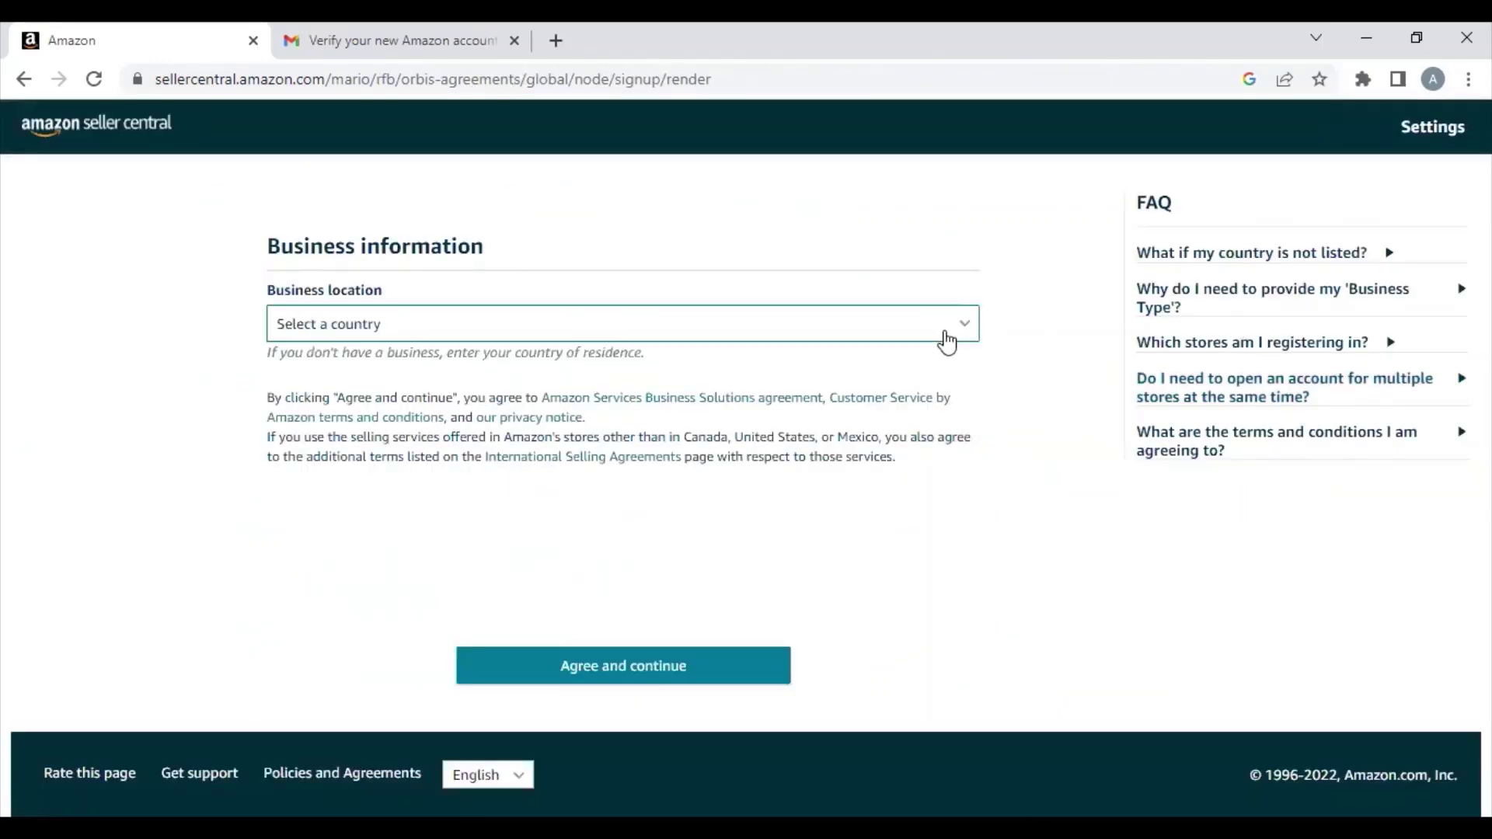
- Set the business location to Pakistan and the business type to 'None, I am an individual'
click(946, 336)
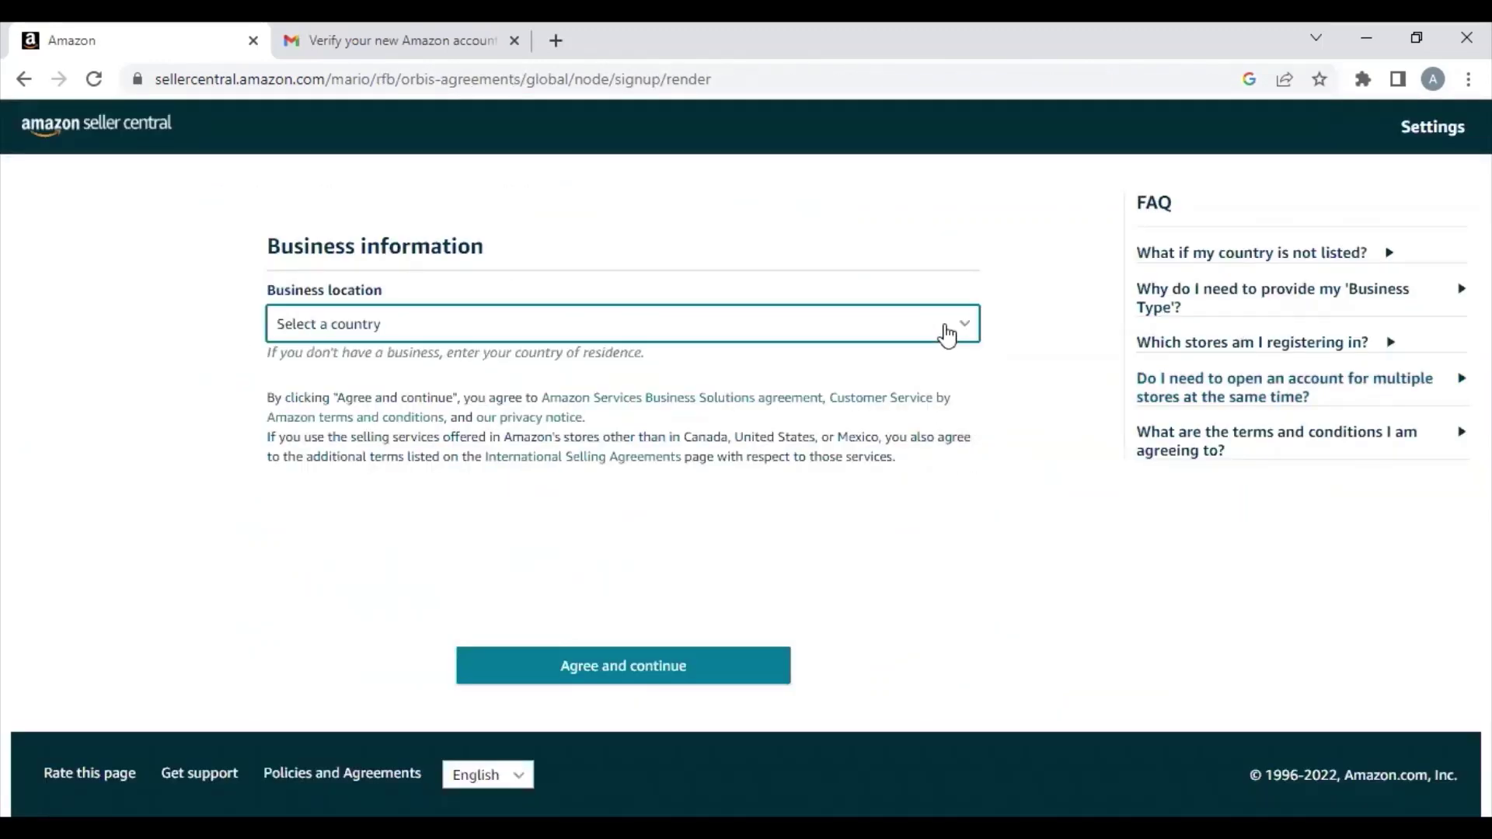
key(p)
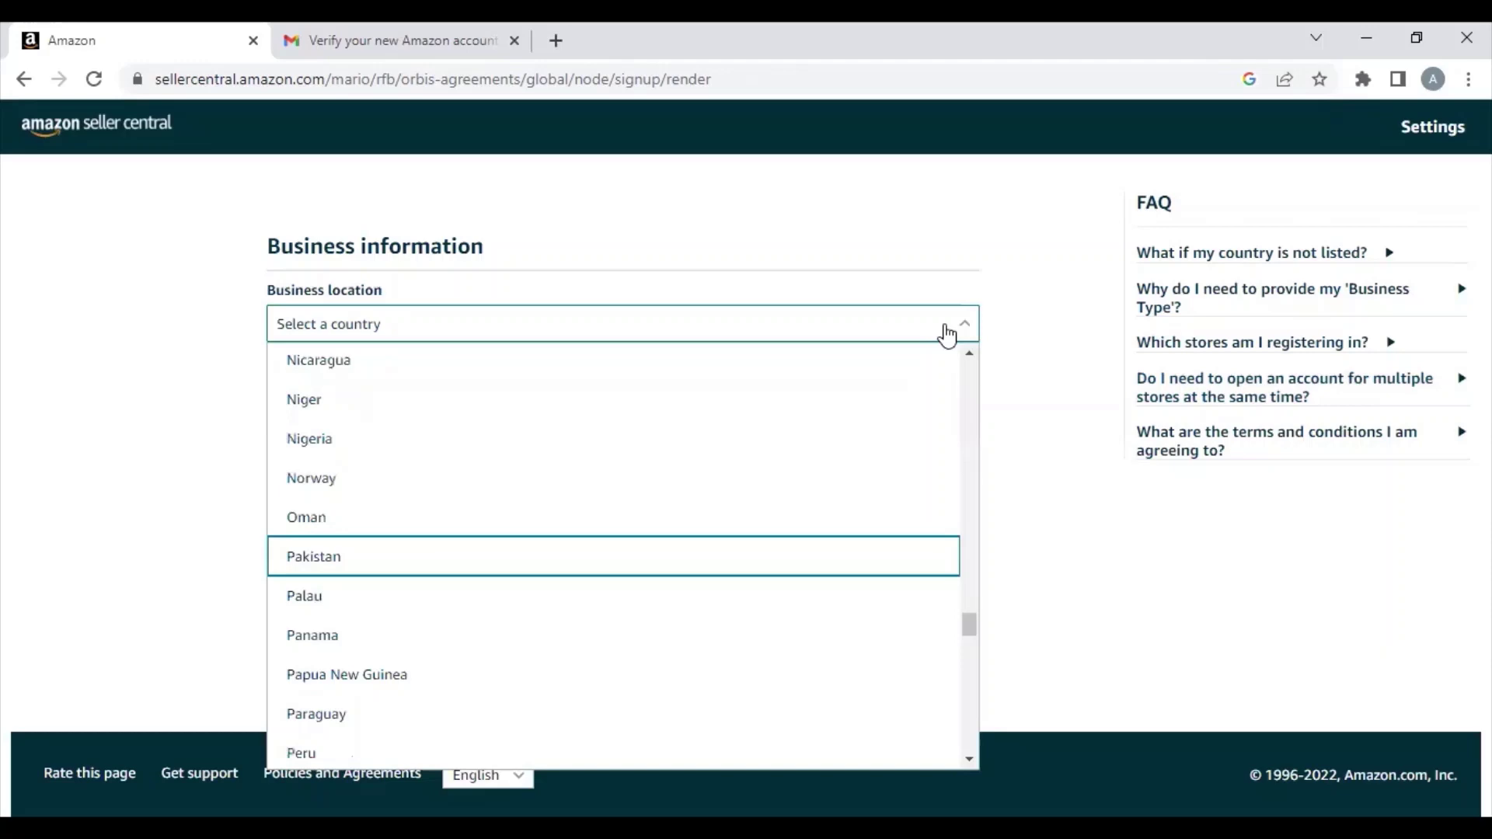
click(413, 561)
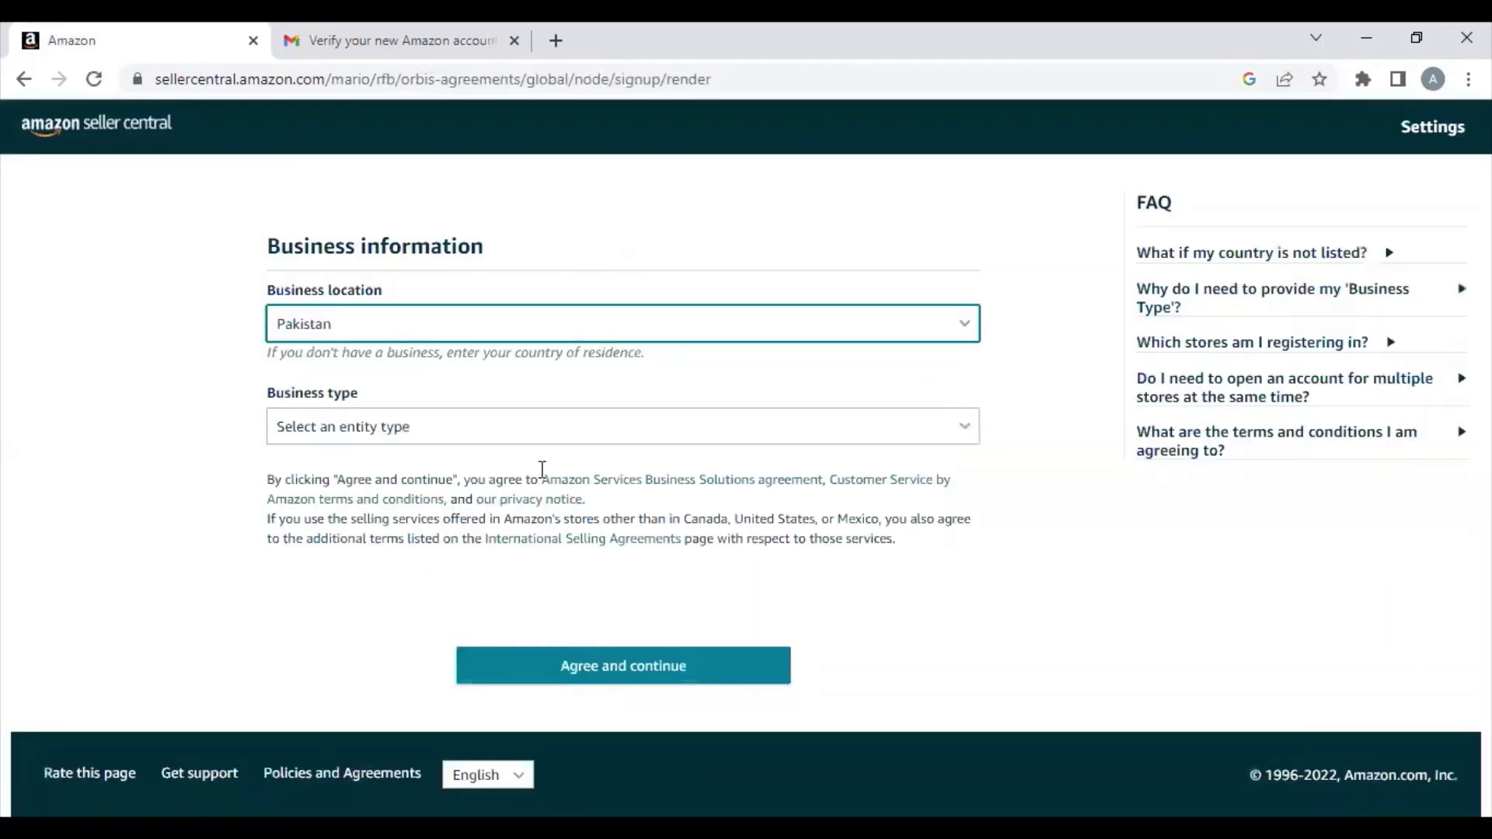
click(613, 426)
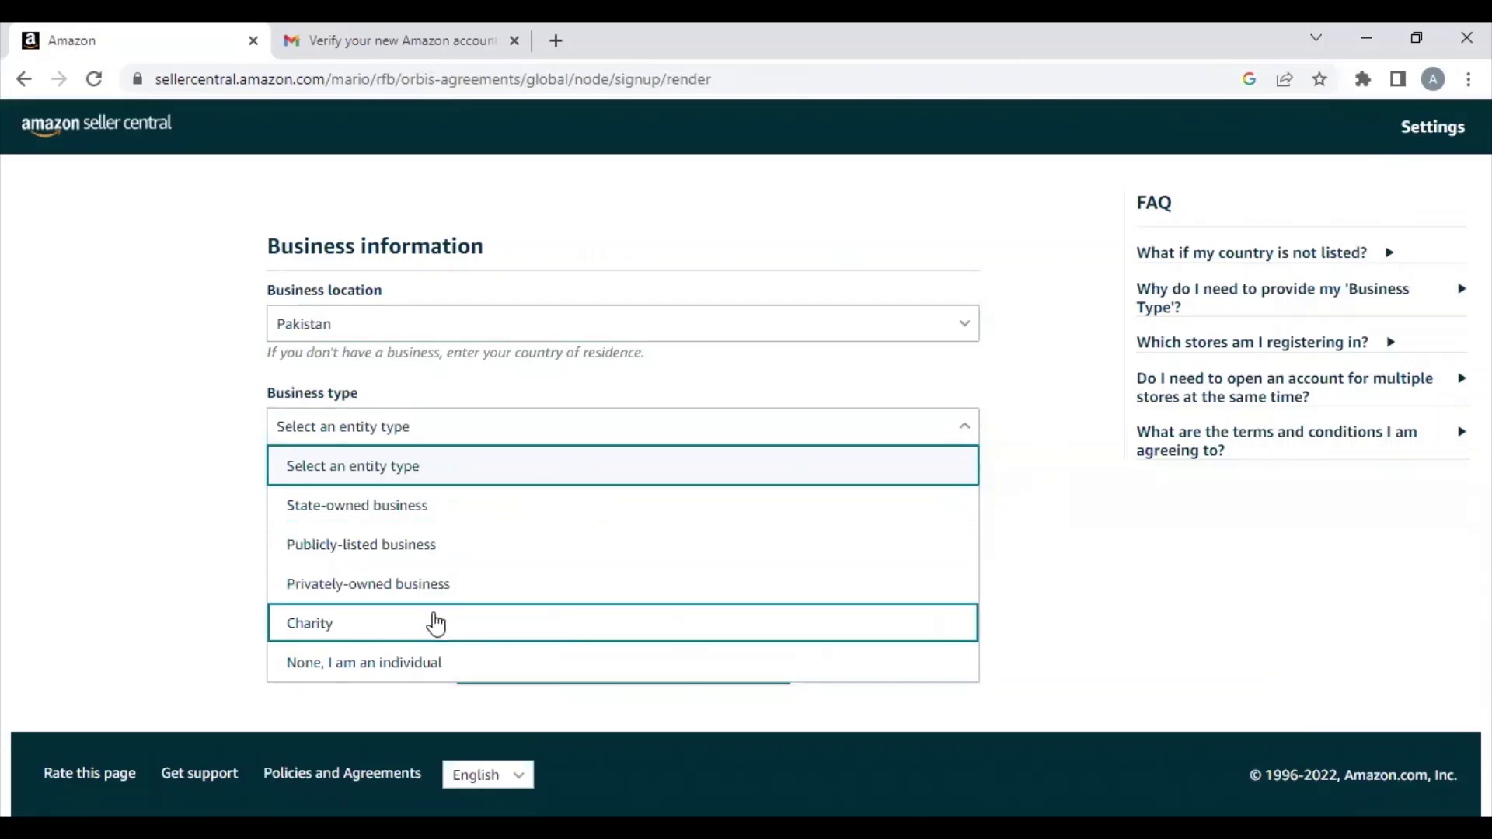
click(394, 662)
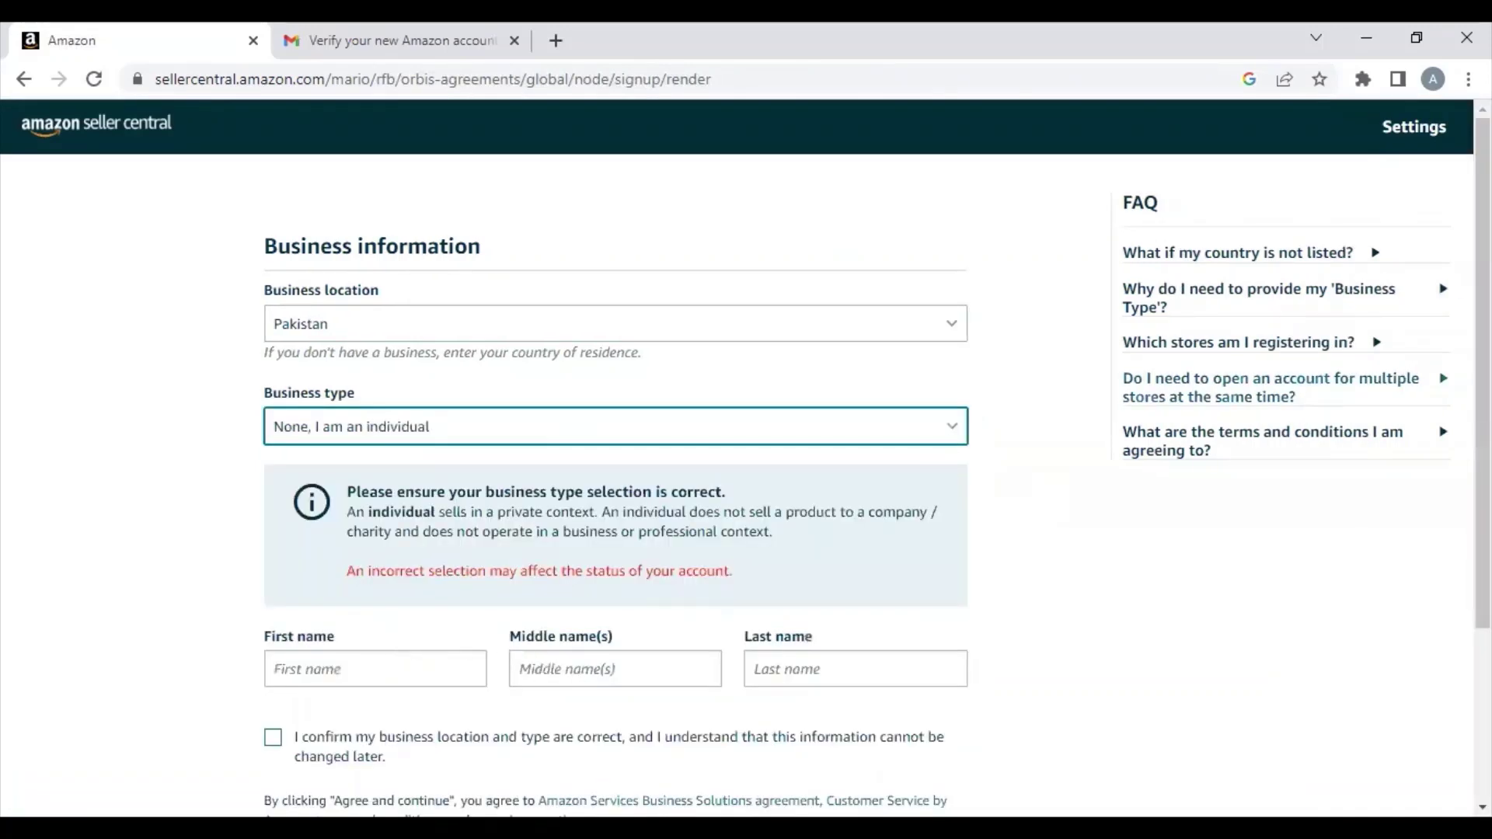
- Enter the first and last name, tick the confirmation box, and agree and continue
scroll(1305, 381, down, 2)
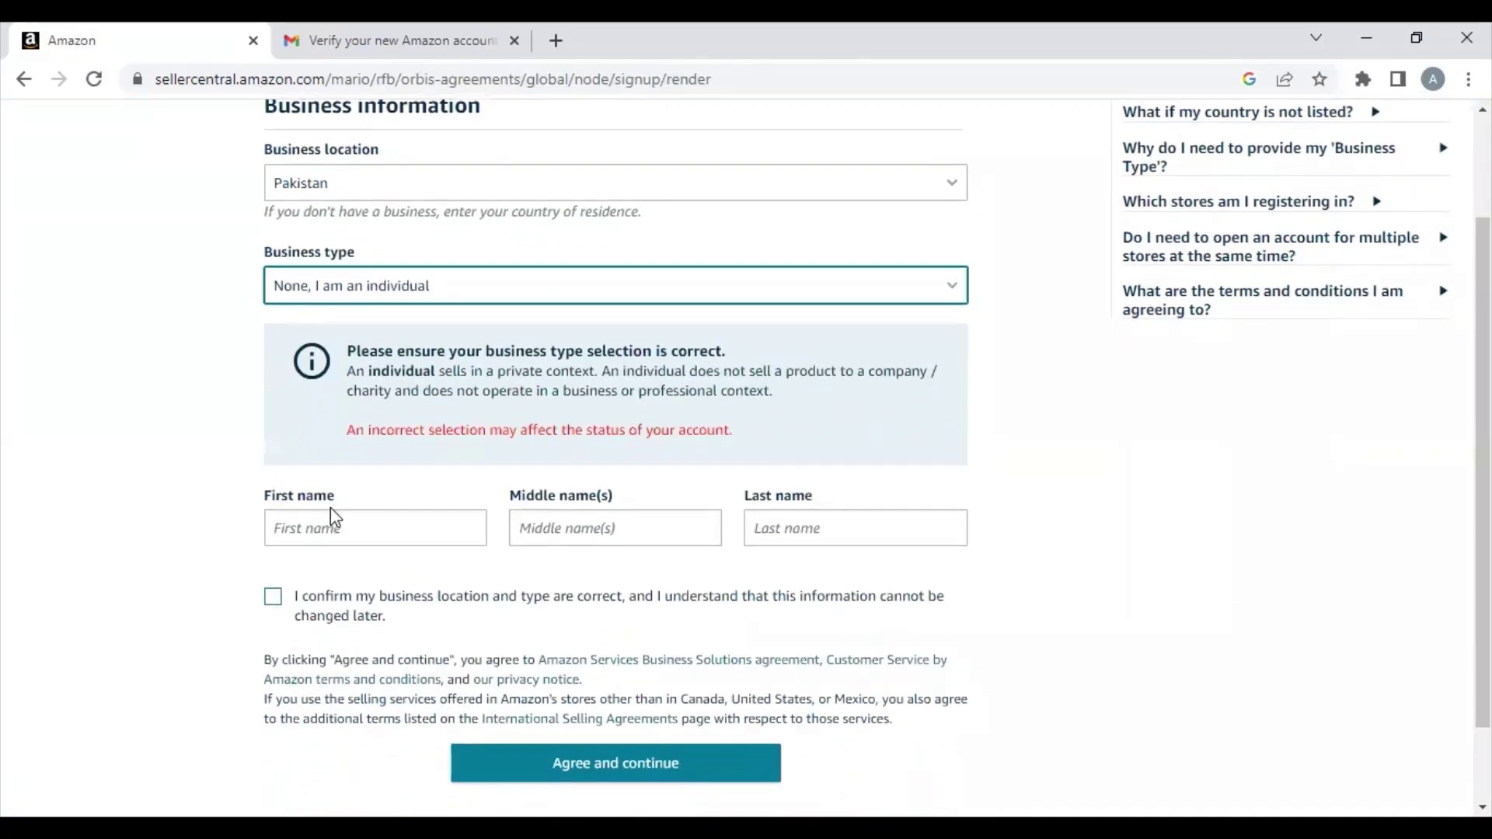
click(334, 521)
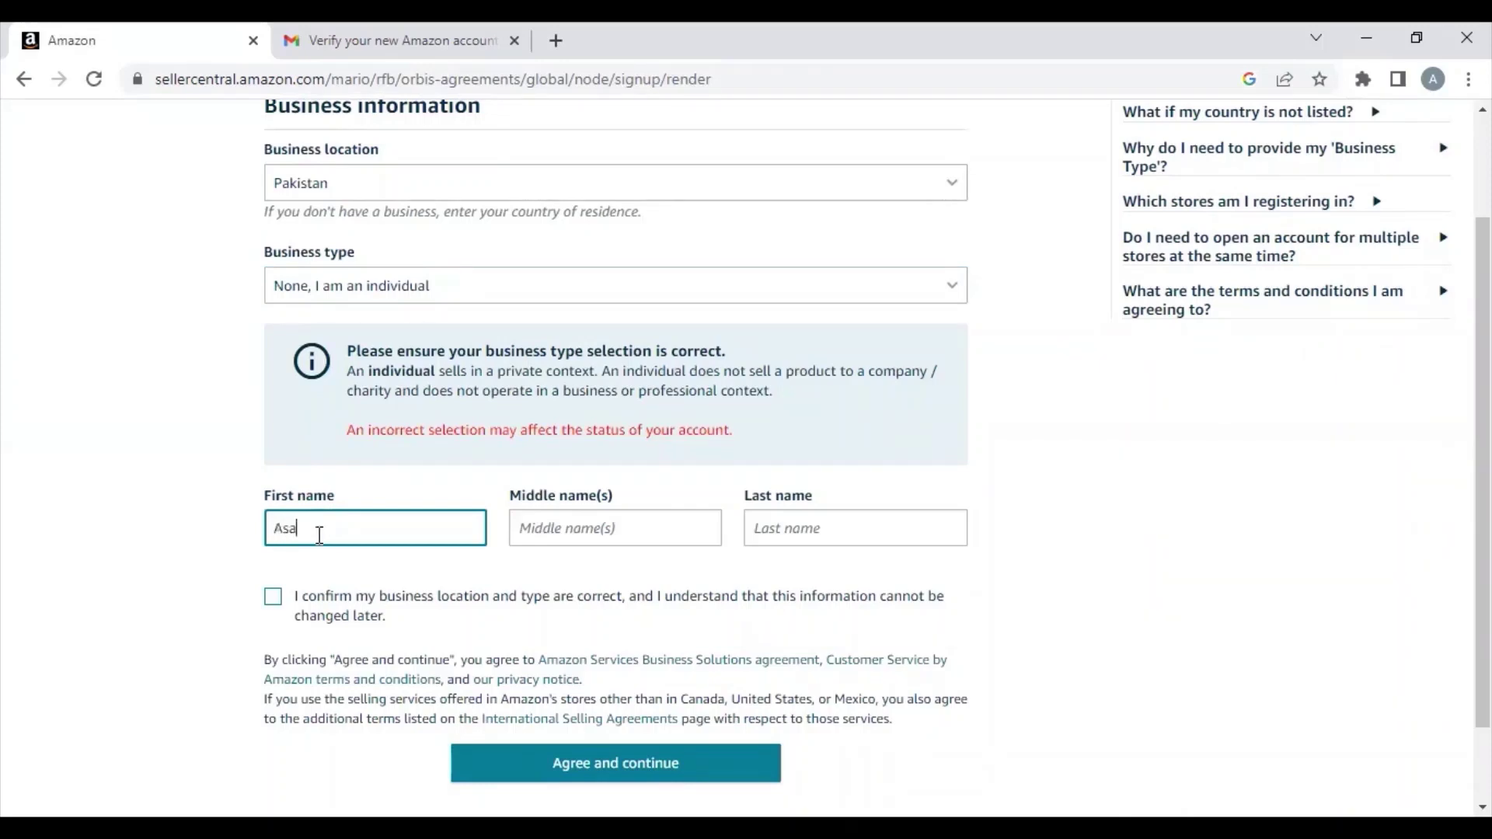
click(769, 539)
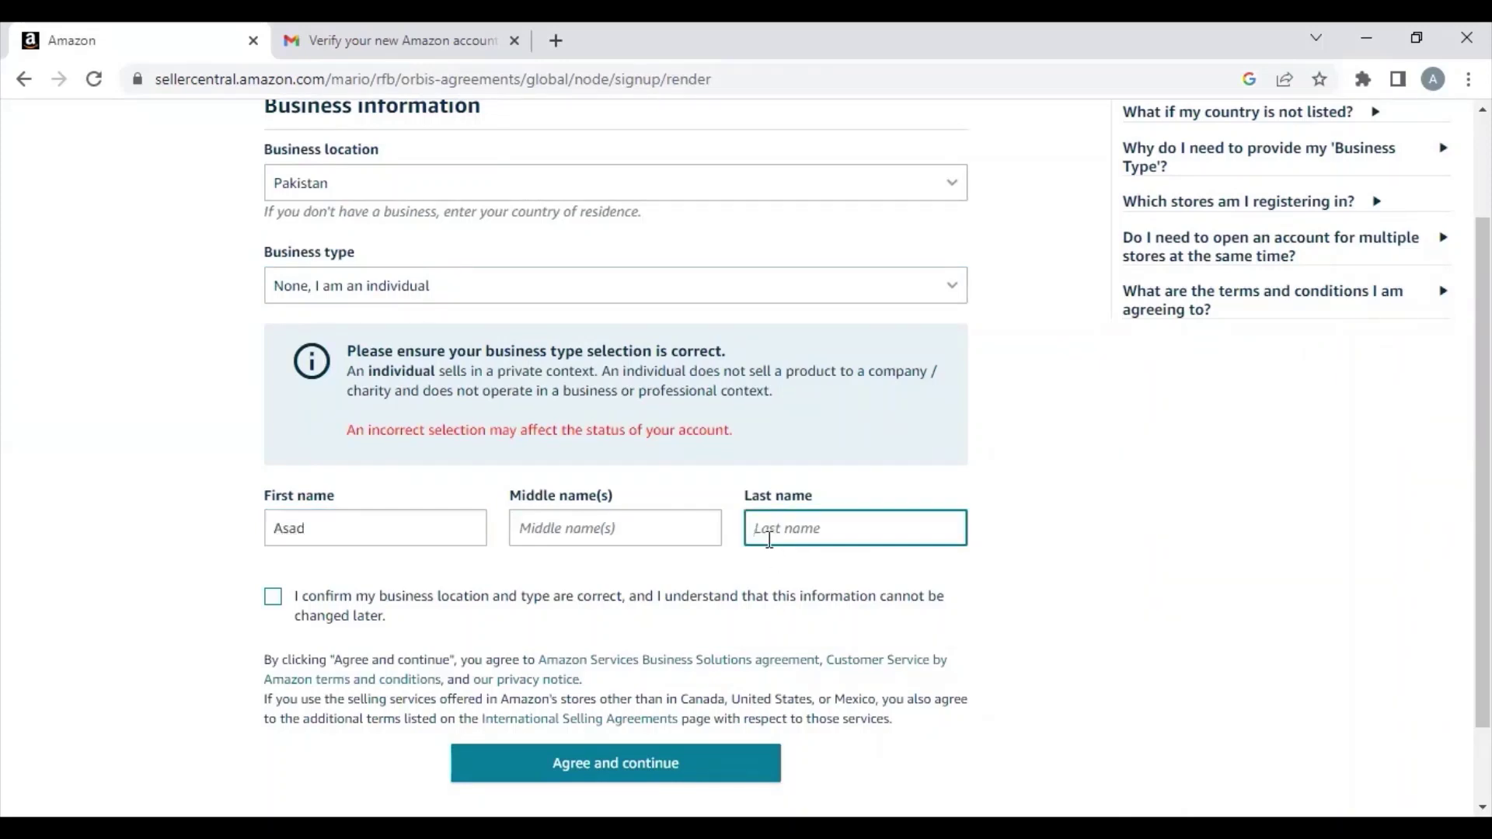
right_click(769, 538)
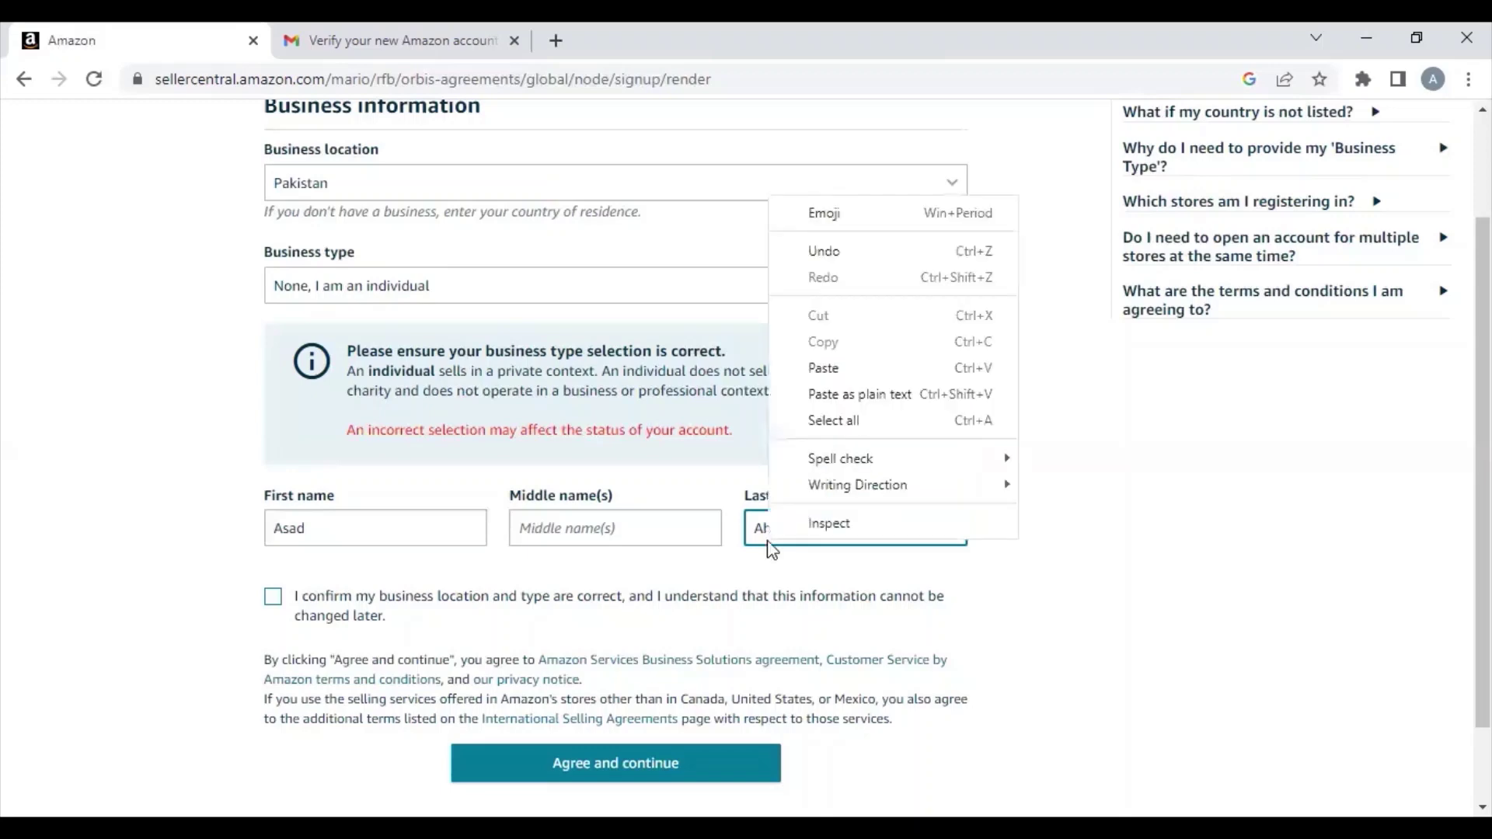
click(348, 619)
click(322, 601)
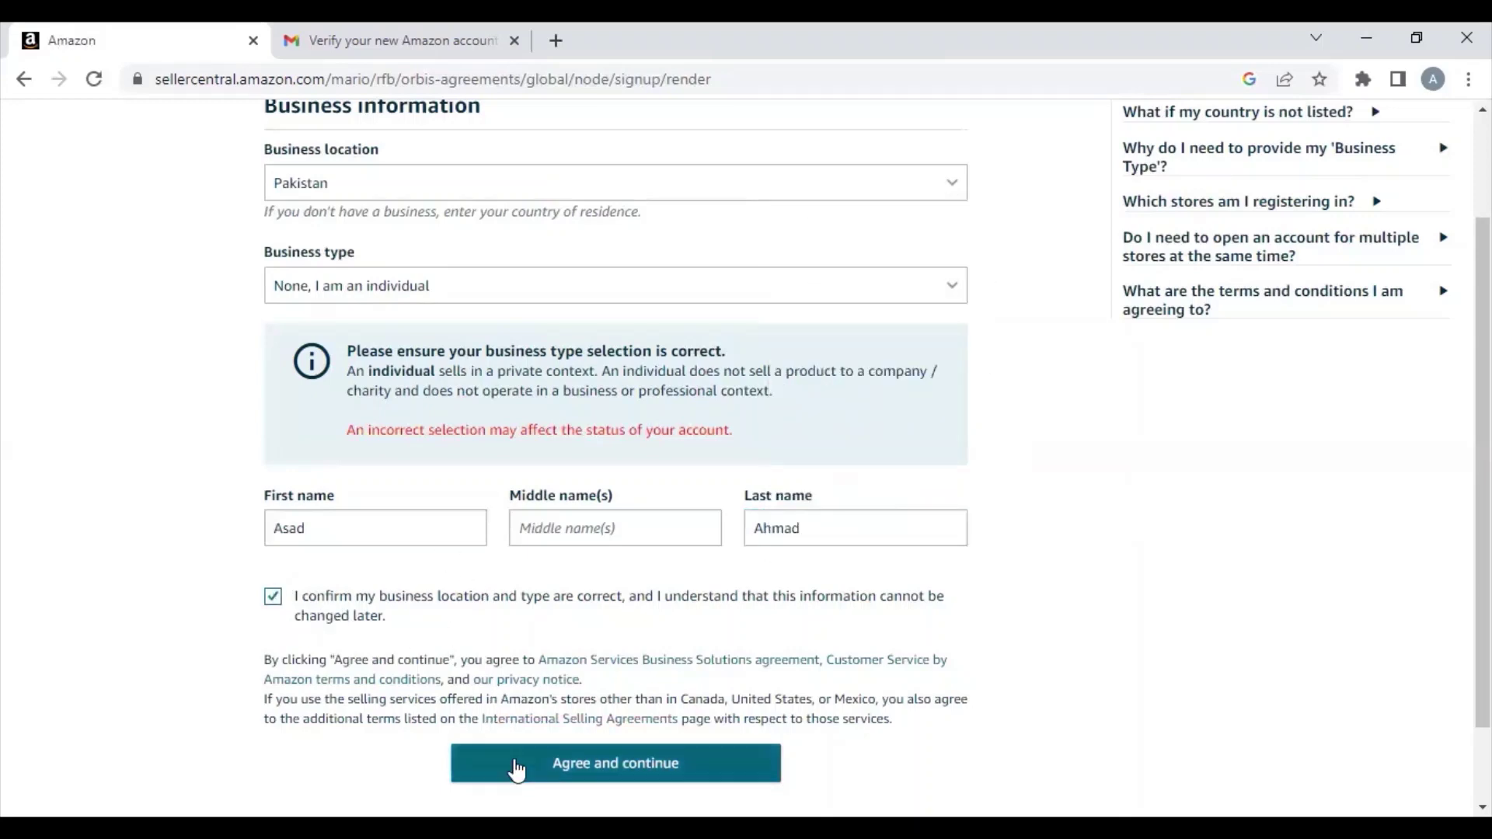
click(516, 766)
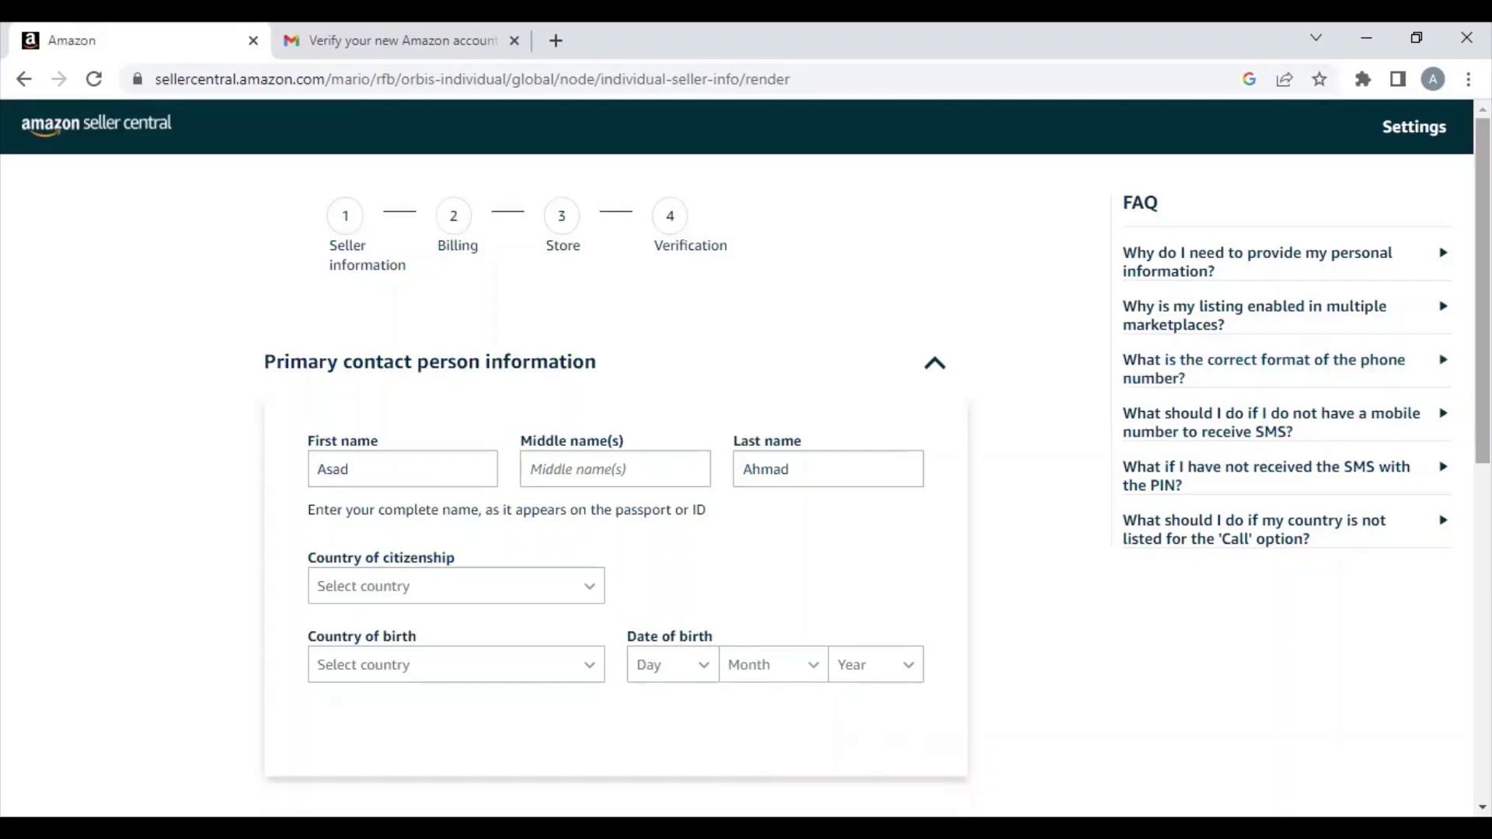
- Set both country of citizenship and country of birth to Pakistan
scroll(1482, 396, down, 1)
scroll(899, 387, down, 2)
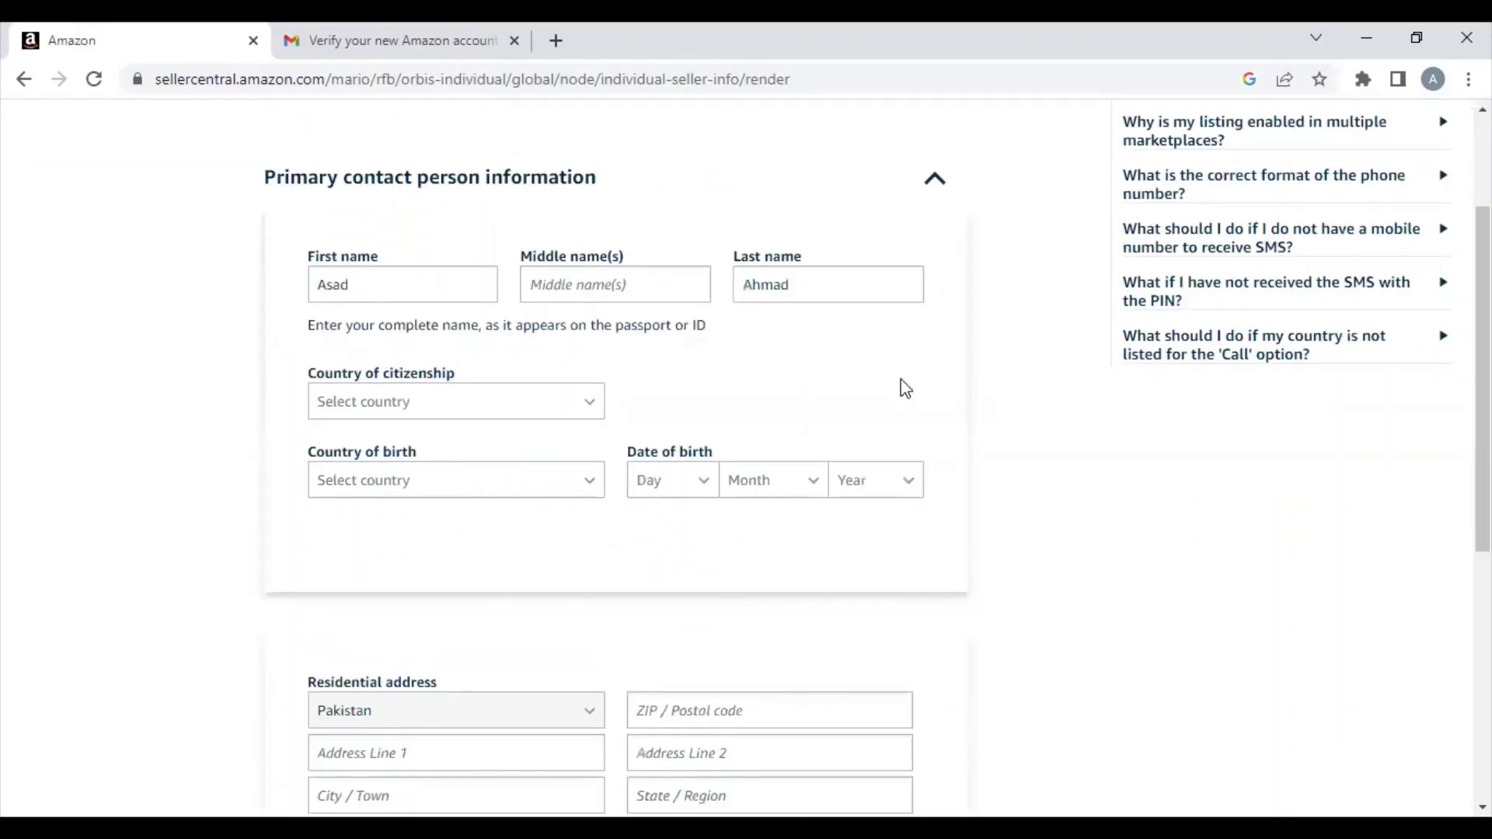
click(517, 393)
key(p)
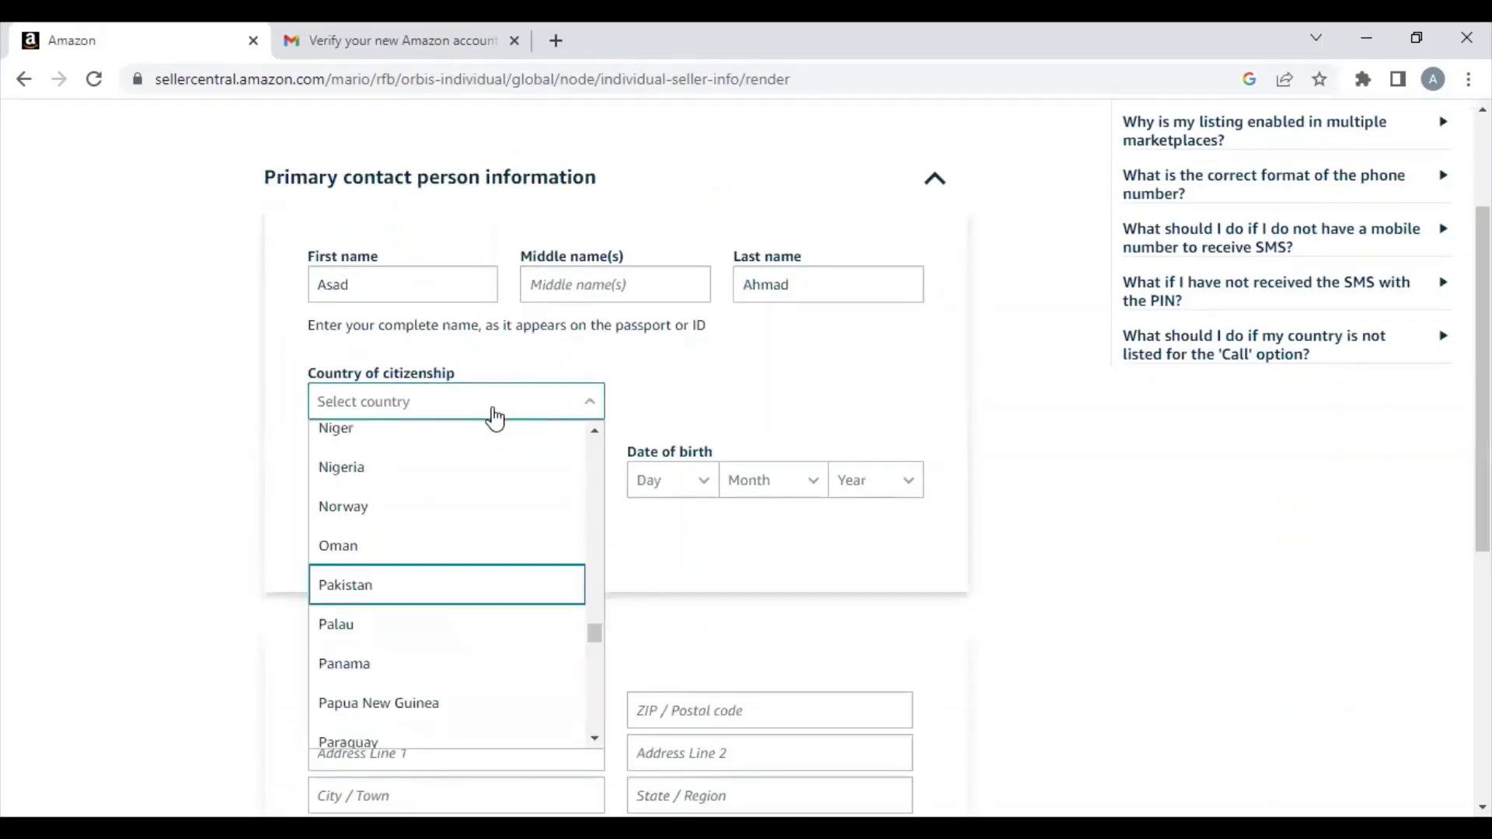
click(368, 586)
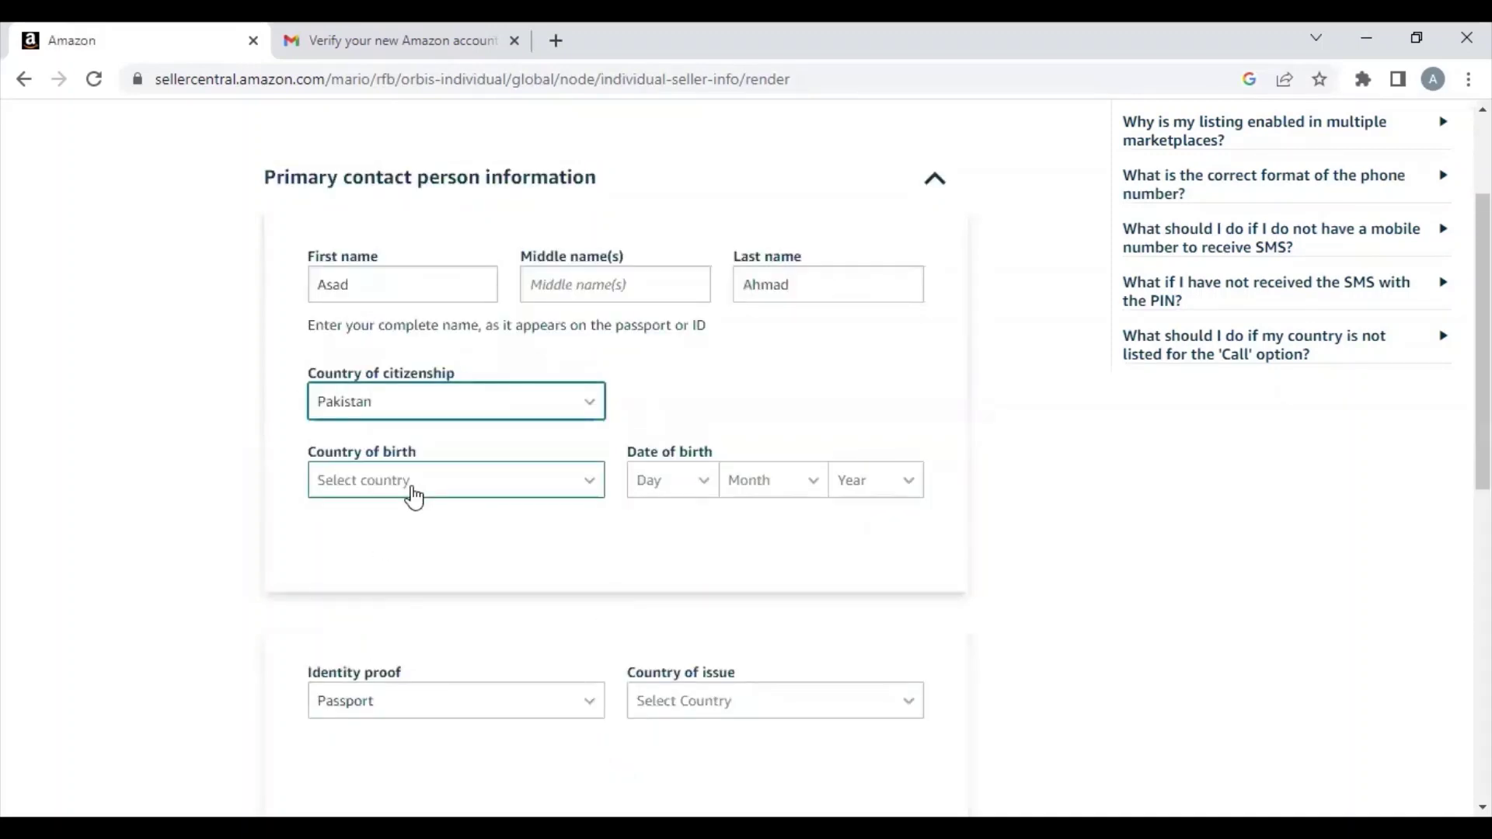
click(412, 489)
key(p)
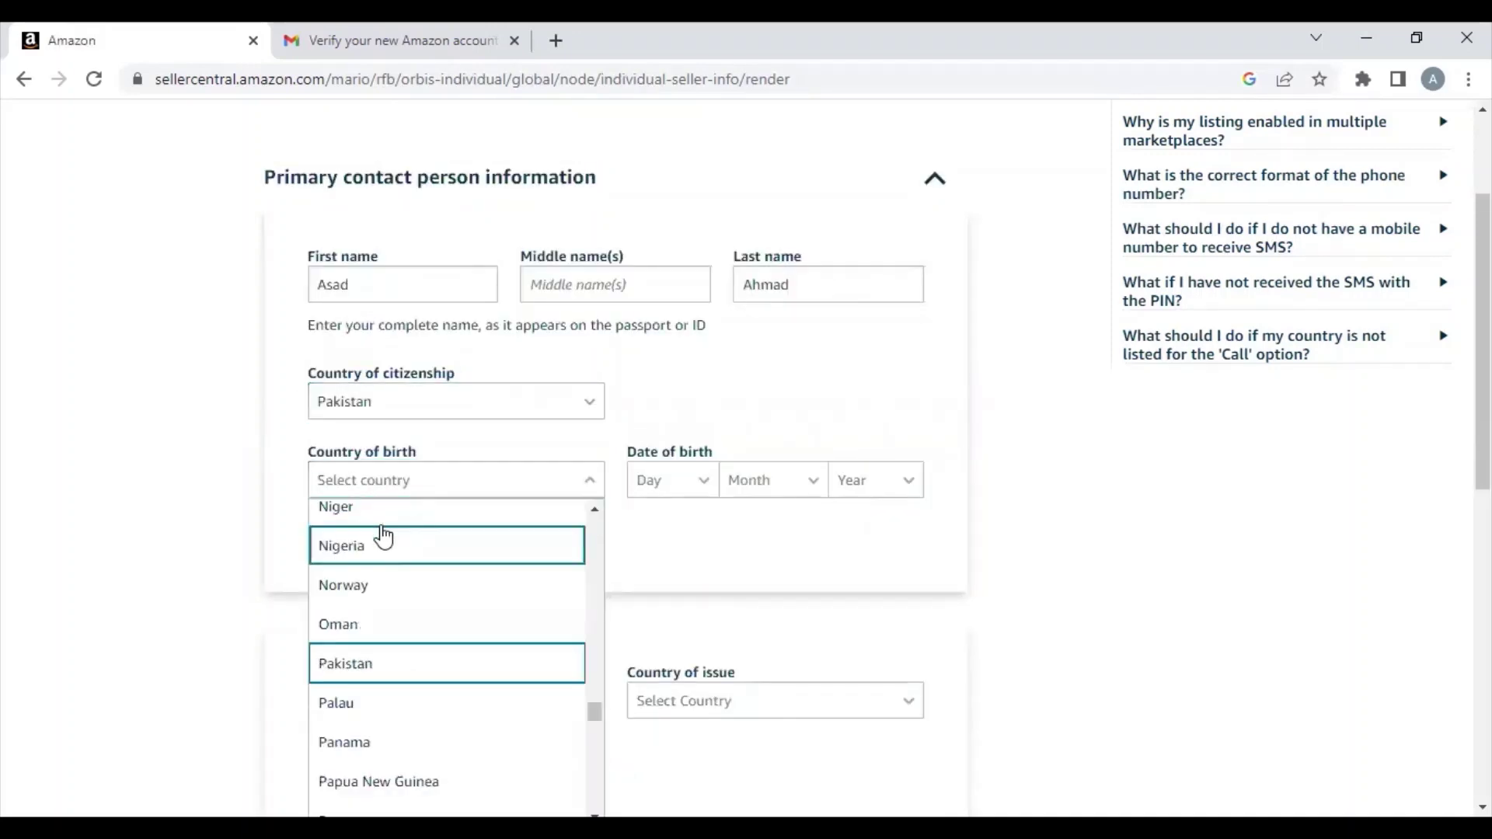
click(347, 662)
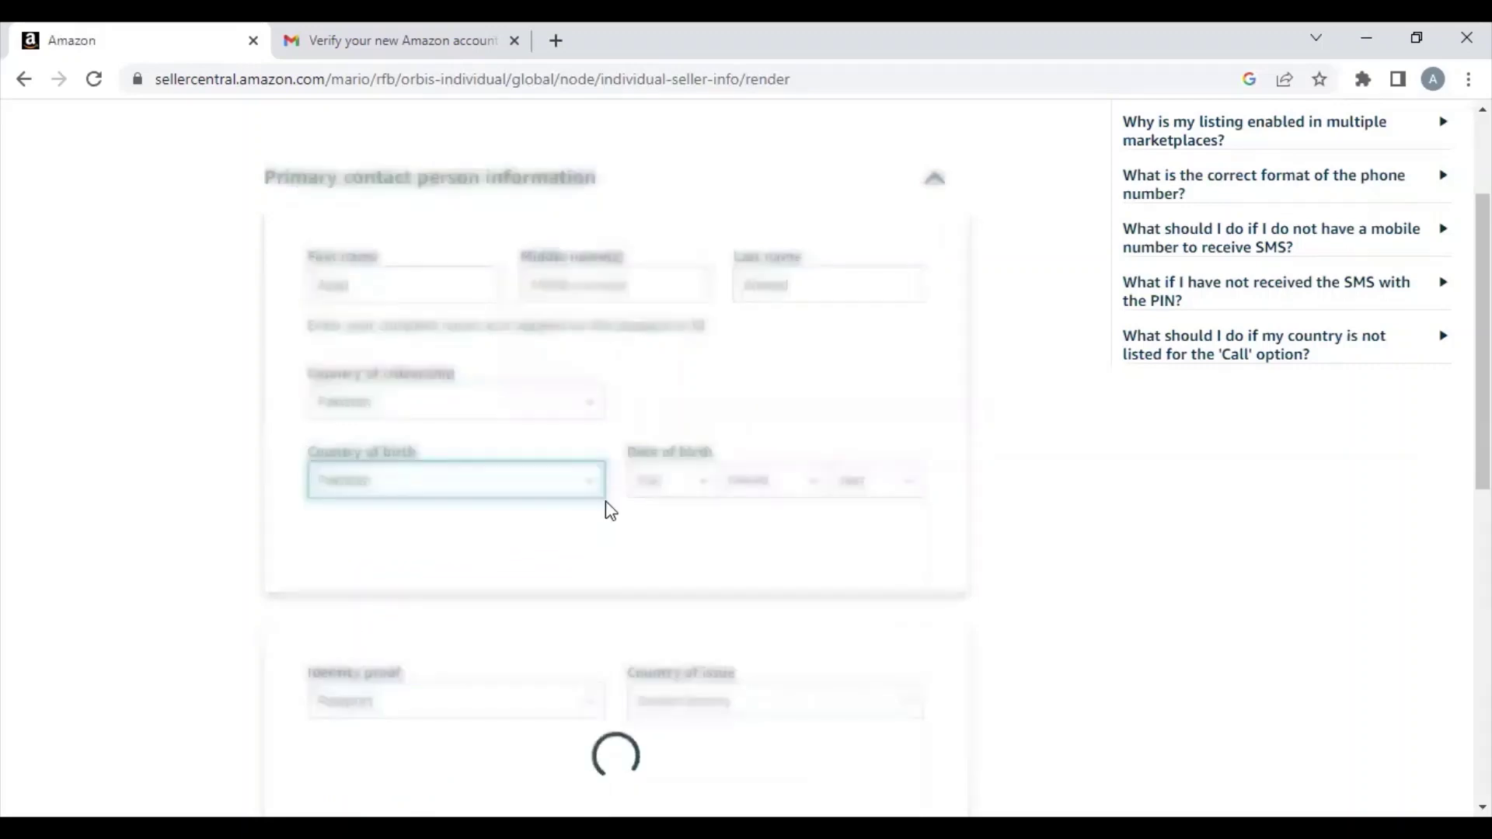
click(654, 494)
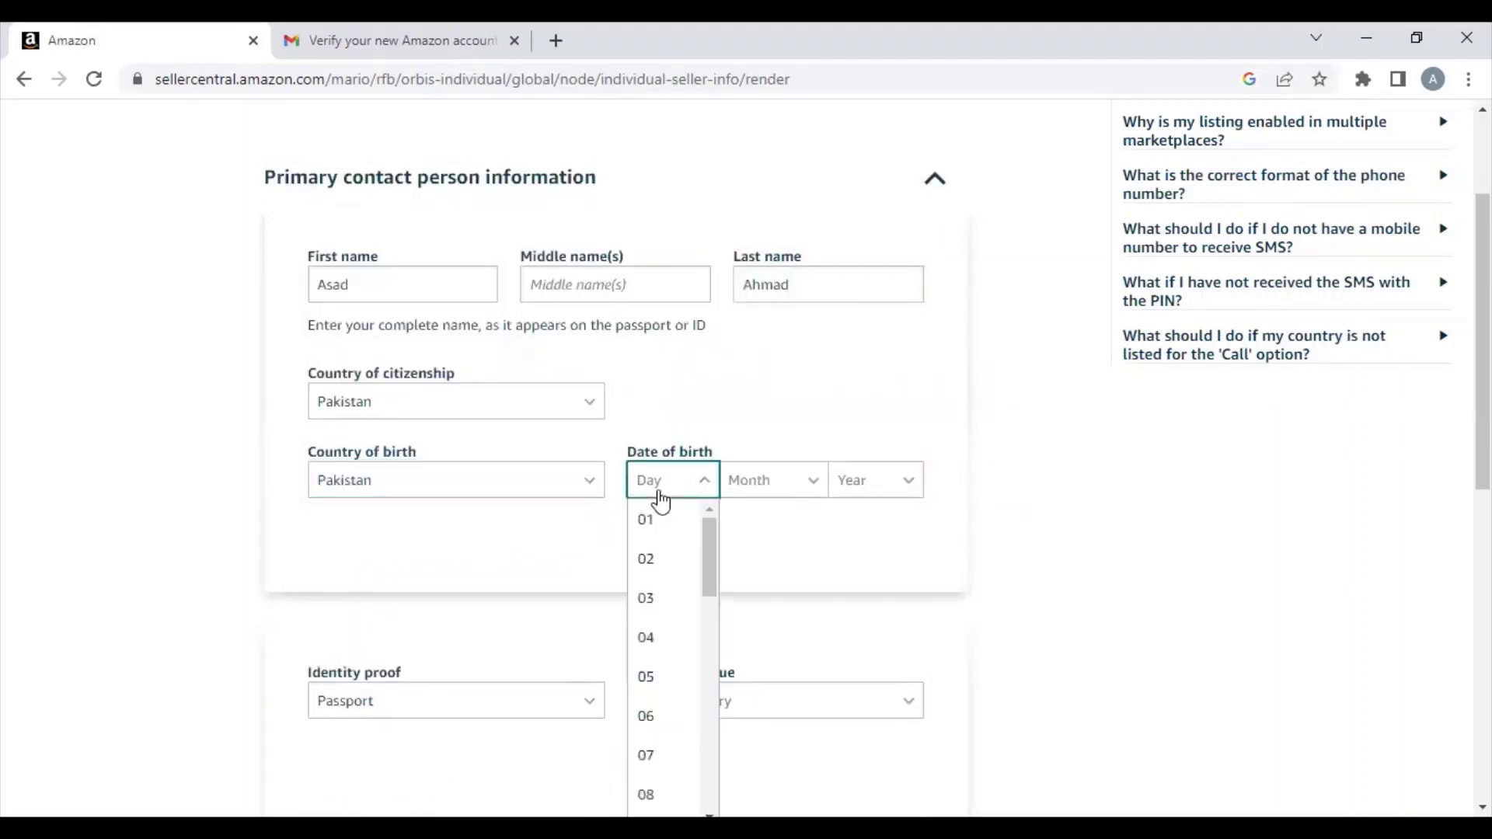
click(650, 560)
click(738, 483)
click(749, 554)
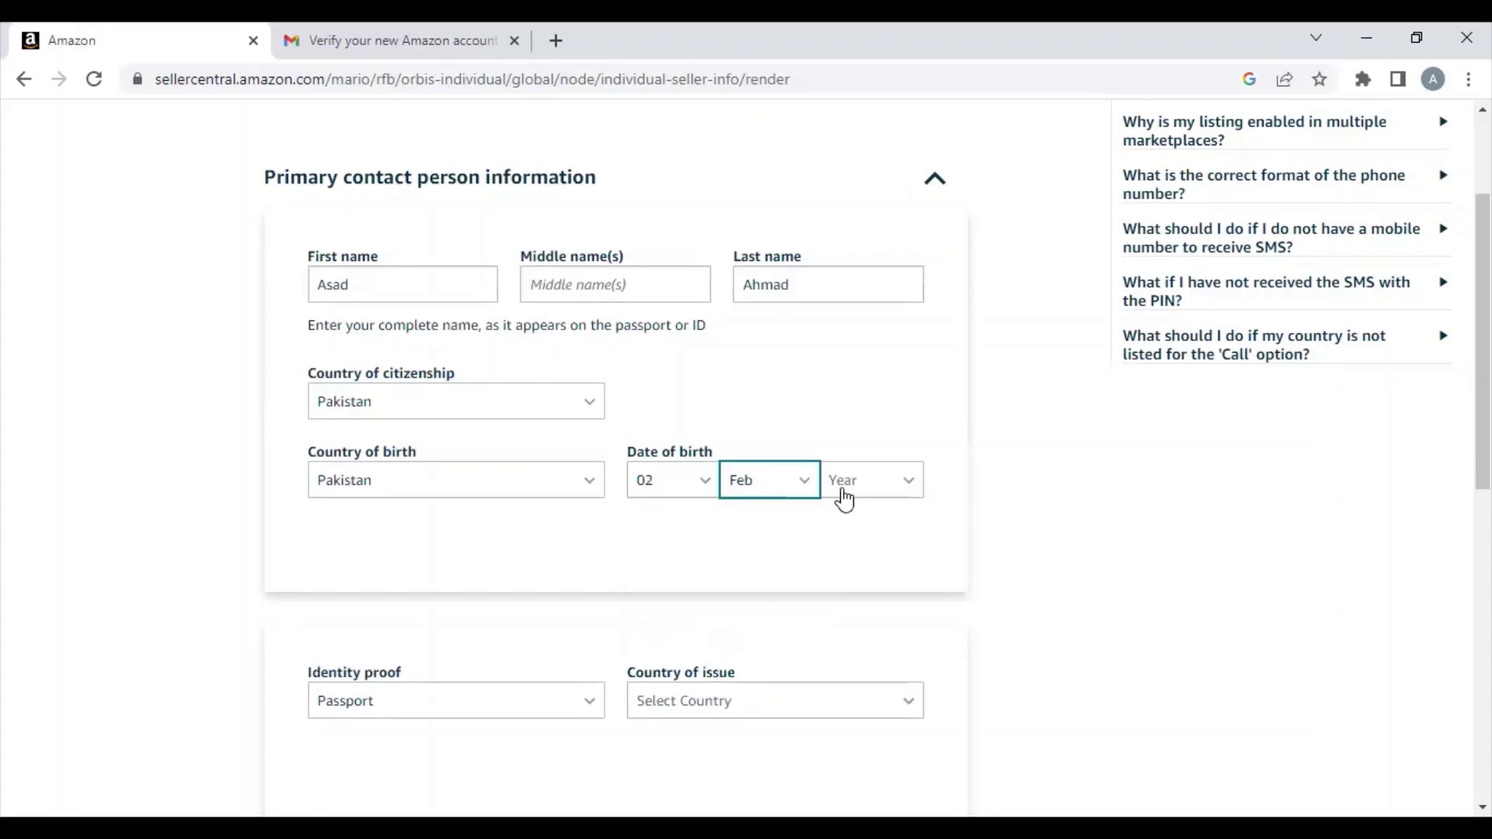
click(868, 488)
click(872, 522)
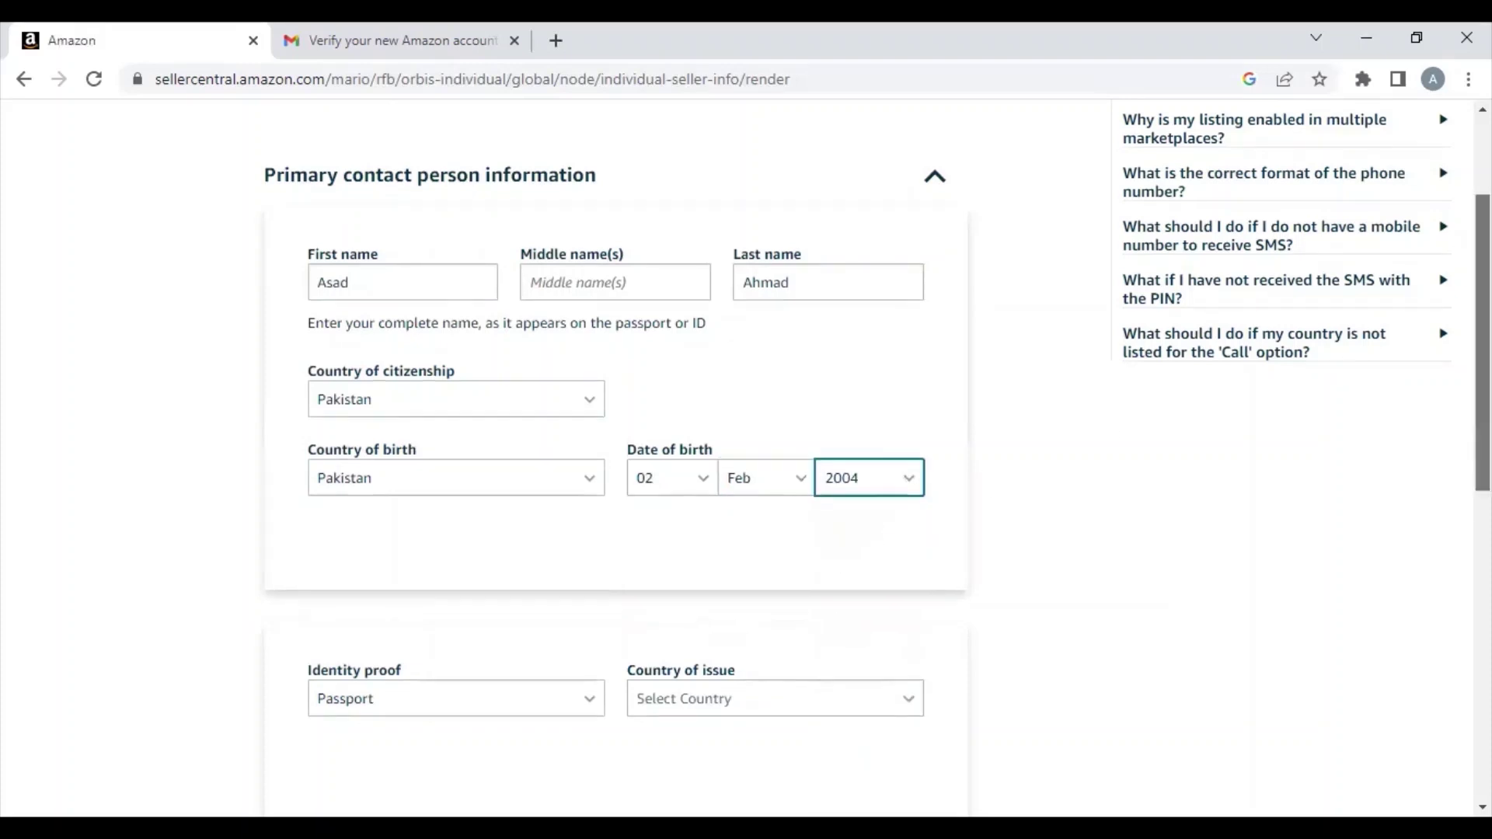
scroll(990, 349, down, 3)
click(899, 314)
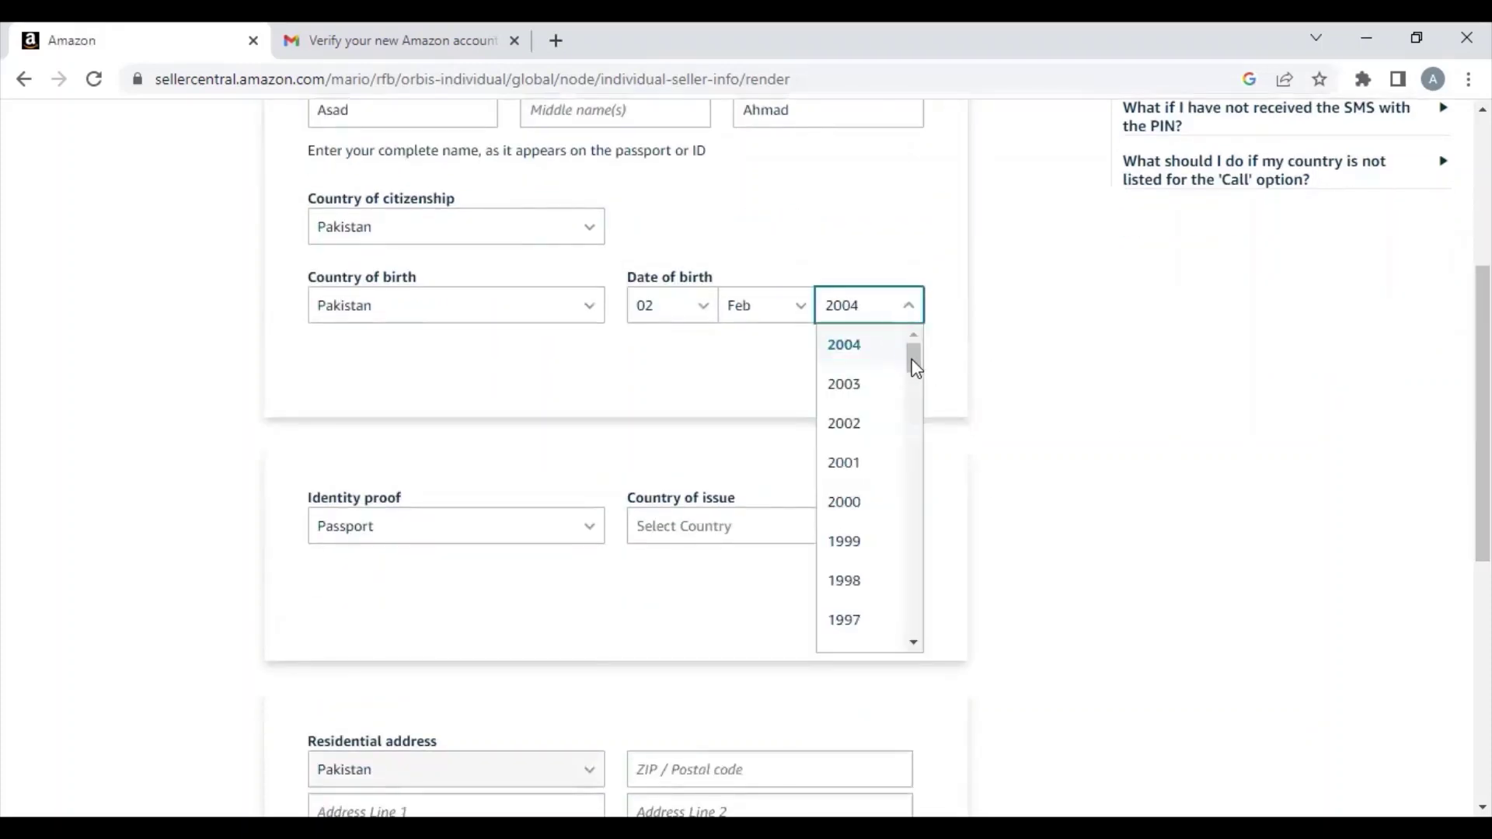
scroll(913, 361, down, 1)
click(846, 400)
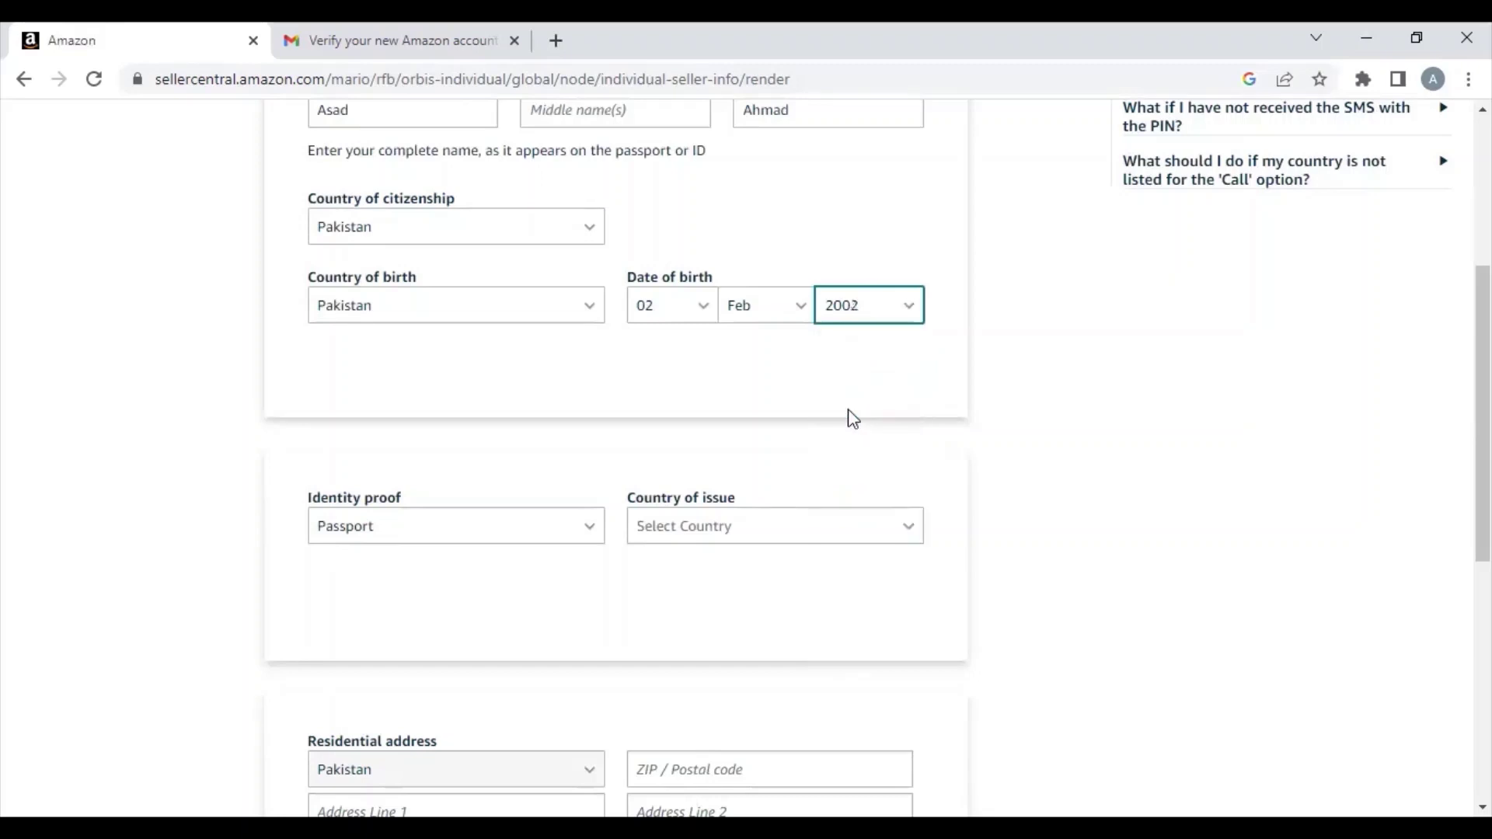
- Choose National ID as identity proof with Pakistan as the issuing country
click(415, 548)
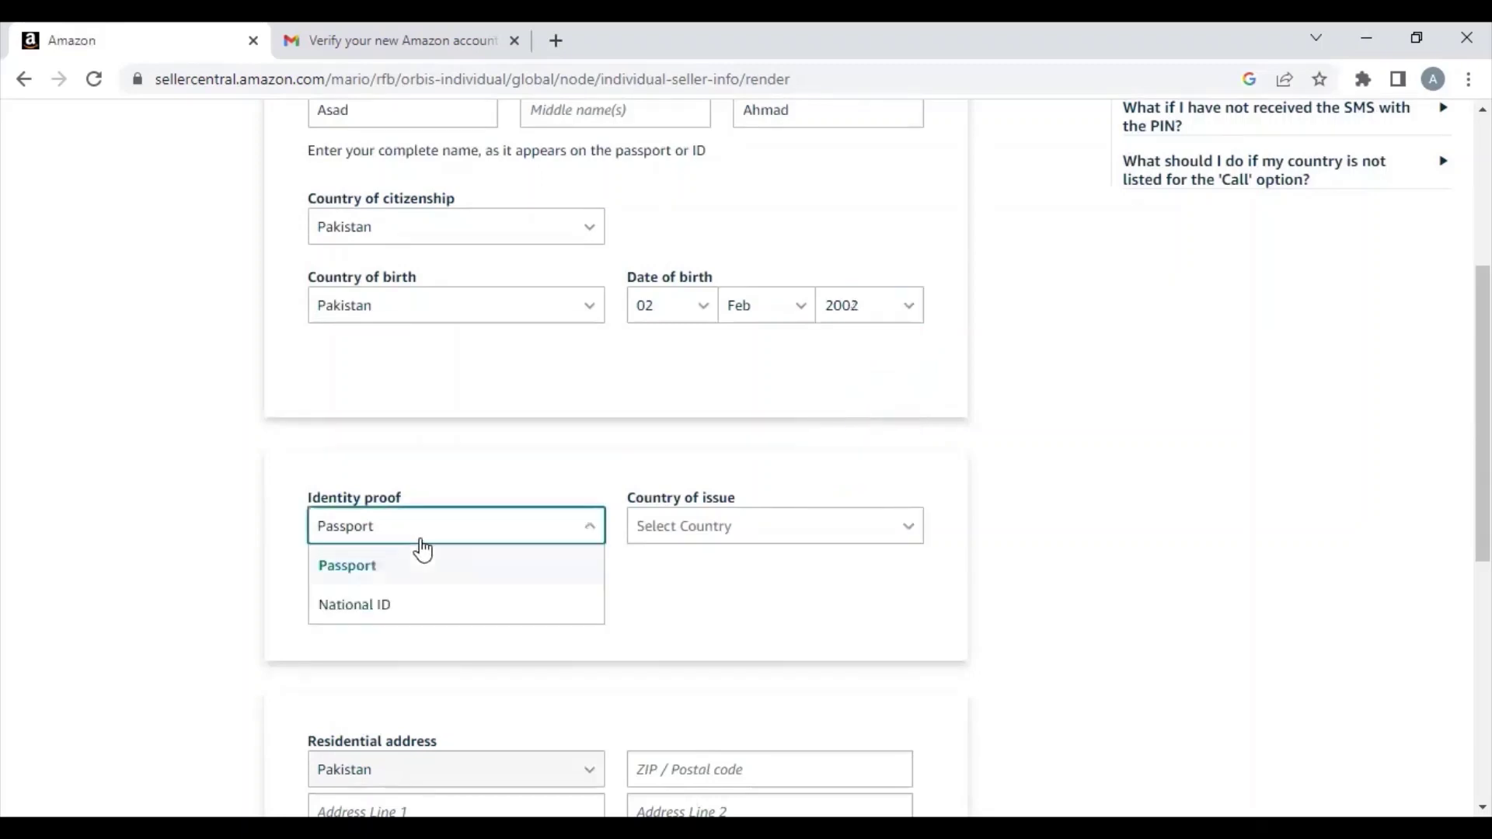
click(368, 604)
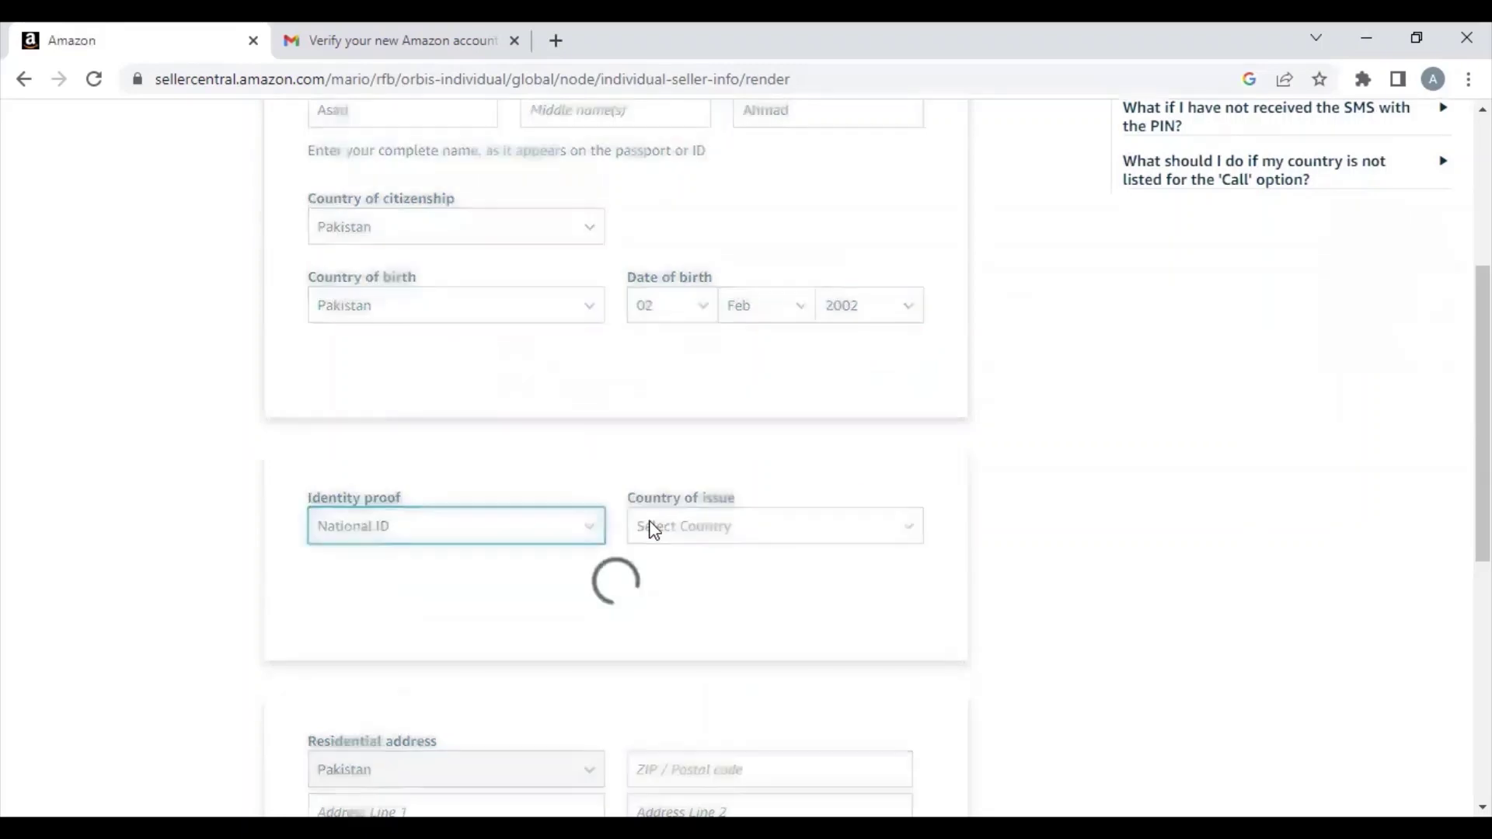
click(710, 528)
key(p)
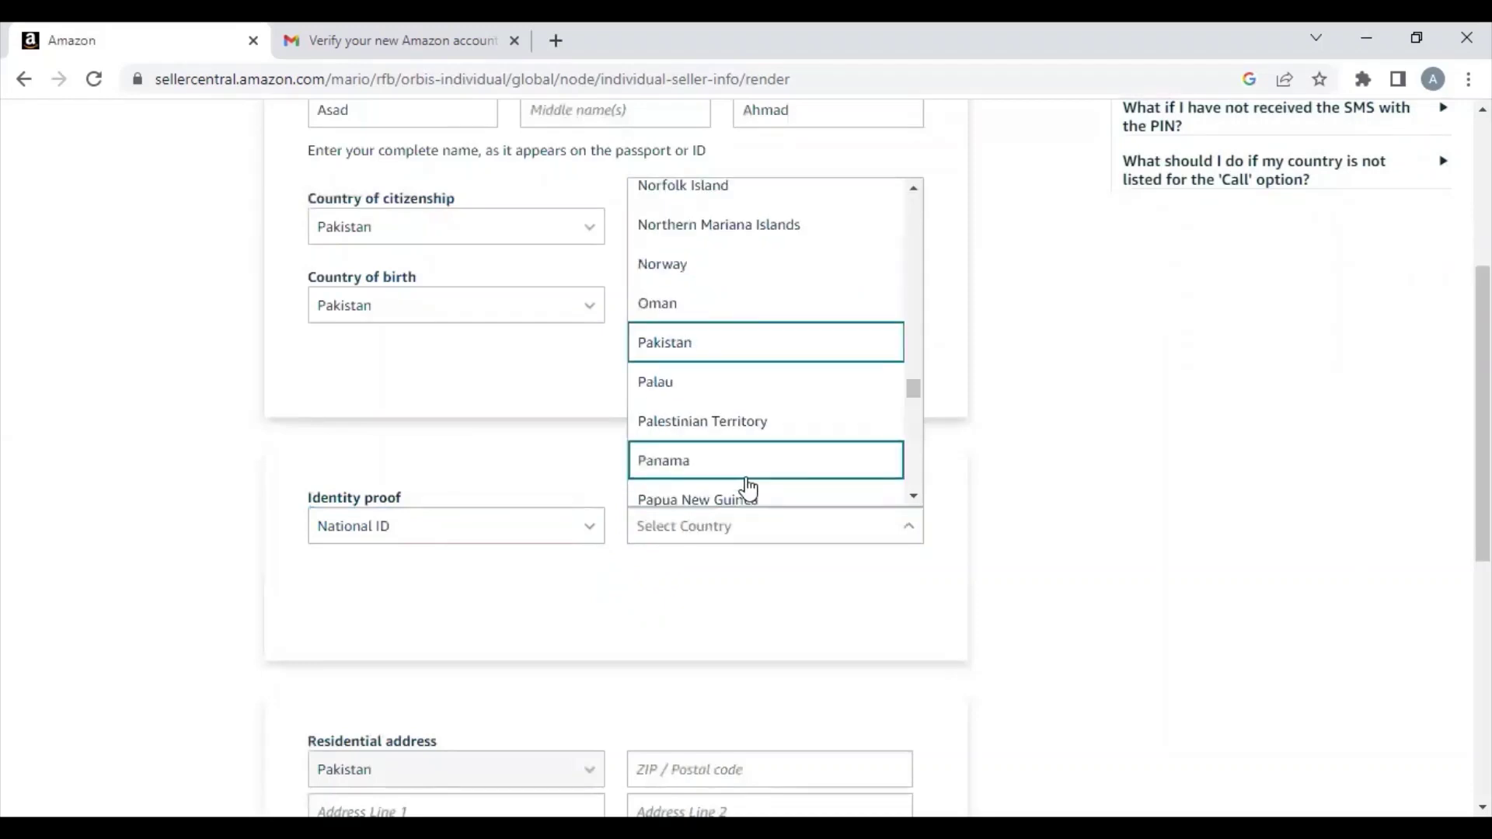
click(660, 344)
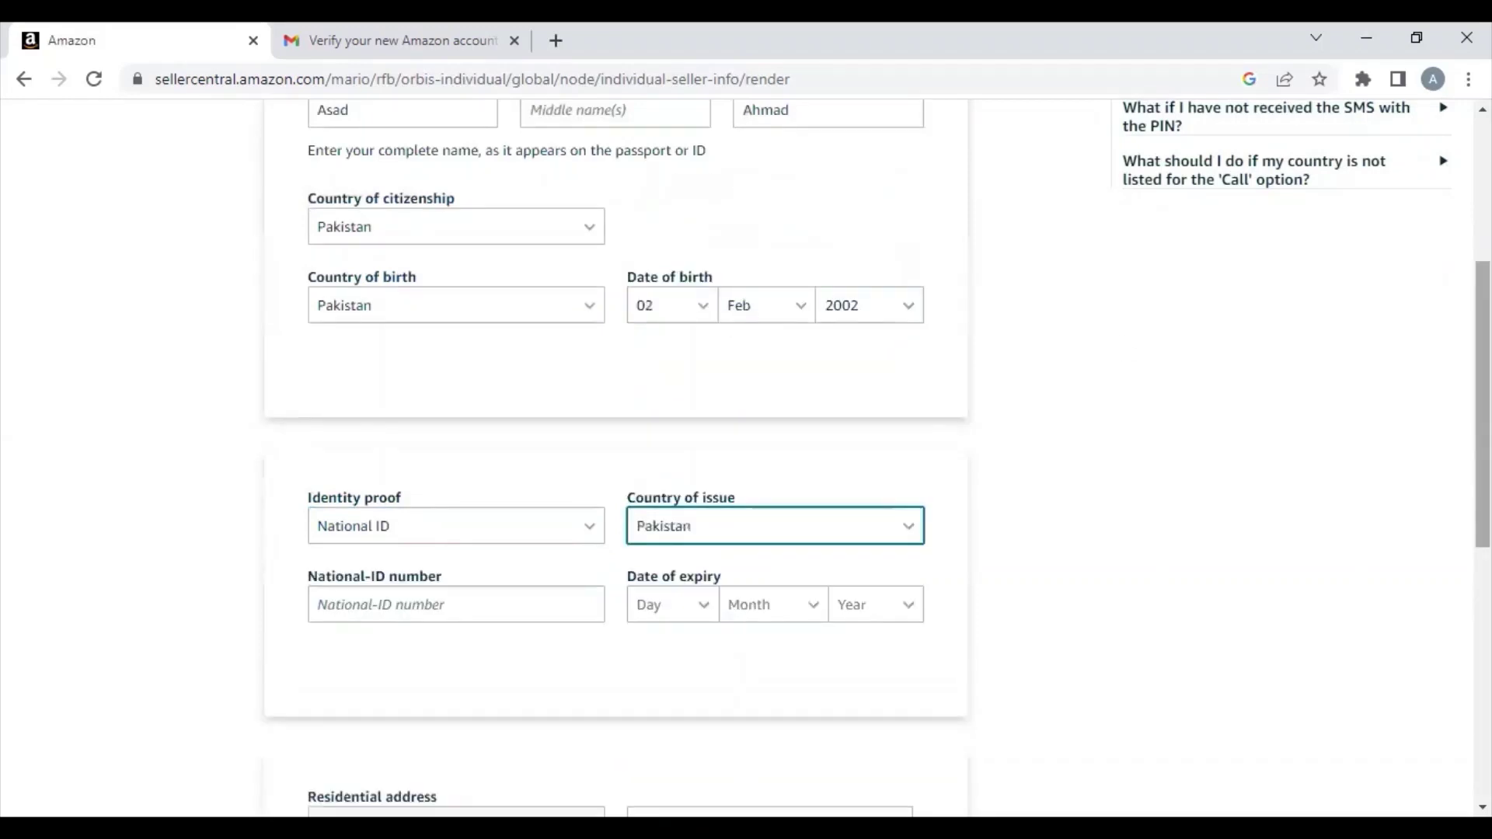
- Enter the National ID number and set its expiry date to 01 Feb 2024
scroll(748, 399, down, 2)
click(507, 476)
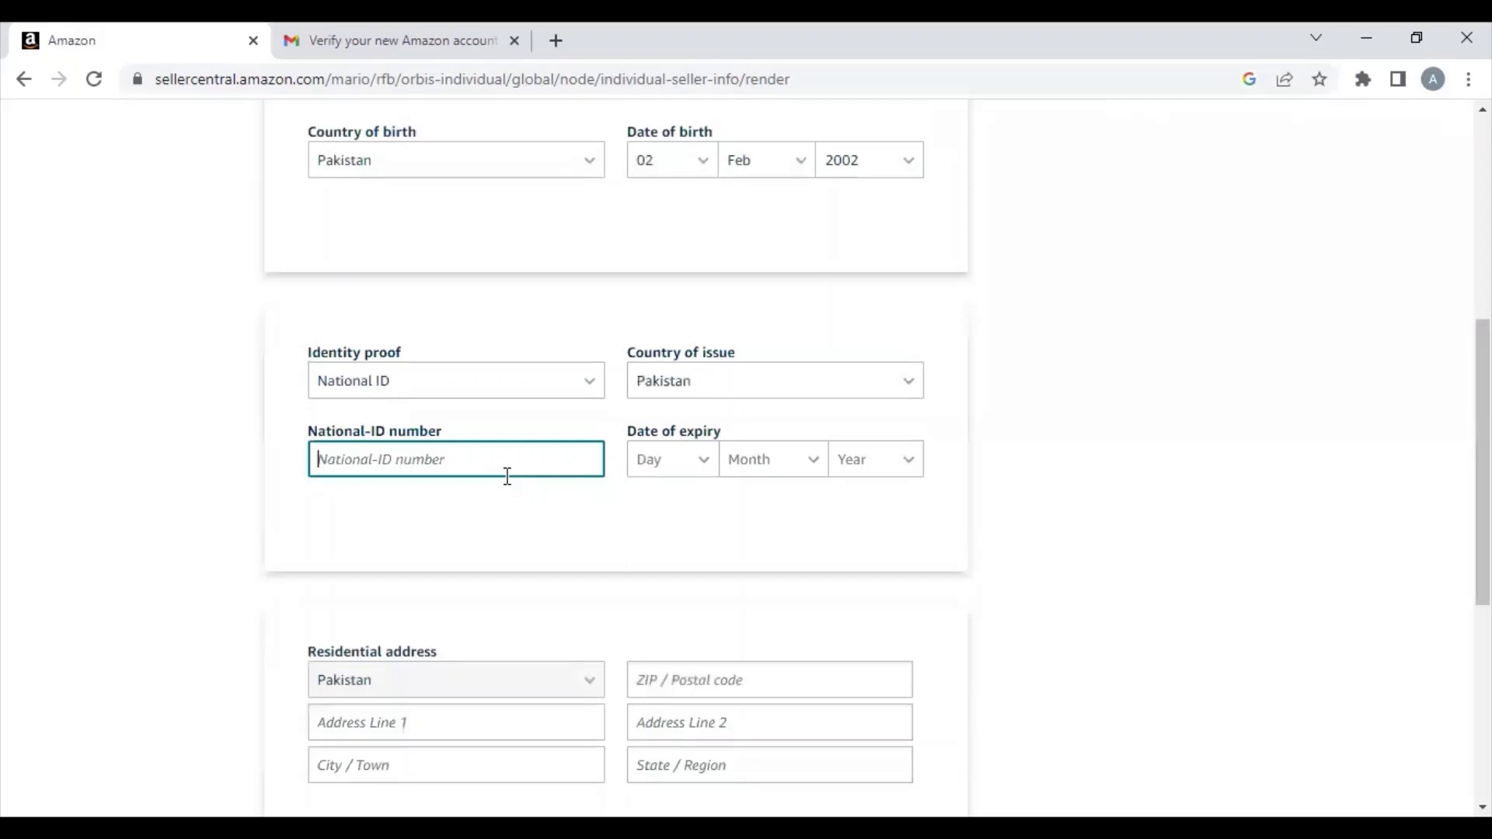
text(00000)
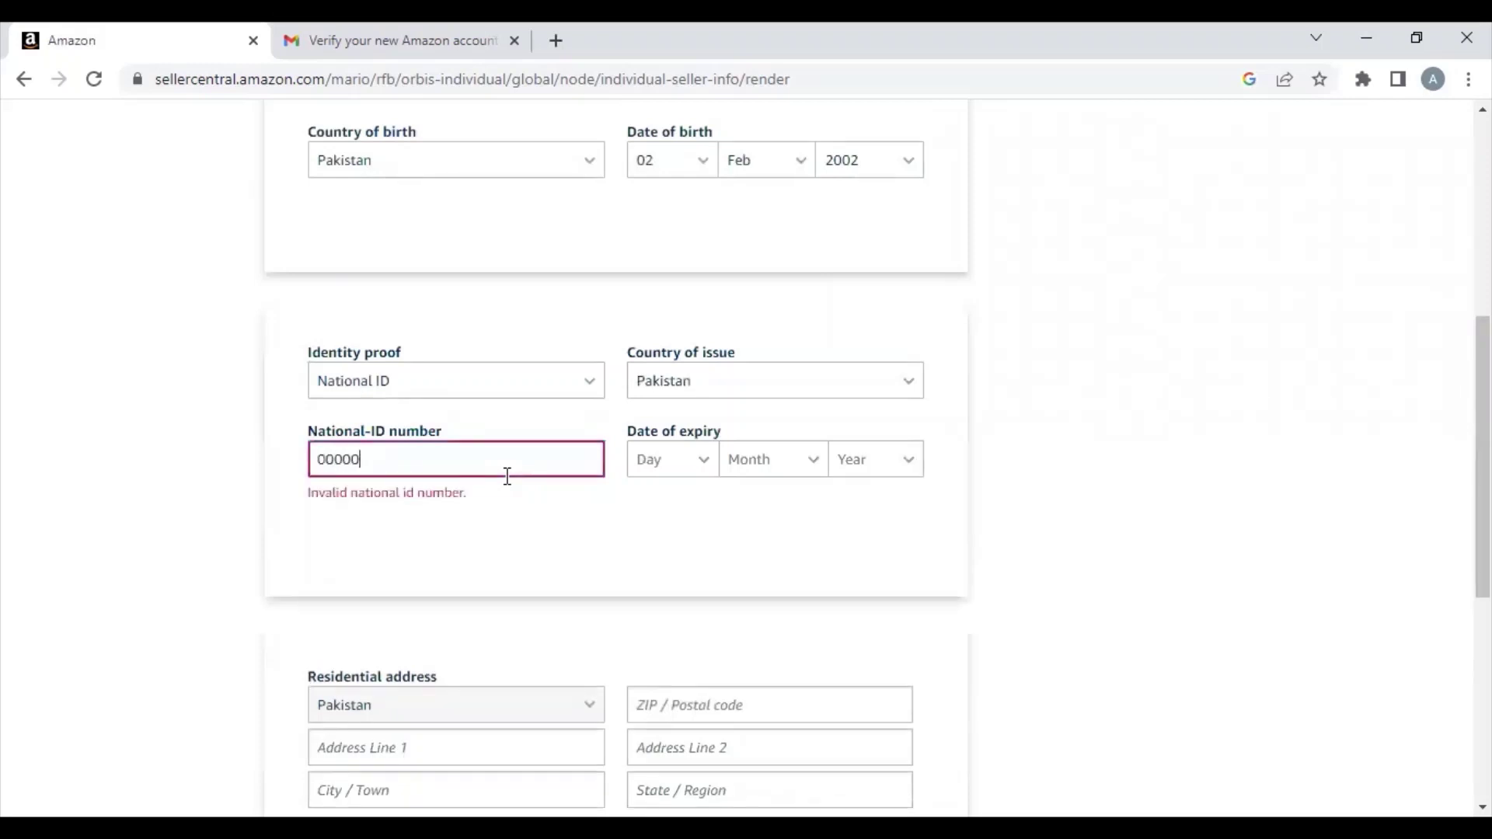
key(BackSpace)
key(BackSpace)
key(BackSpace)
key(BackSpace)
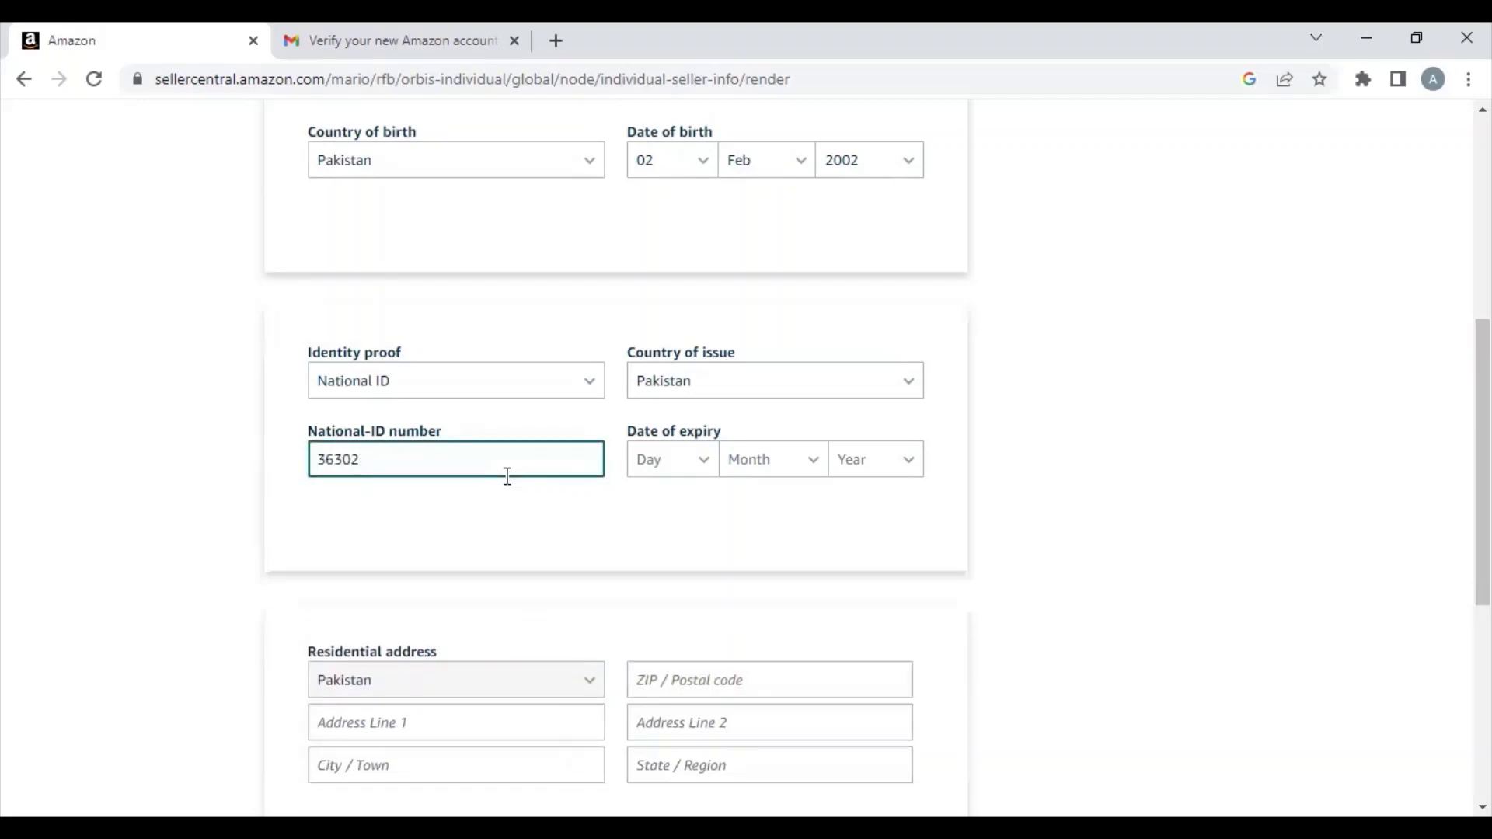
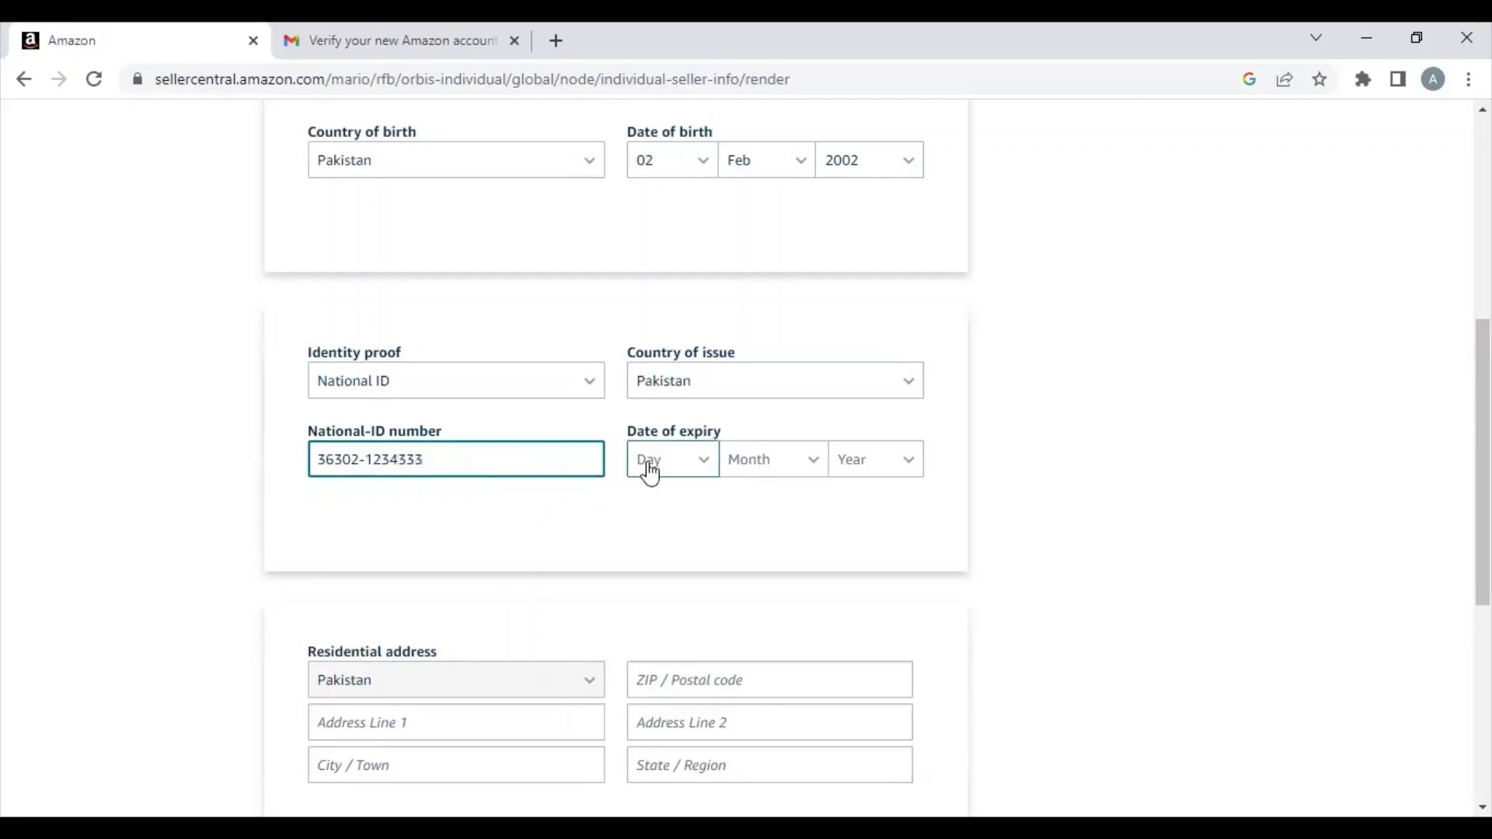
click(650, 470)
click(665, 501)
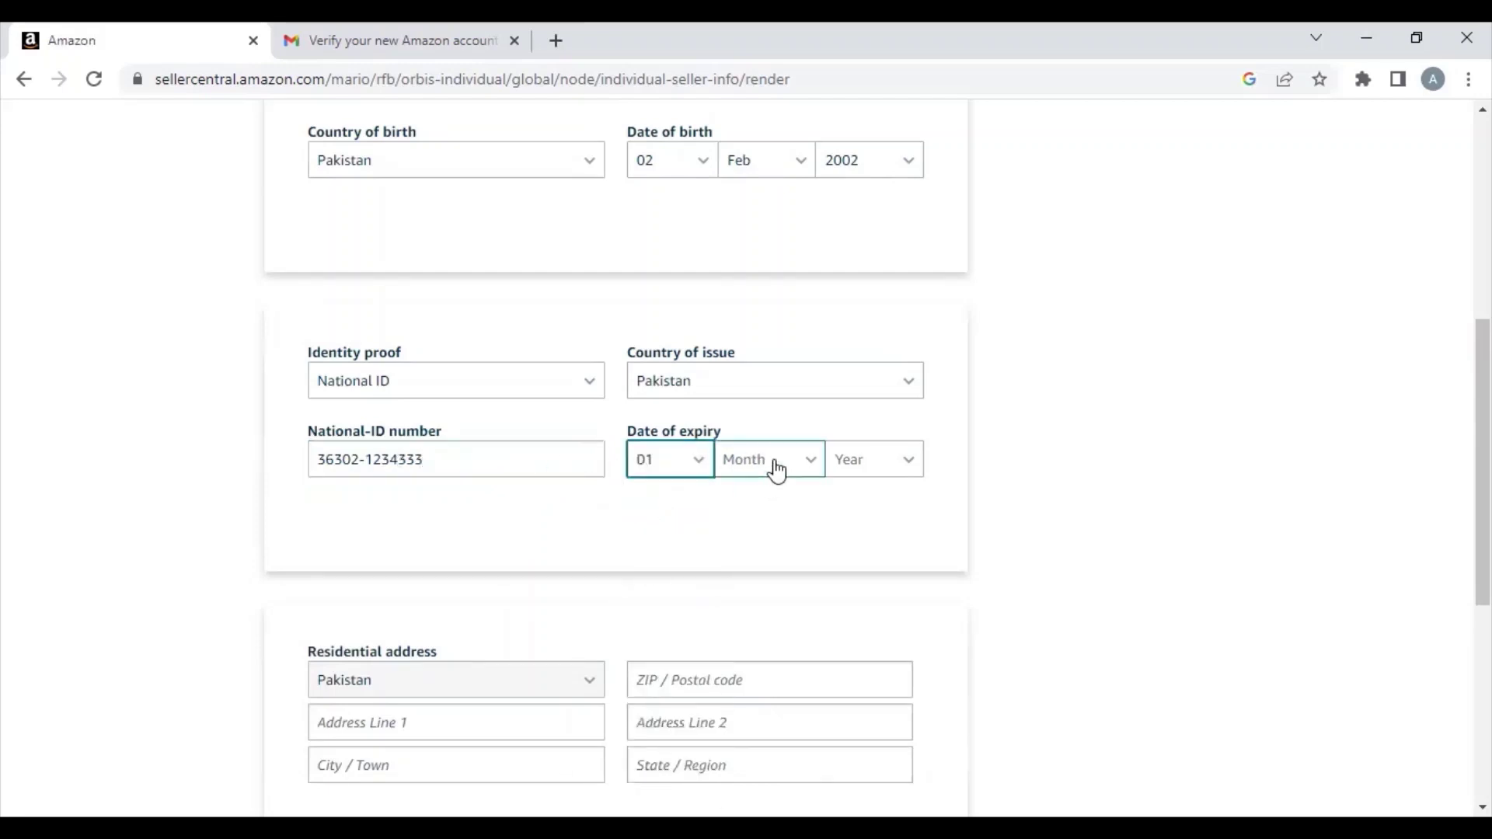
click(777, 470)
click(759, 536)
click(855, 473)
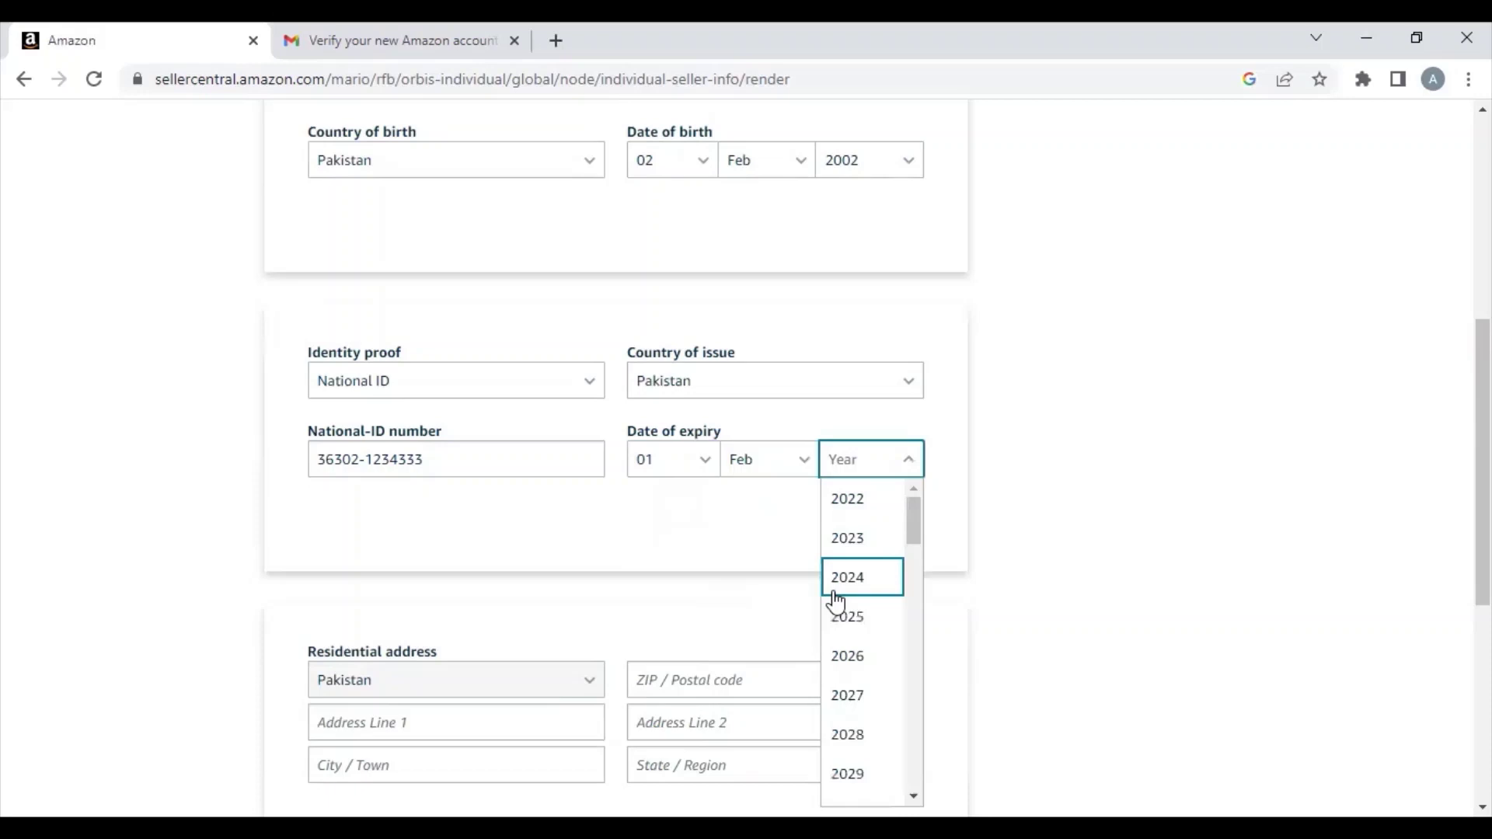
click(835, 595)
scroll(786, 472, down, 3)
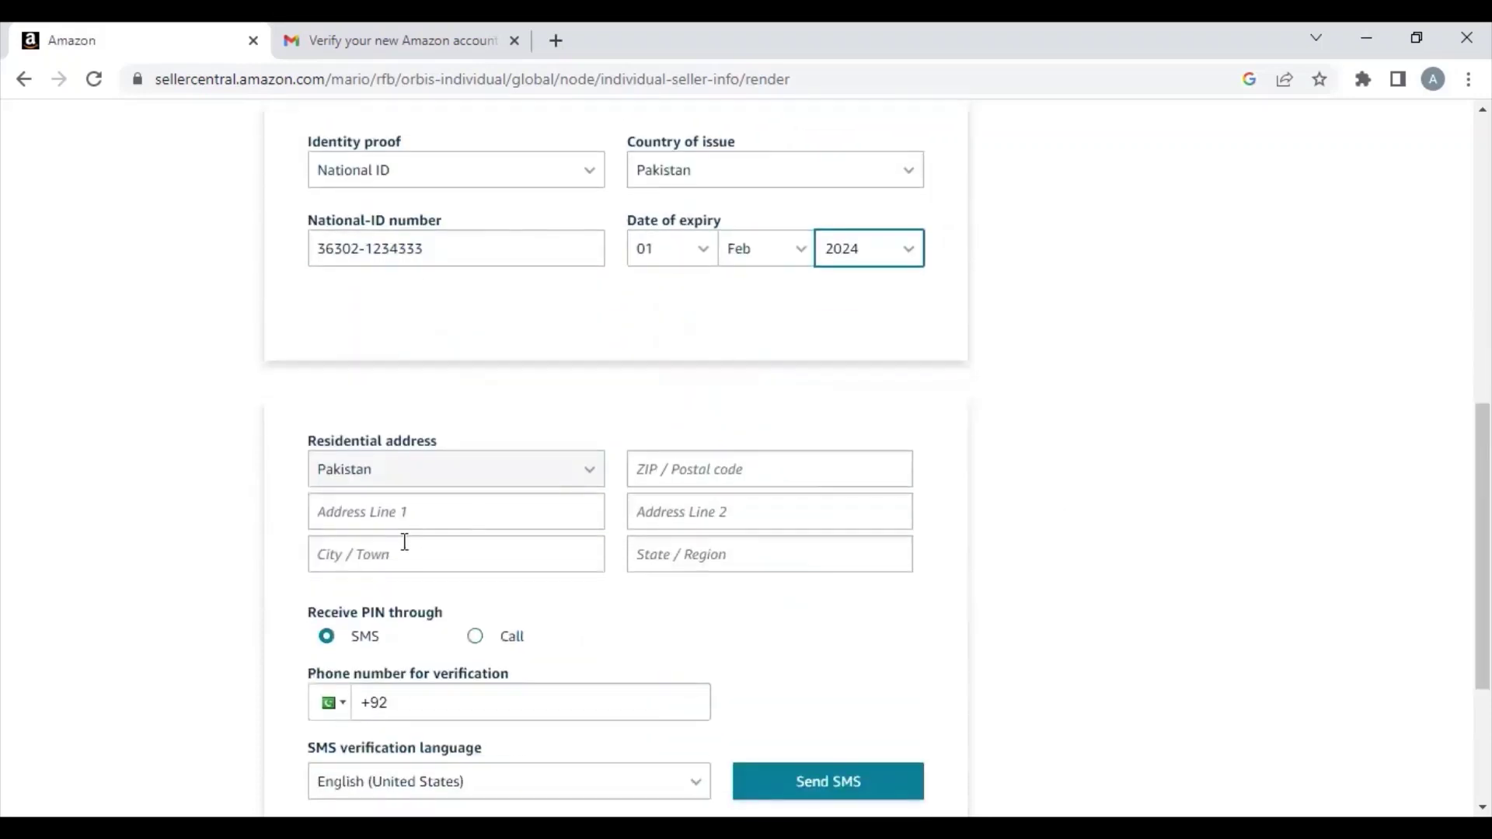
- Fill the residential postal code, first address line, city and state/region, clearing the region error
click(657, 476)
text(42000)
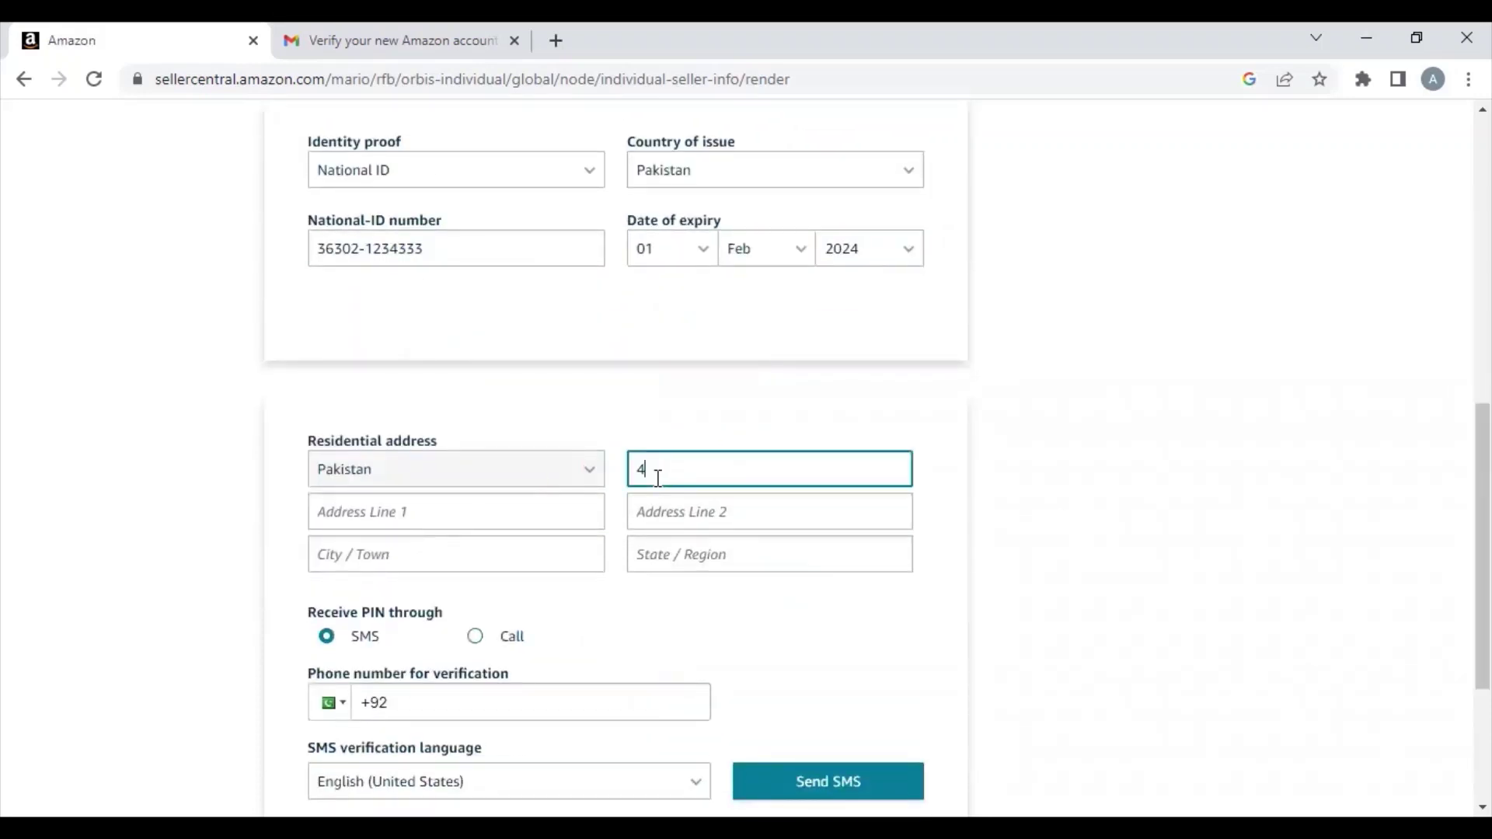
click(516, 501)
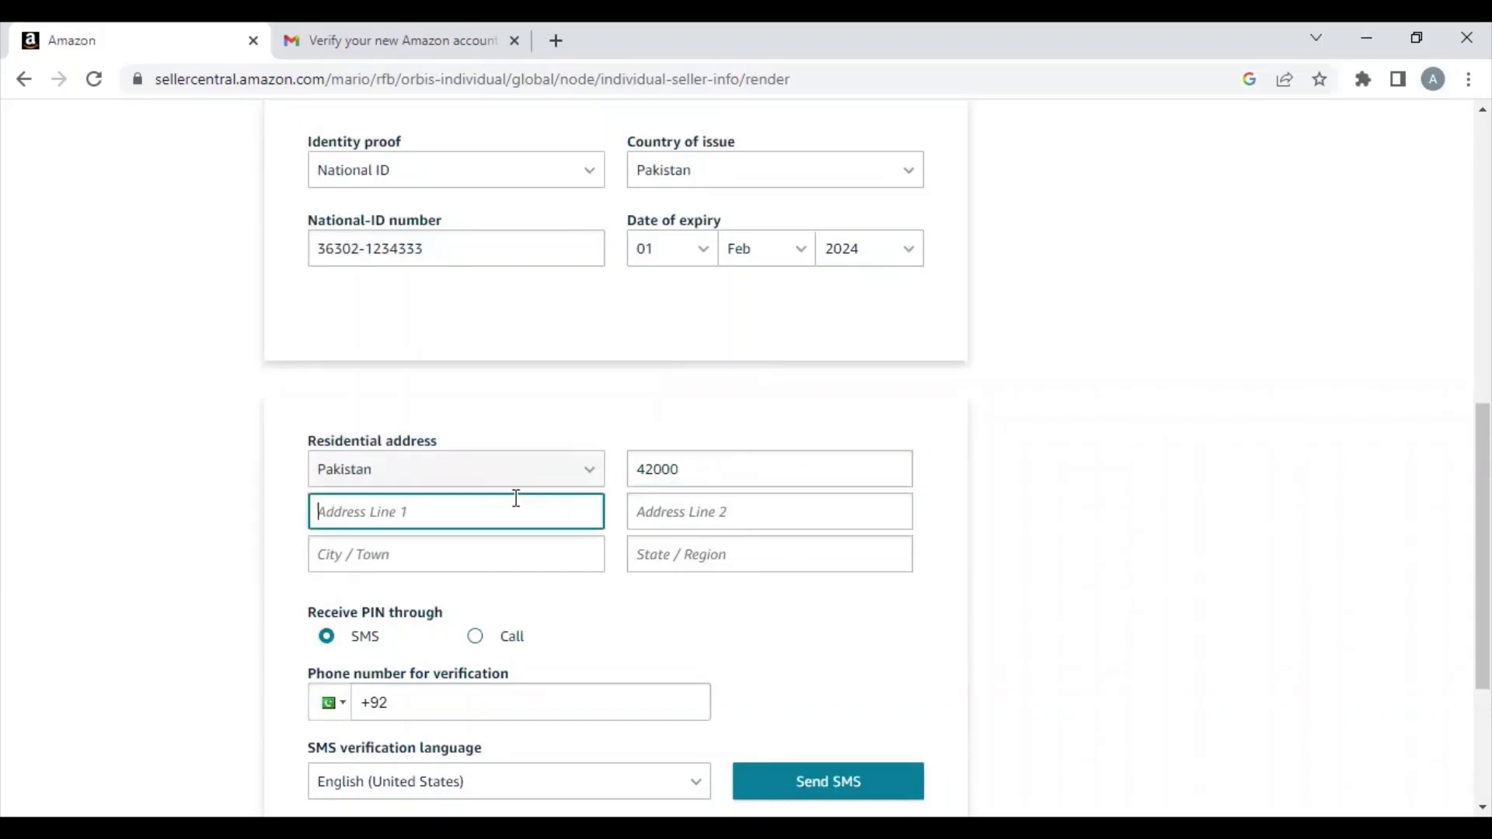
click(429, 550)
text(Isla)
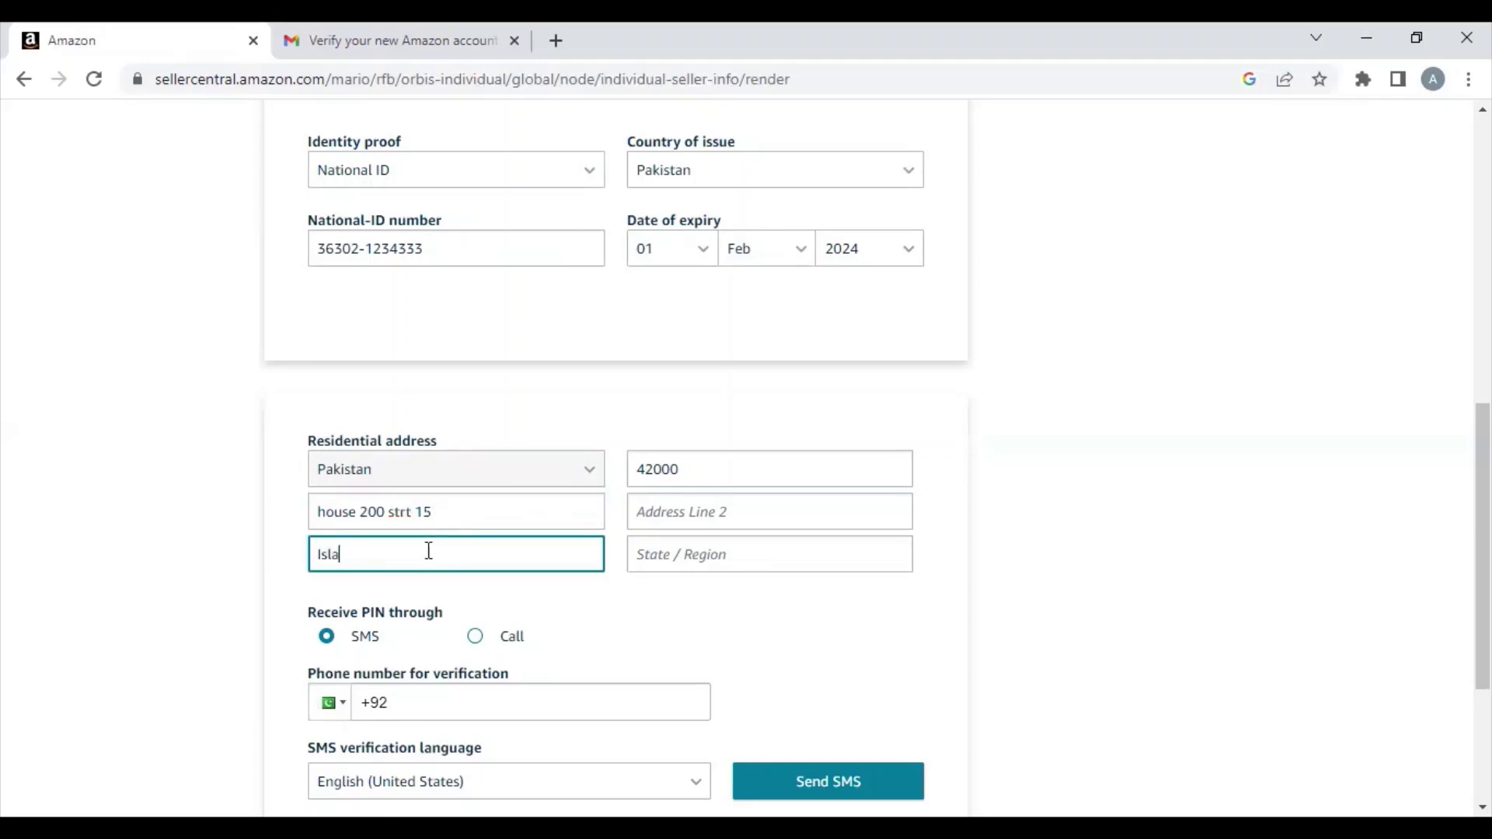
text(mabad)
click(677, 548)
drag(446, 556, 262, 558)
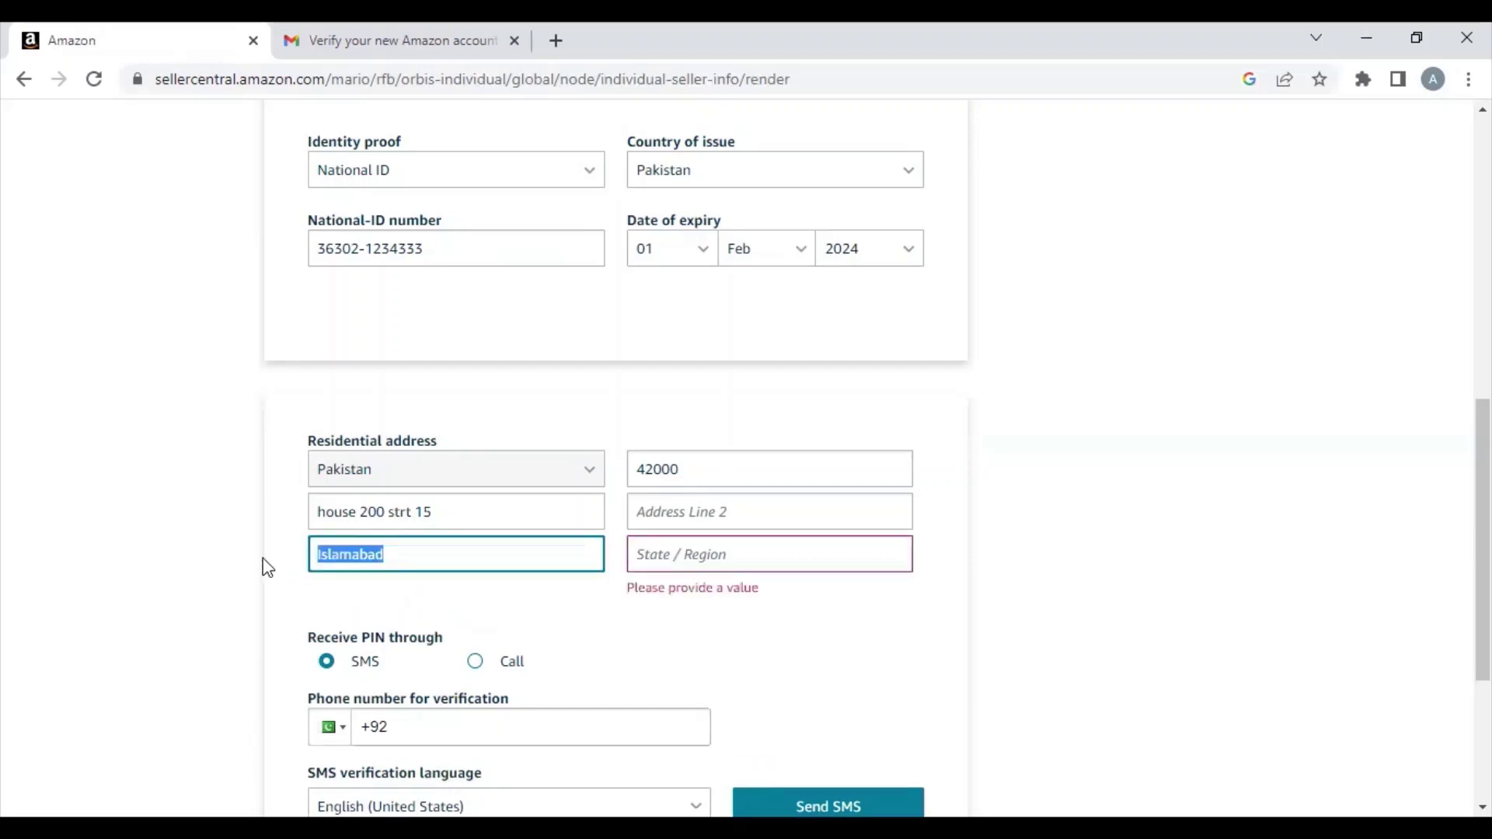
click(745, 558)
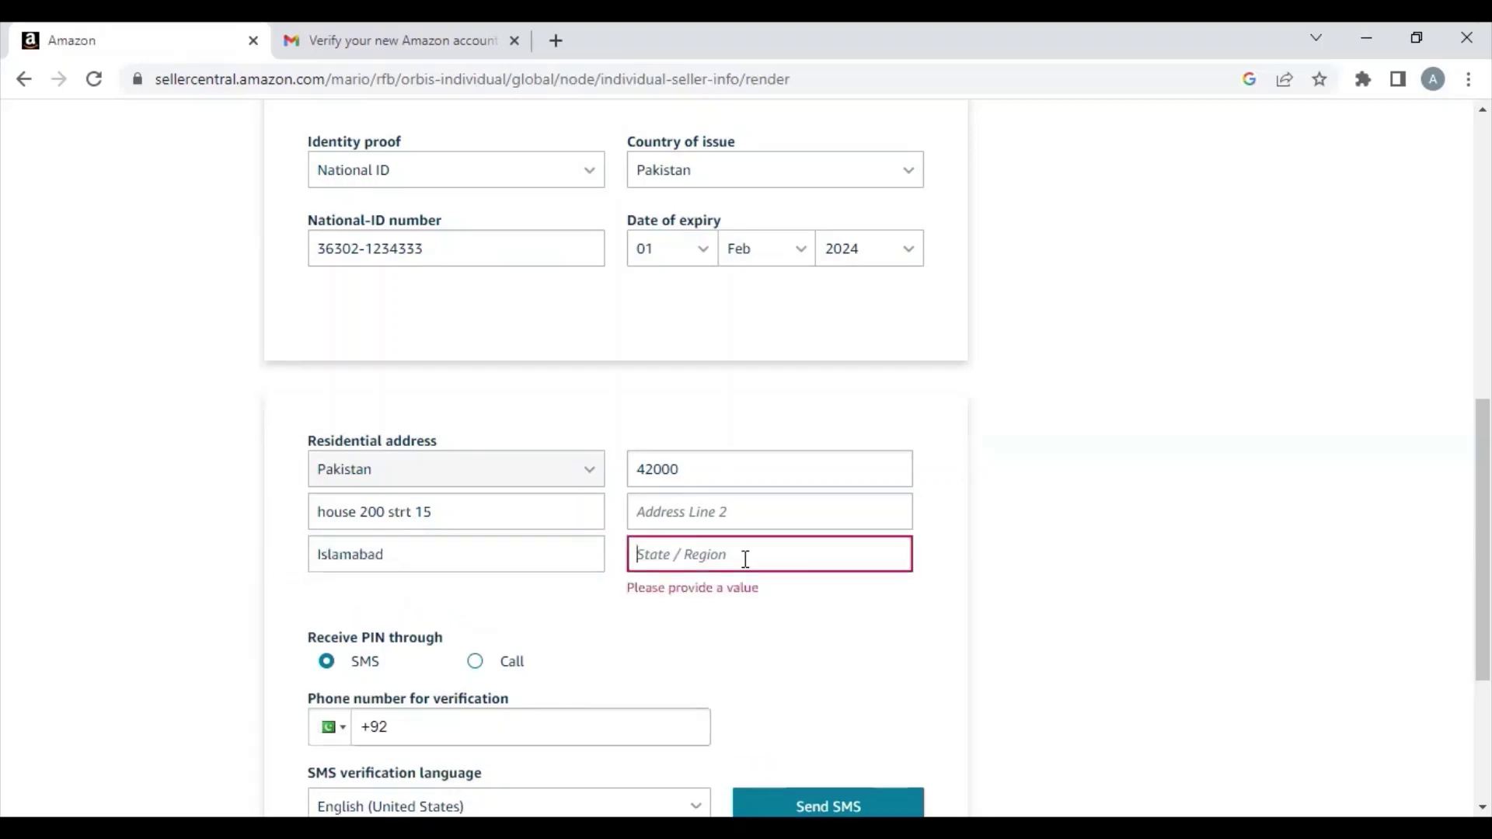
text(Islamabad)
click(1429, 538)
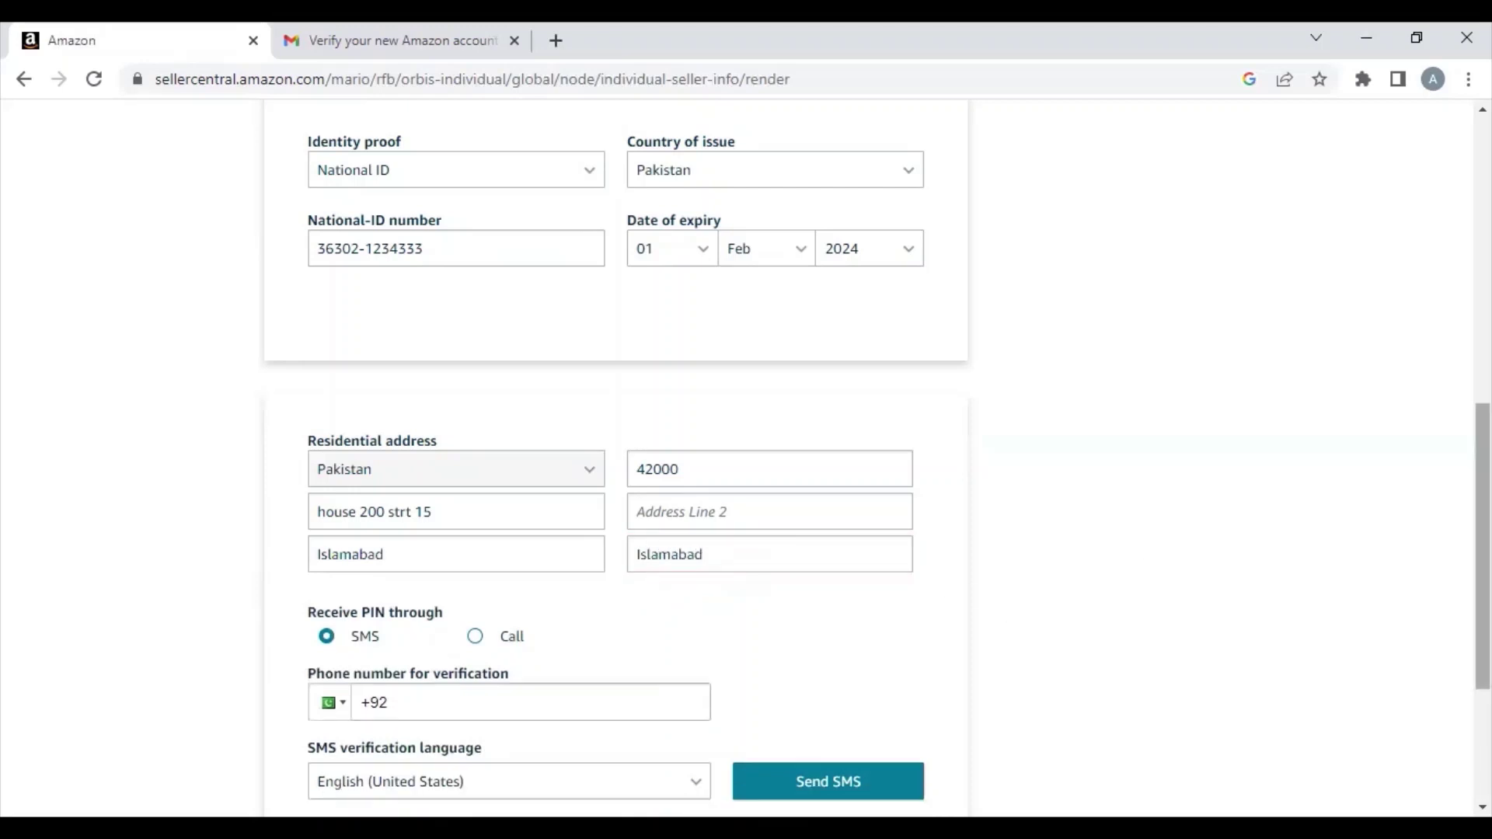
scroll(847, 536, down, 2)
- Enter the verification mobile number after +92, fixing its last digit, and request the SMS PIN
click(494, 531)
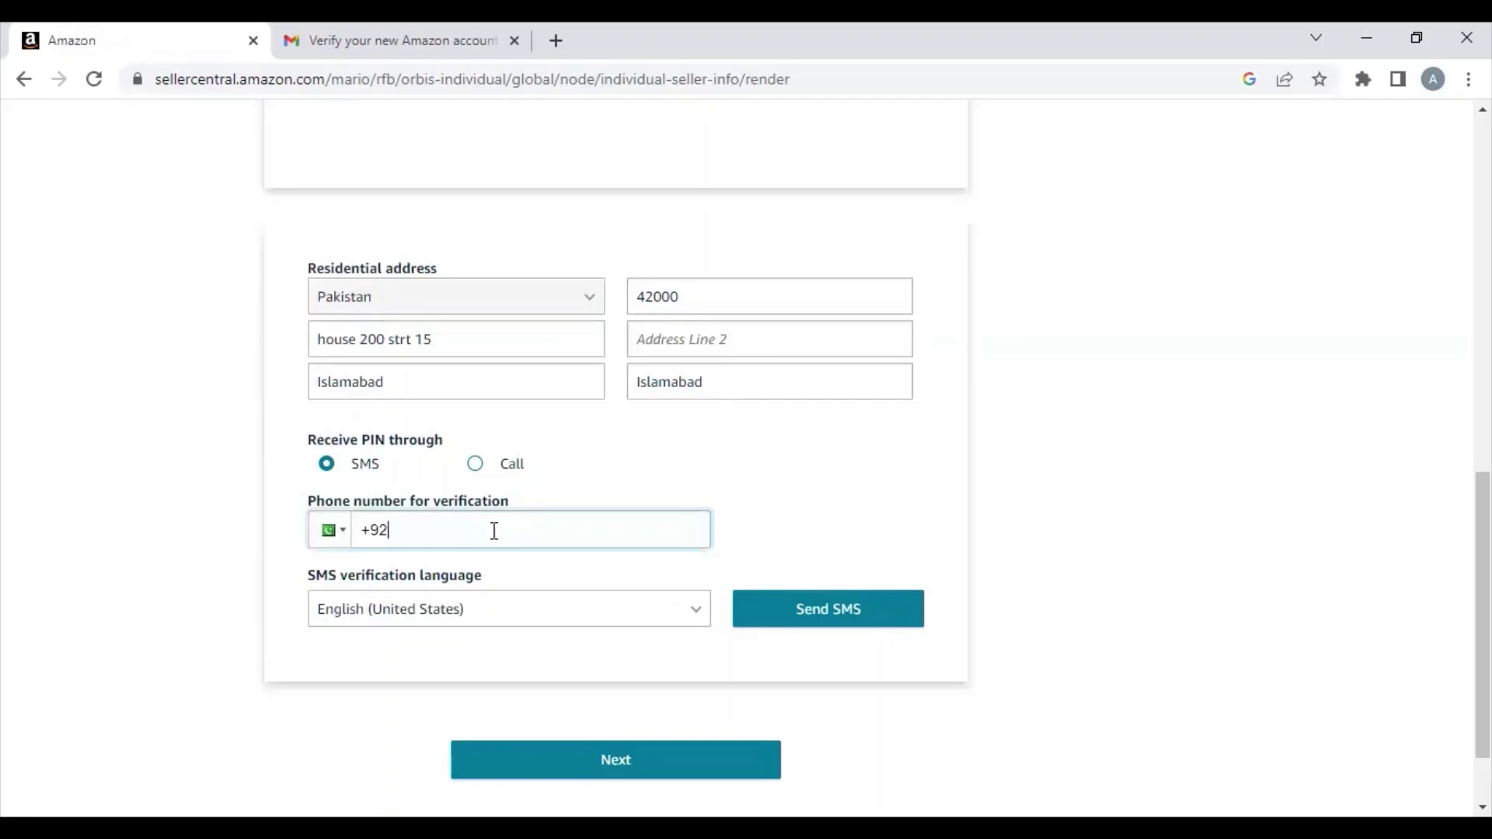
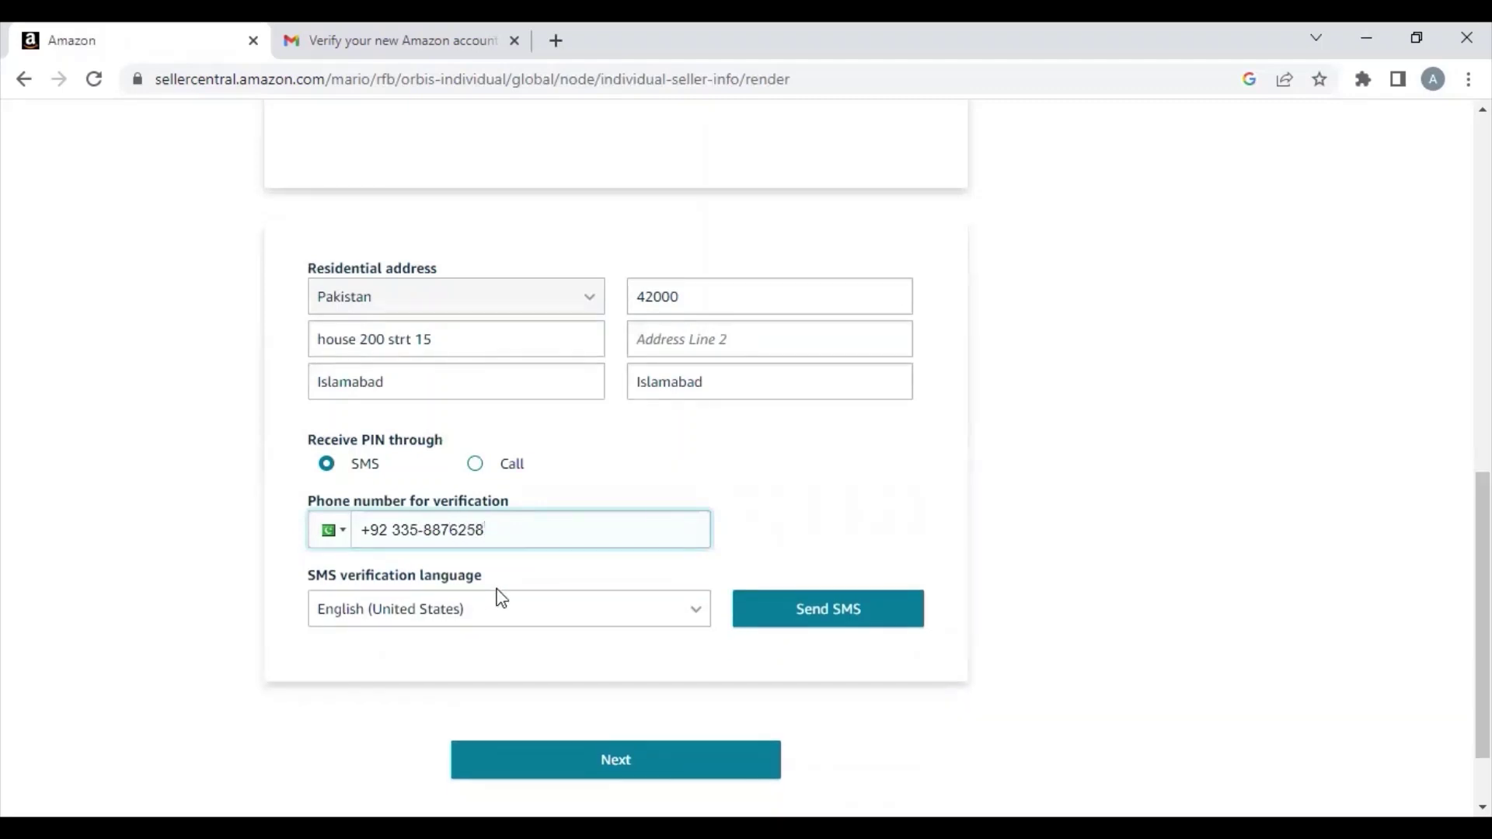
click(810, 614)
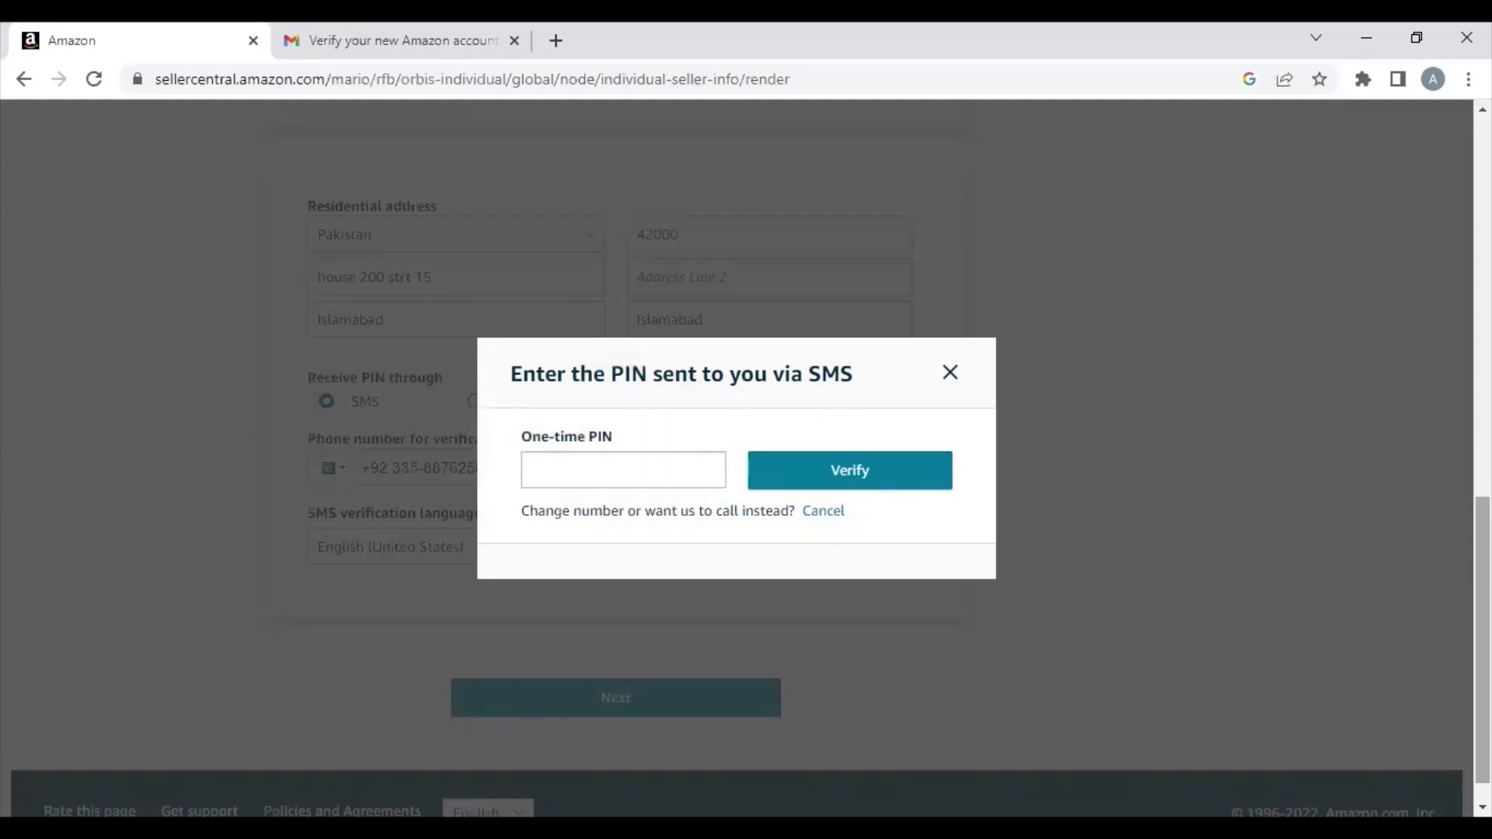
- Enter the SMS one-time PIN and submit it to verify the phone number
click(656, 478)
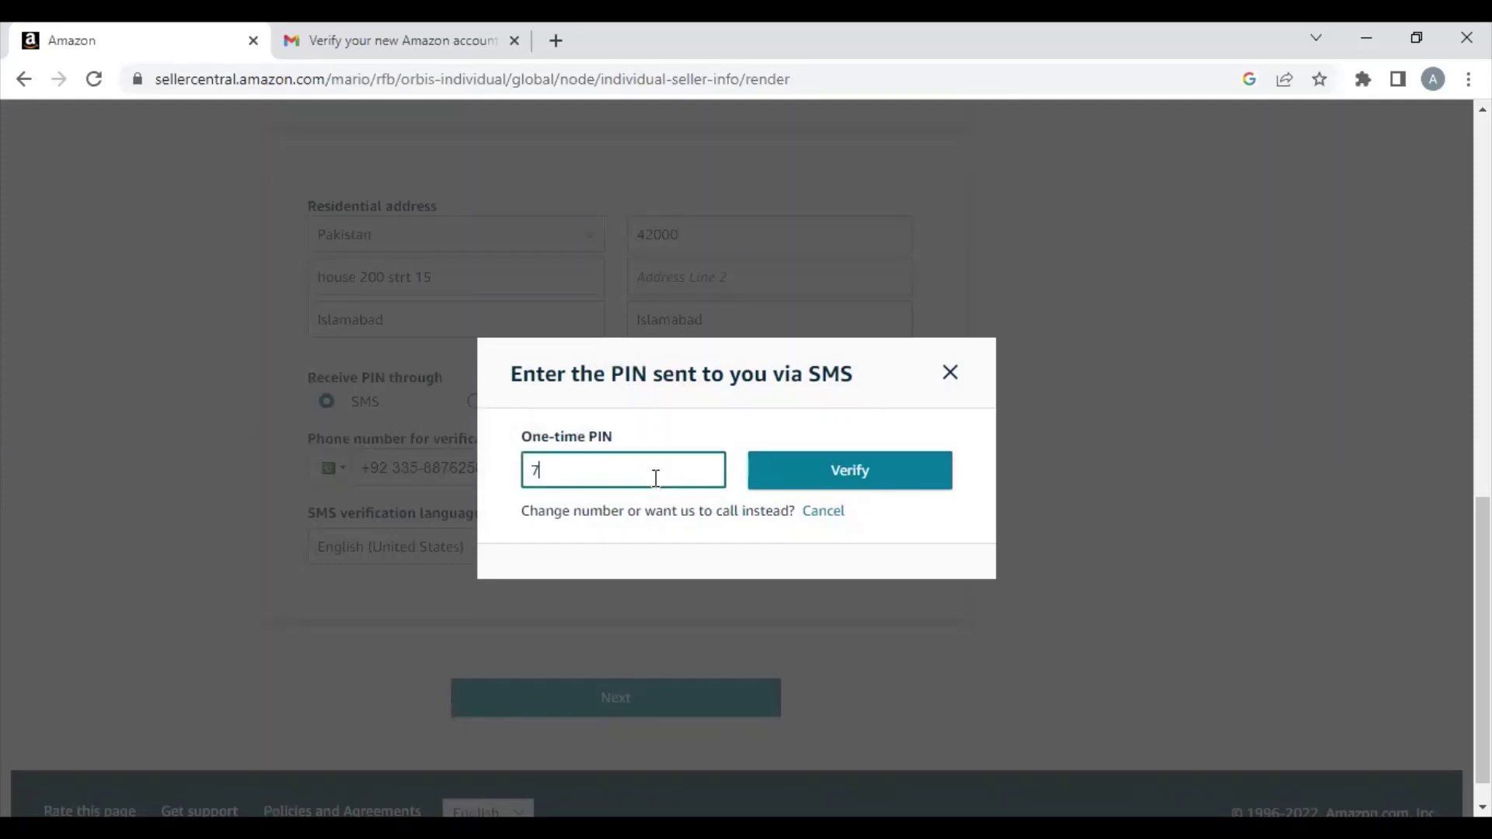
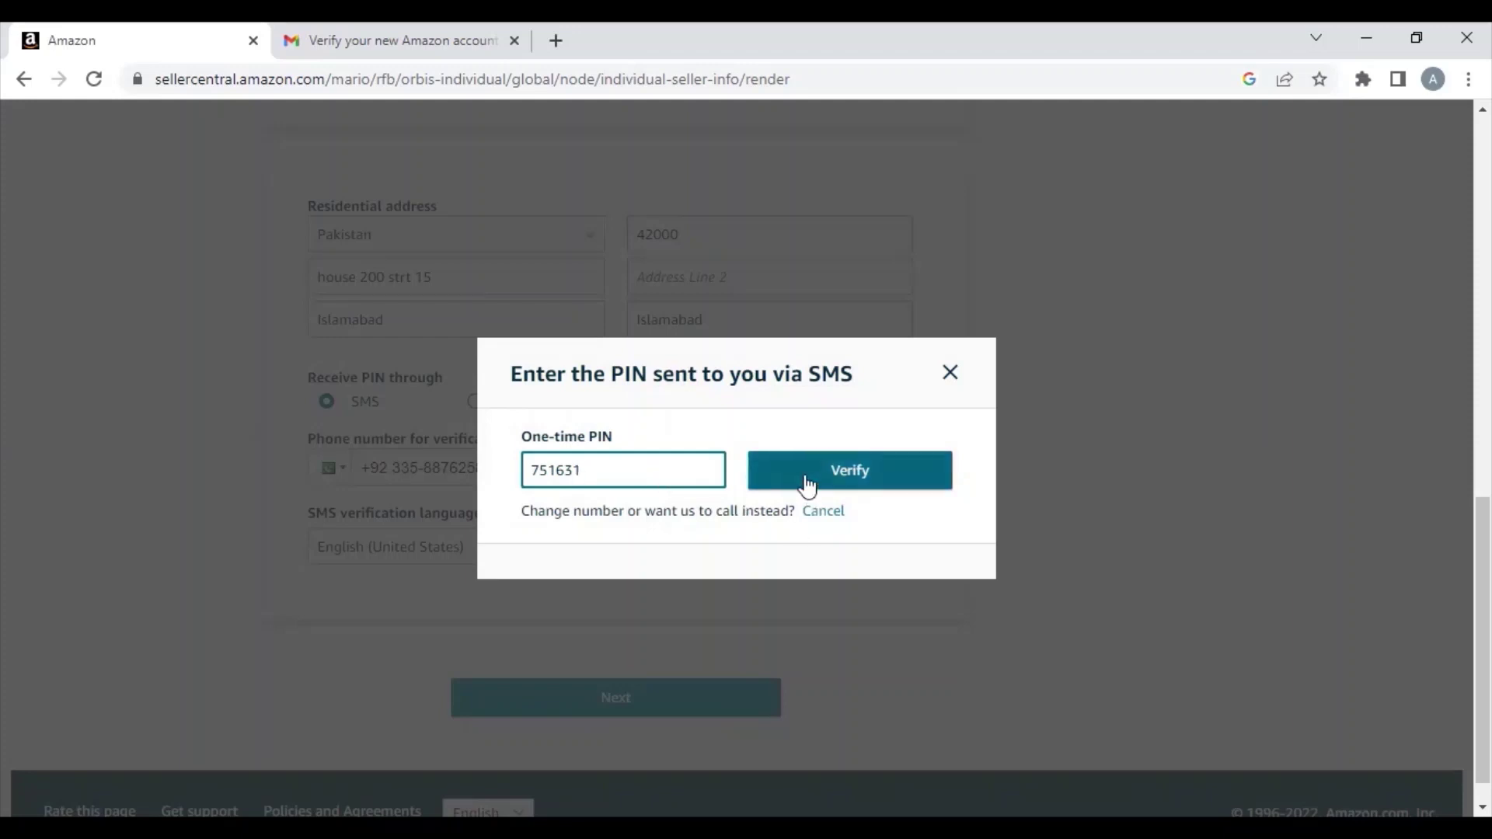
click(804, 477)
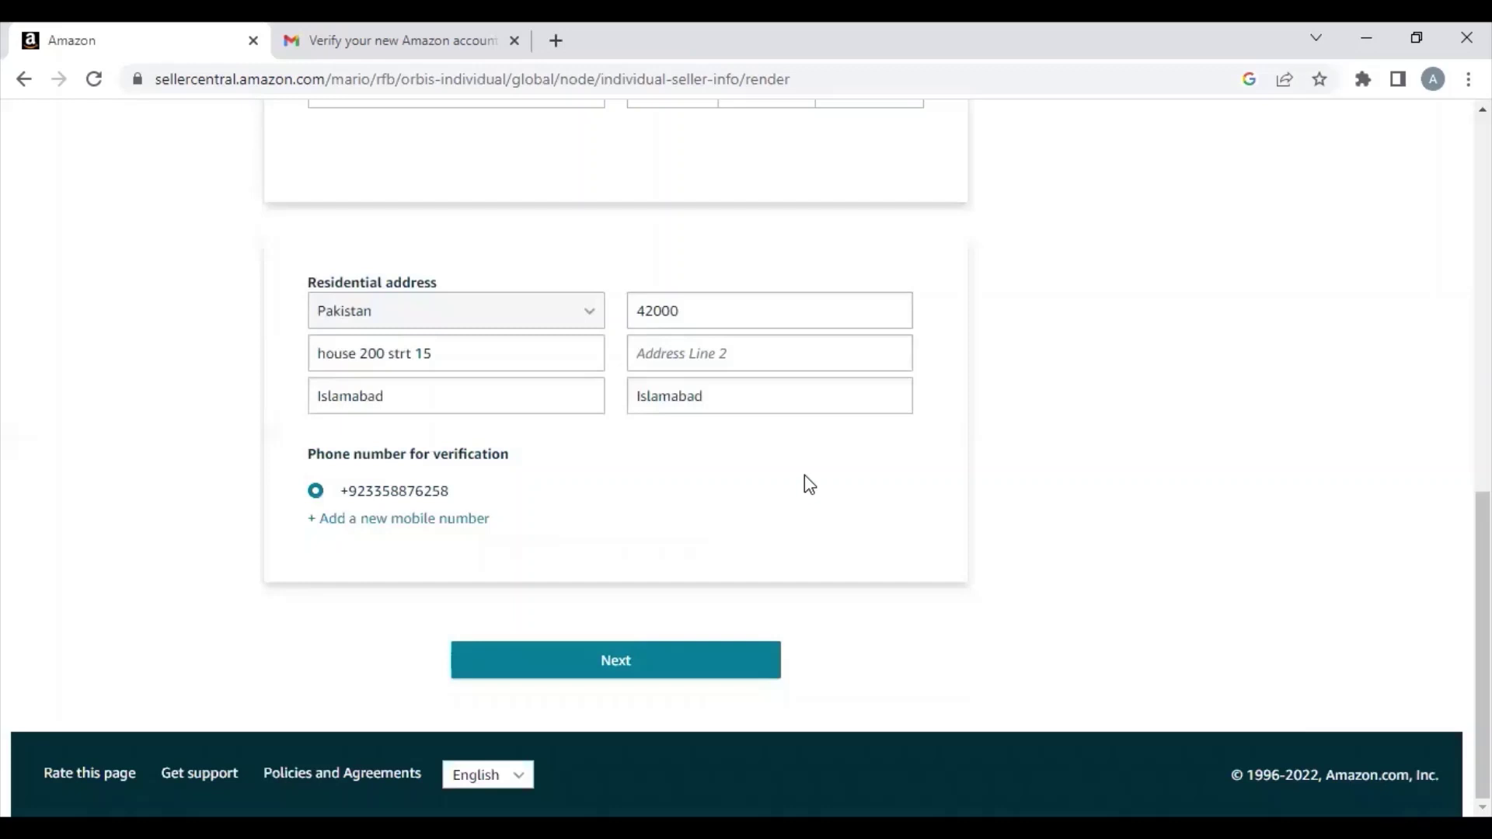
- Continue to billing, enter the credit card number with expiry 6/2027, and submit
click(597, 664)
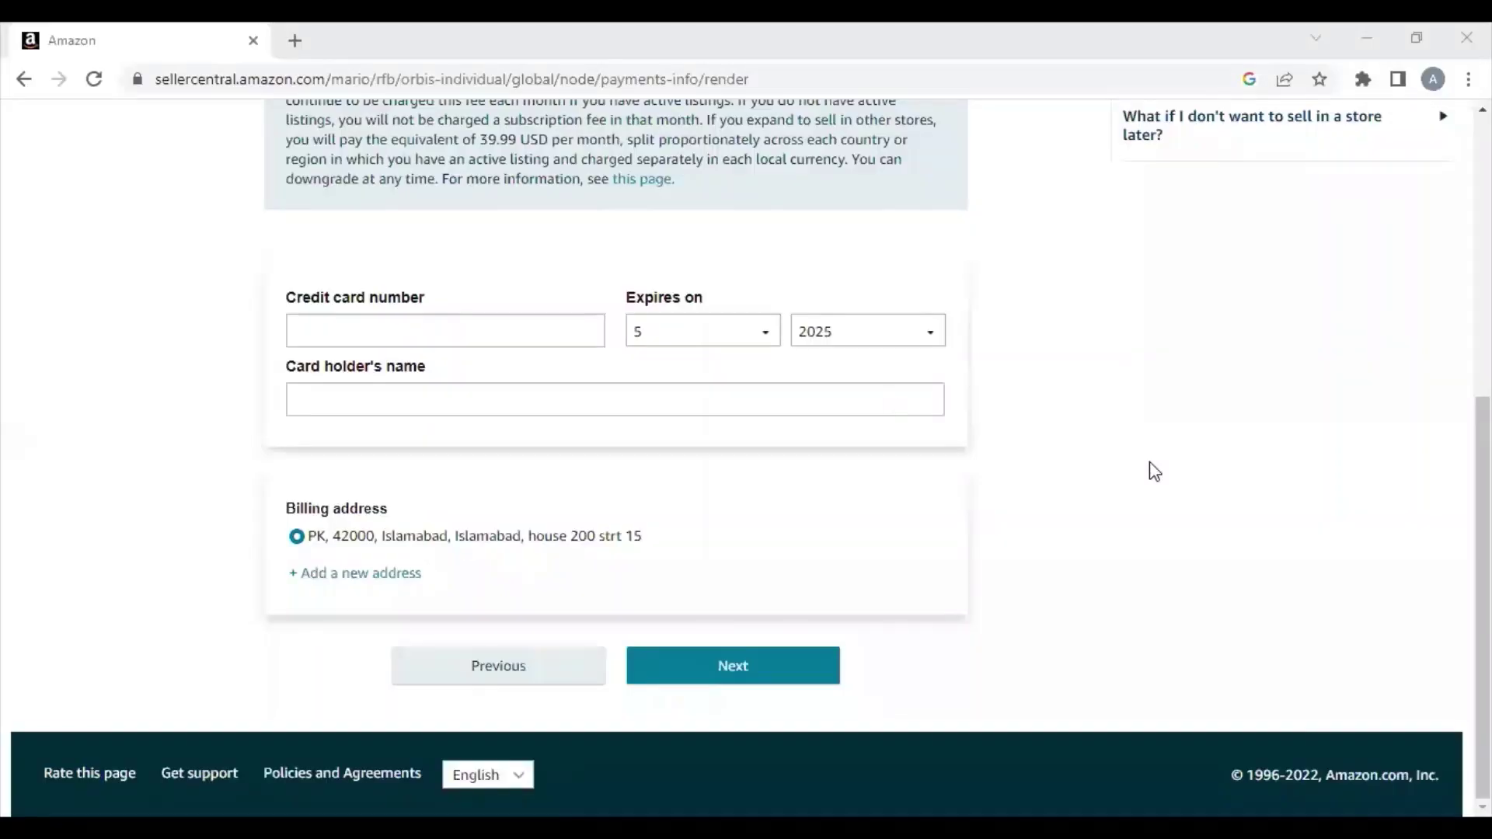
click(449, 335)
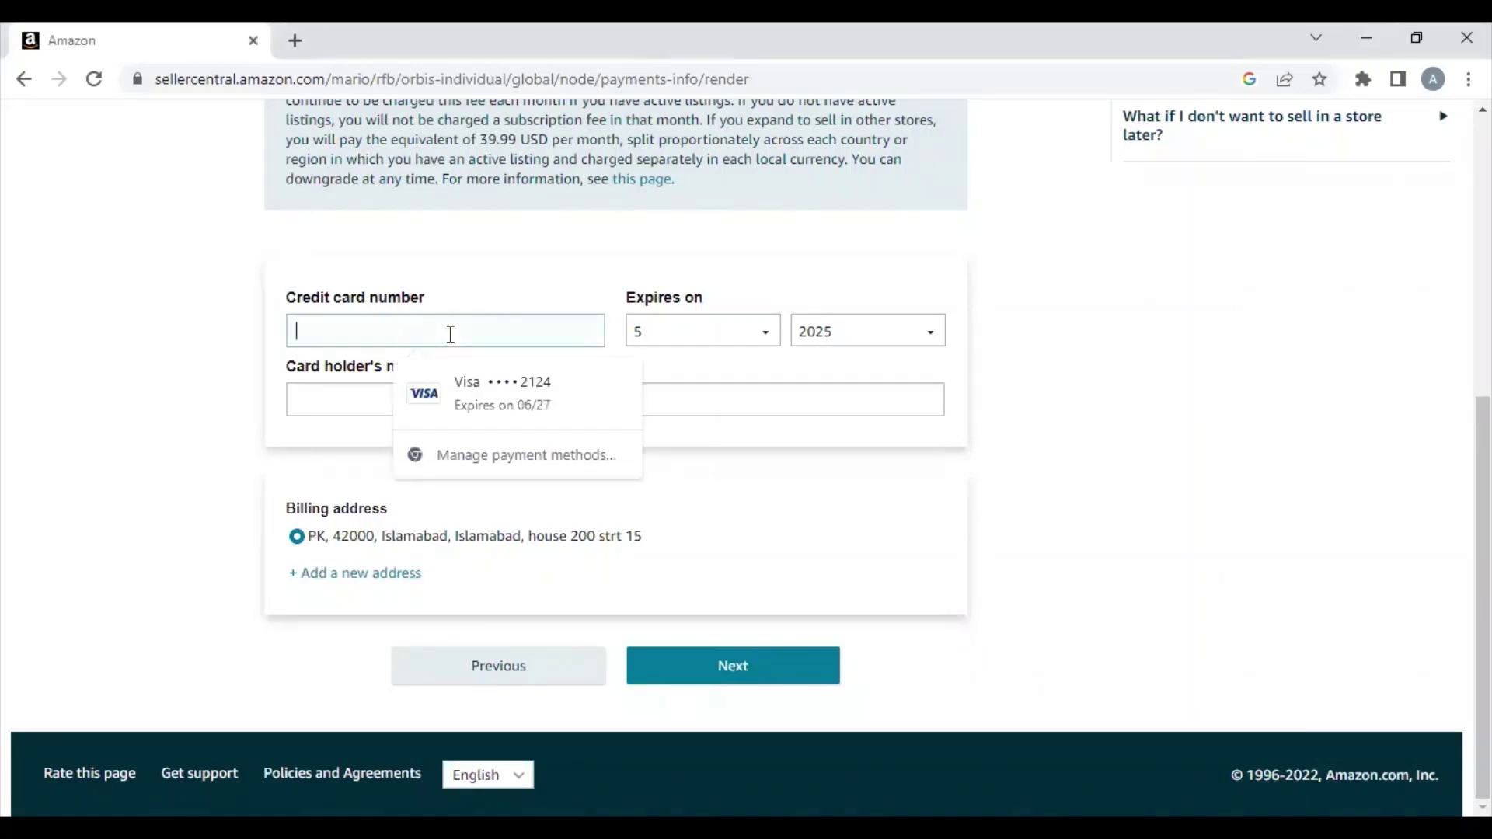
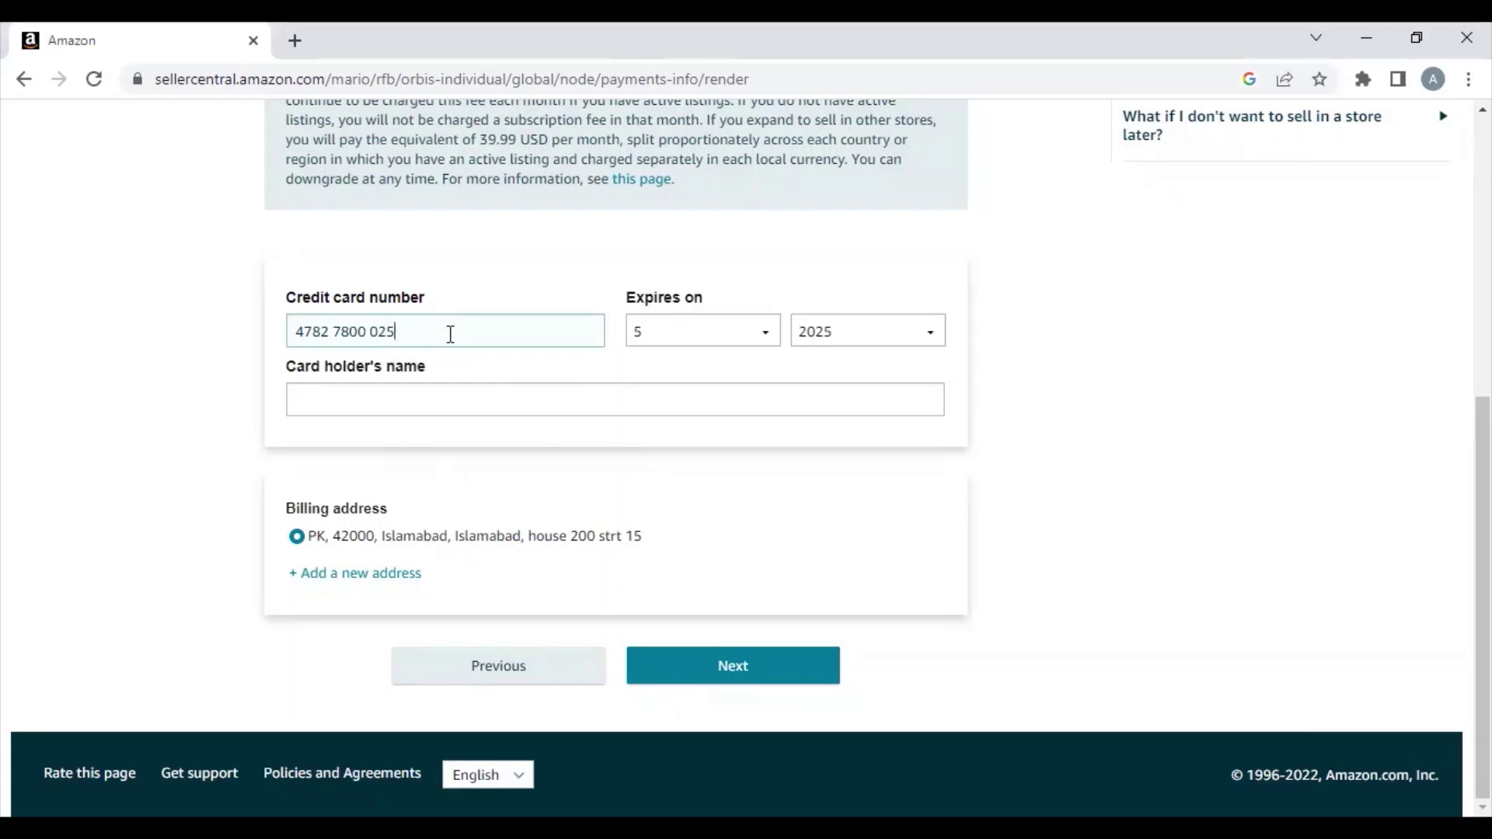
click(771, 339)
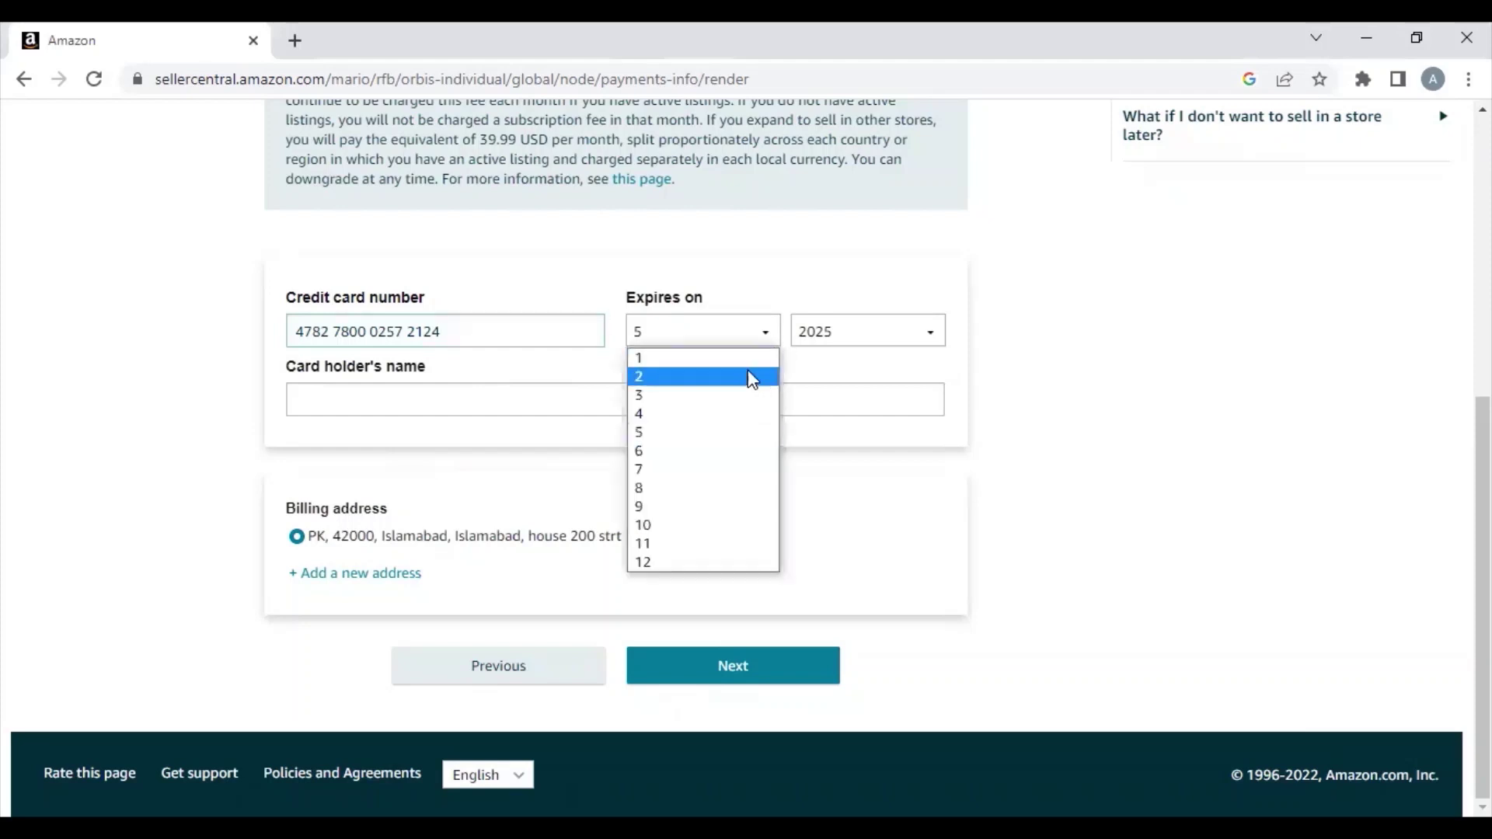
click(697, 454)
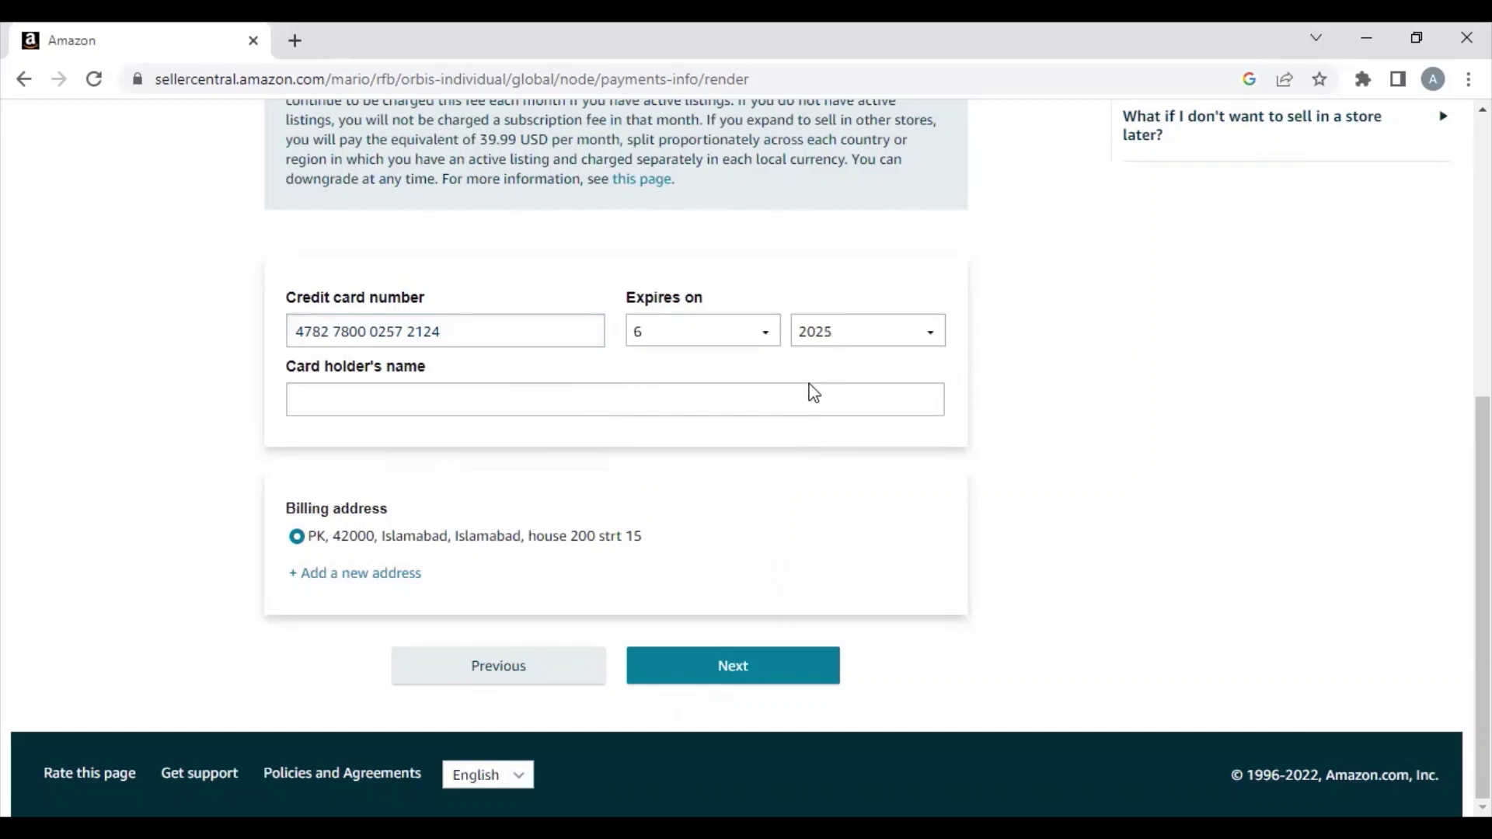
click(823, 331)
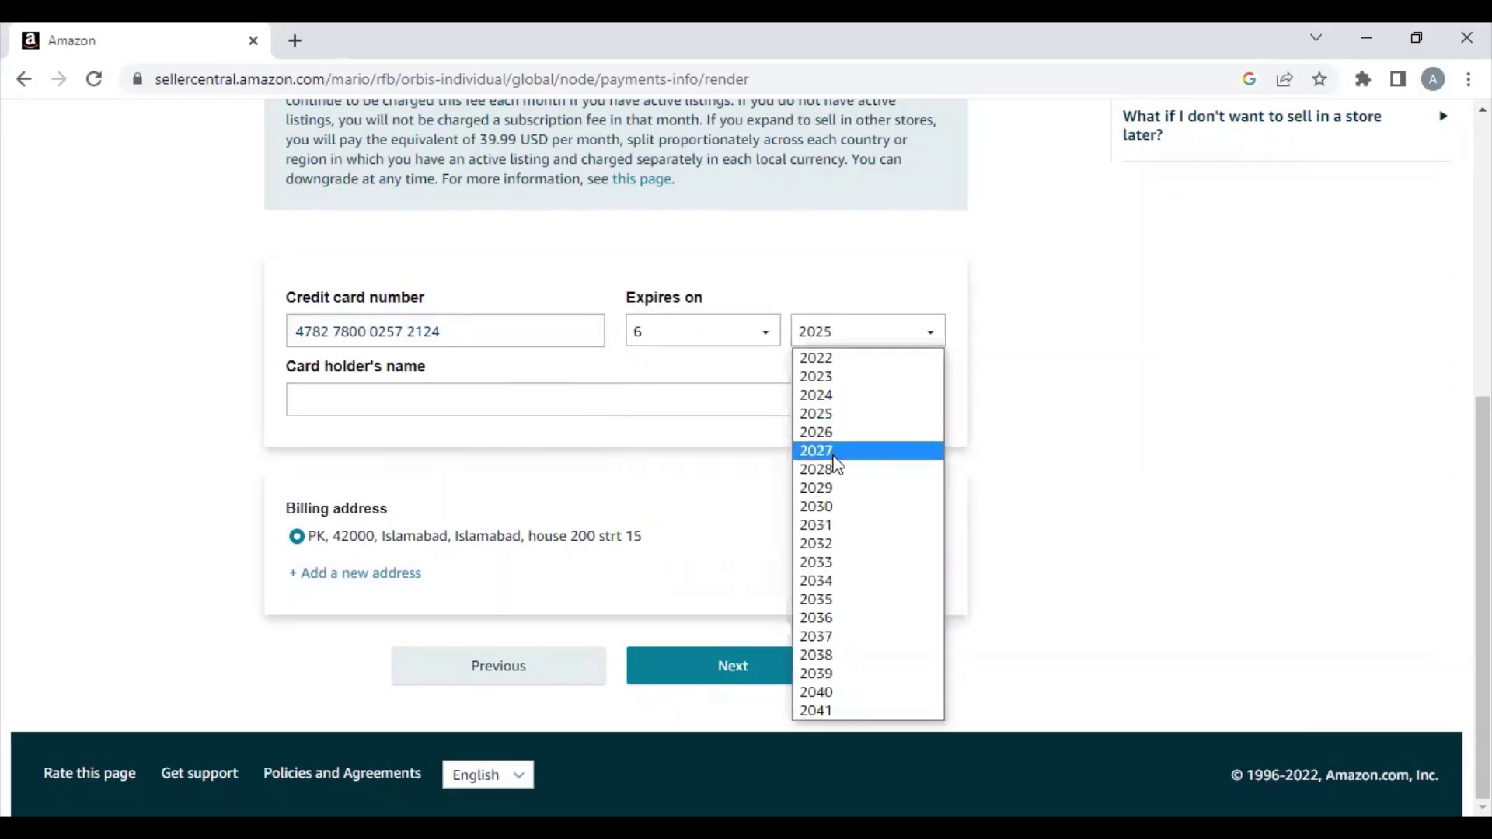
click(824, 450)
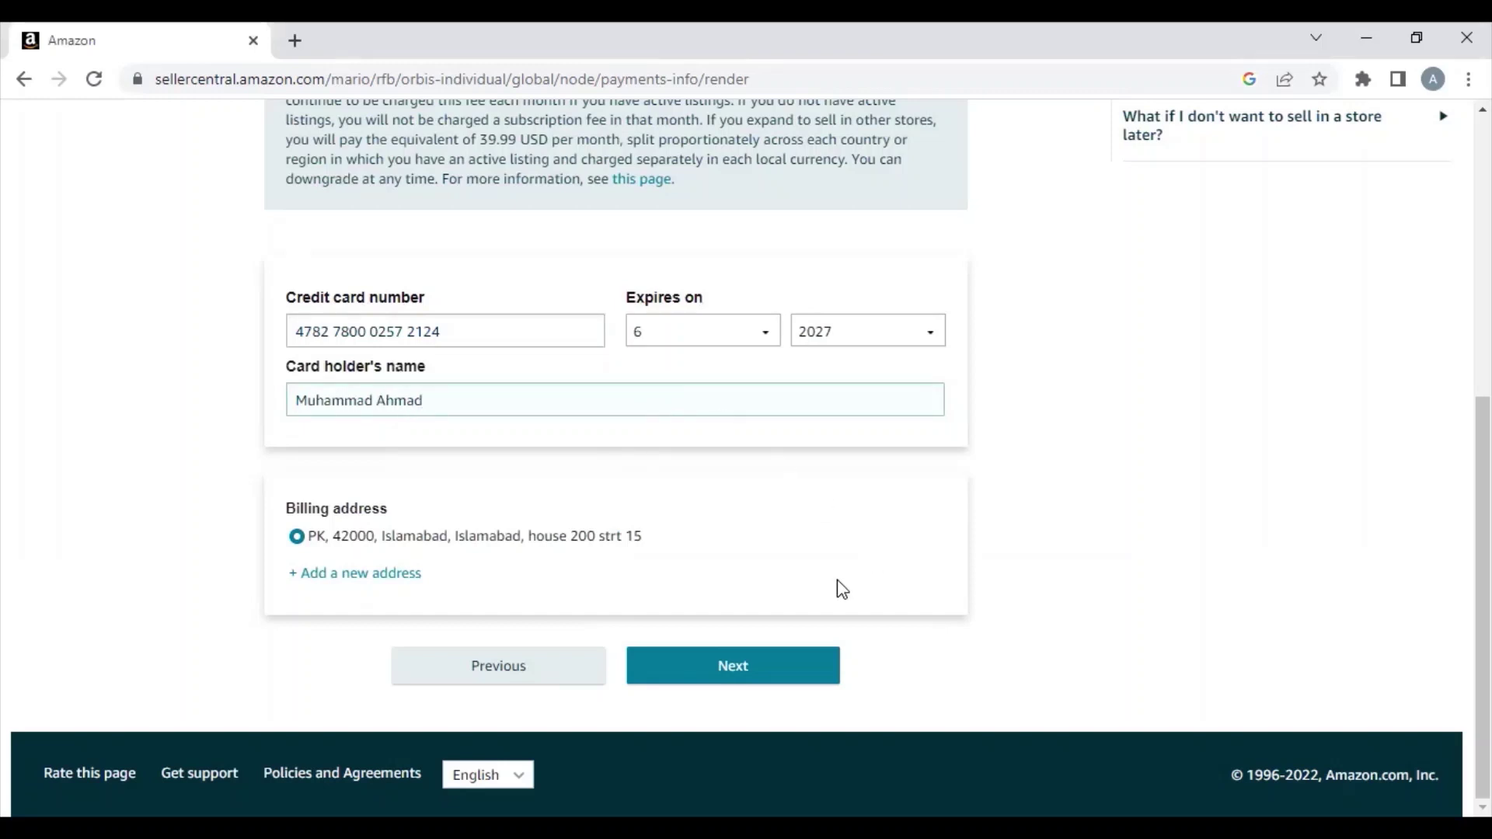
click(771, 666)
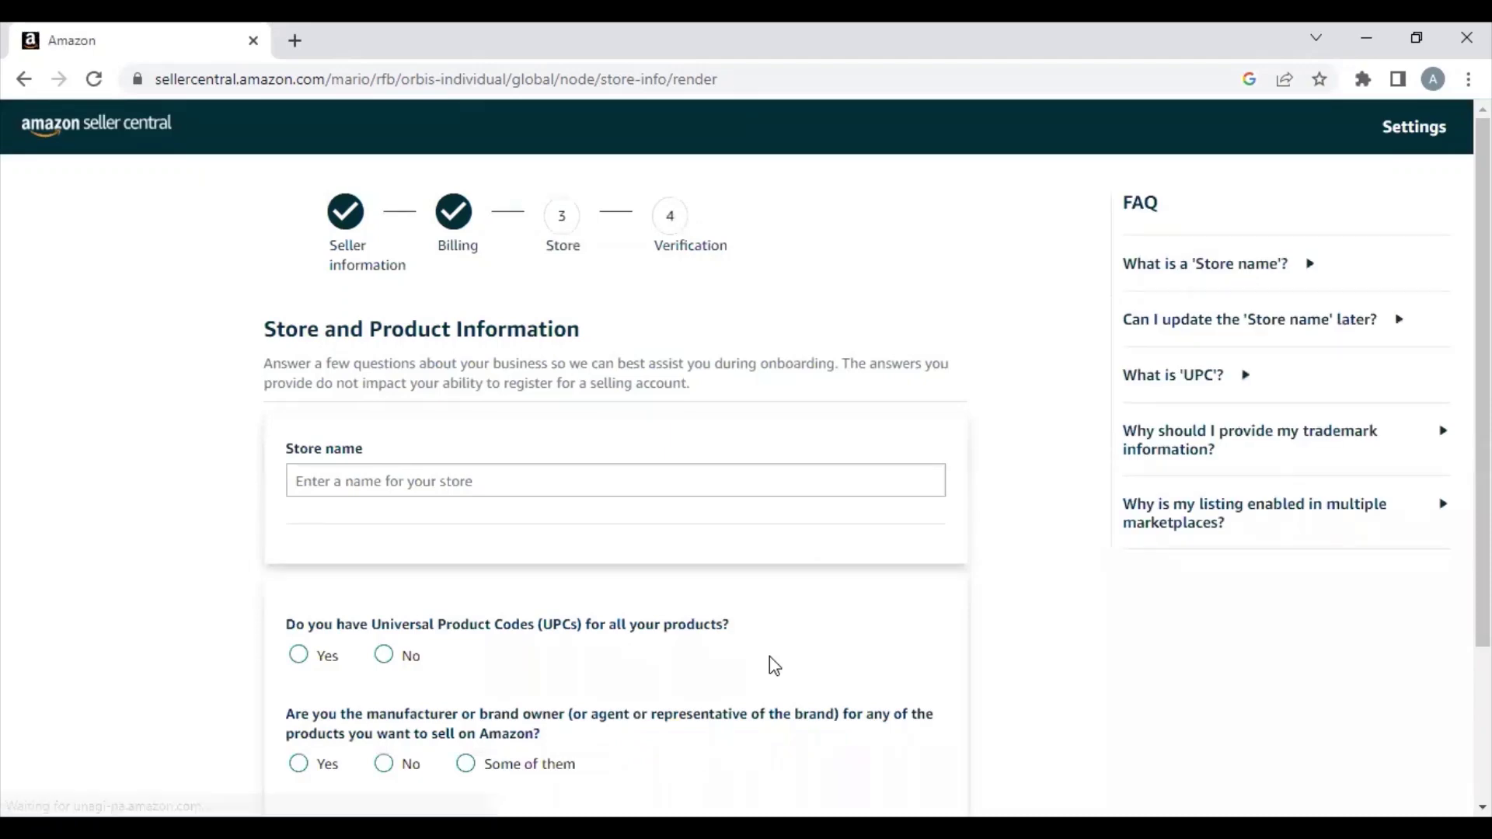
- Name the store Testing212, answer Yes, Some of them, Some of them to the product questions, and submit
scroll(1215, 603, down, 2)
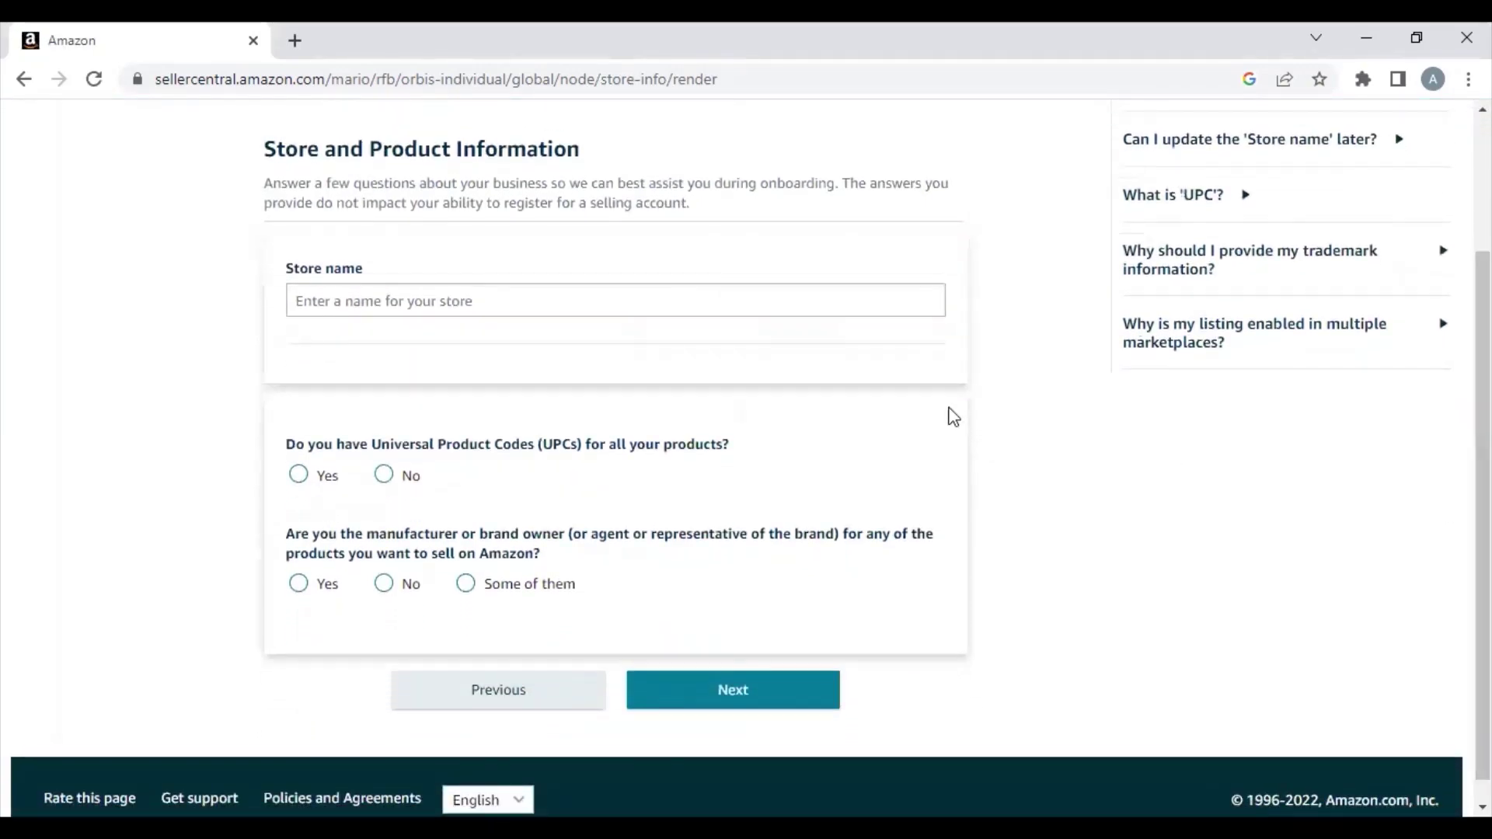
text(Testing)
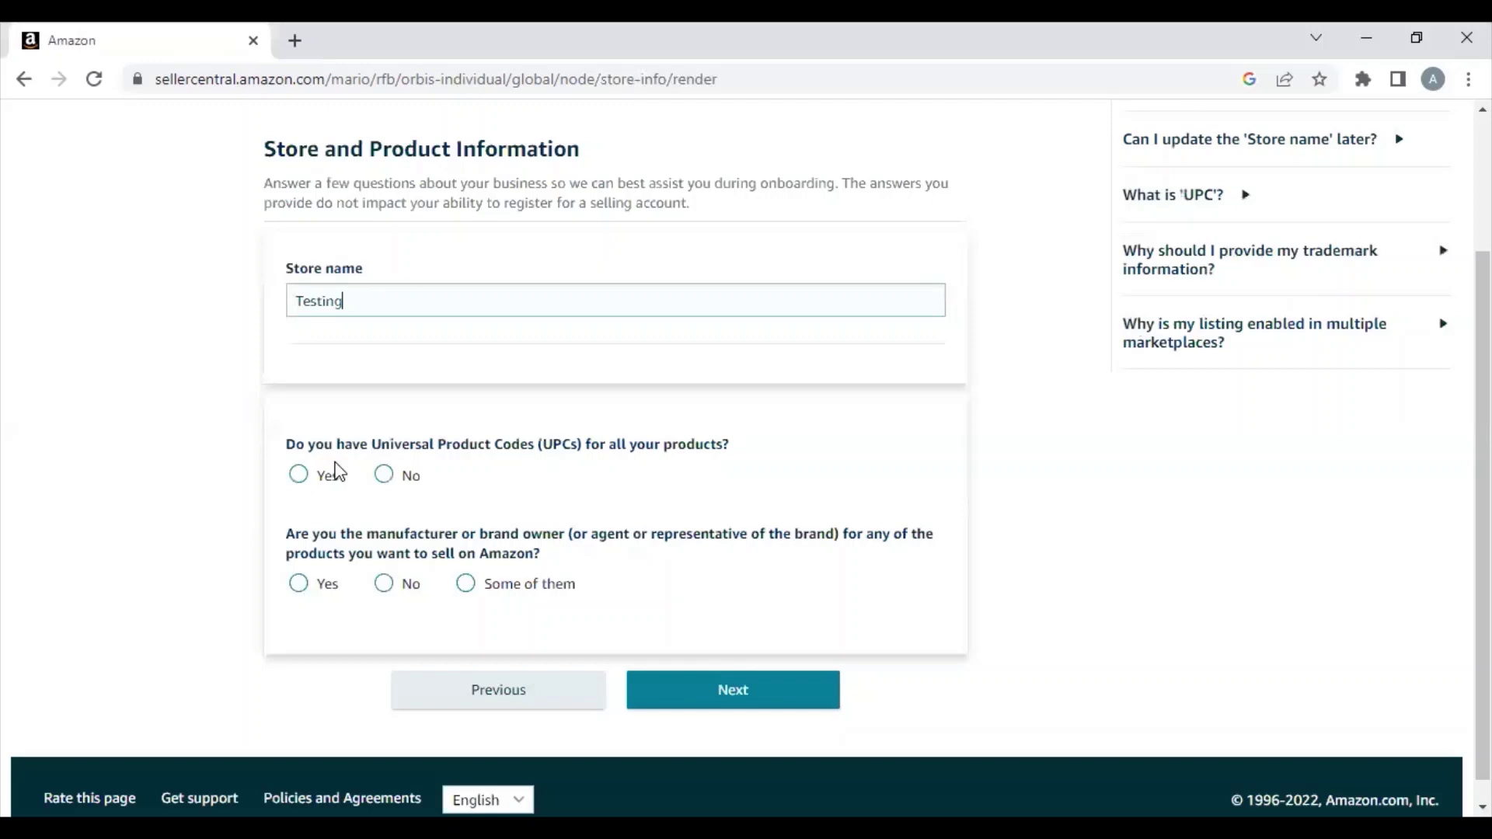
click(310, 474)
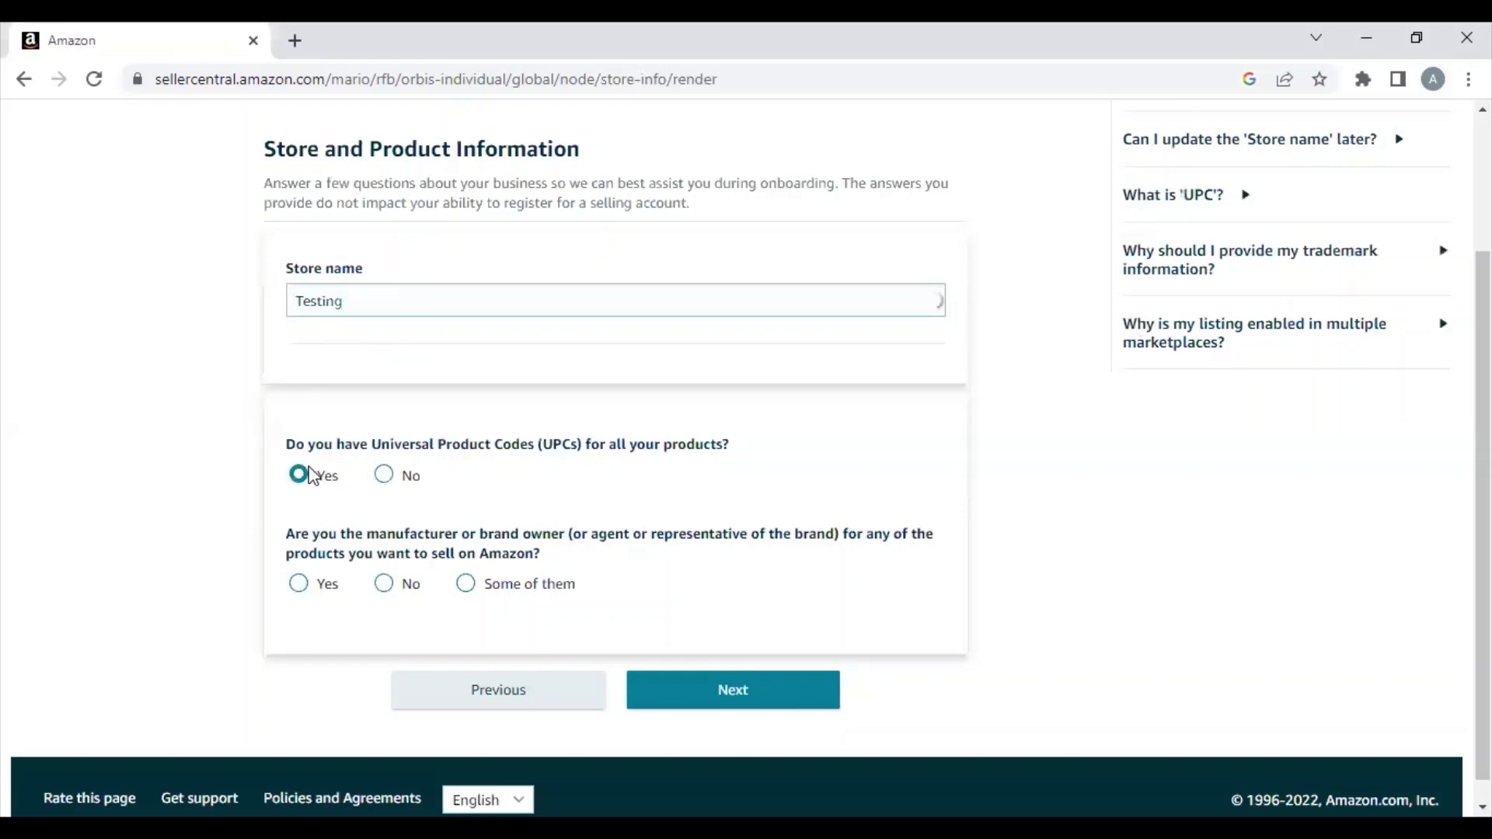
click(470, 584)
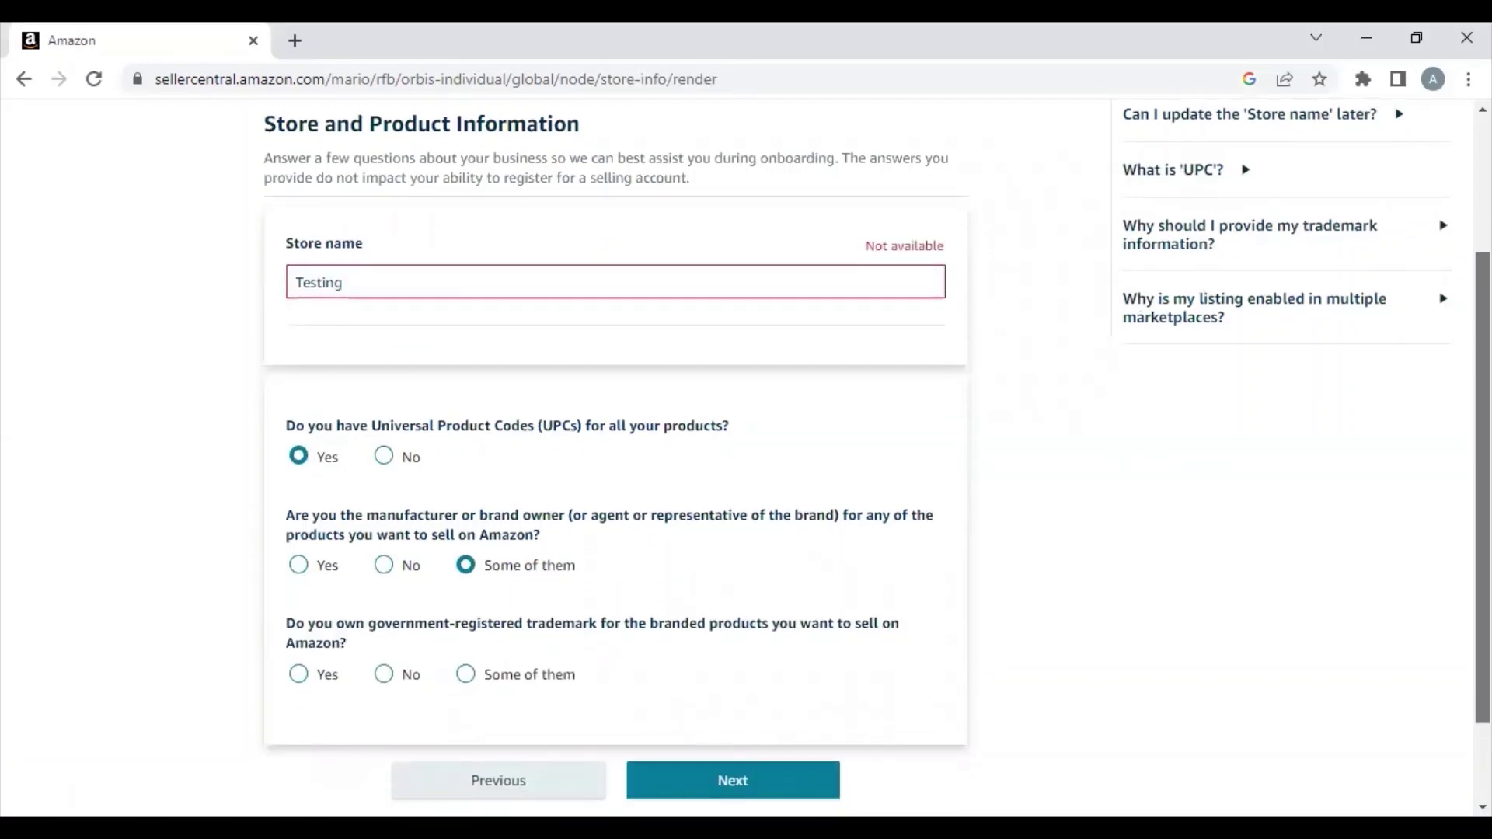
scroll(911, 272, down, 1)
click(529, 219)
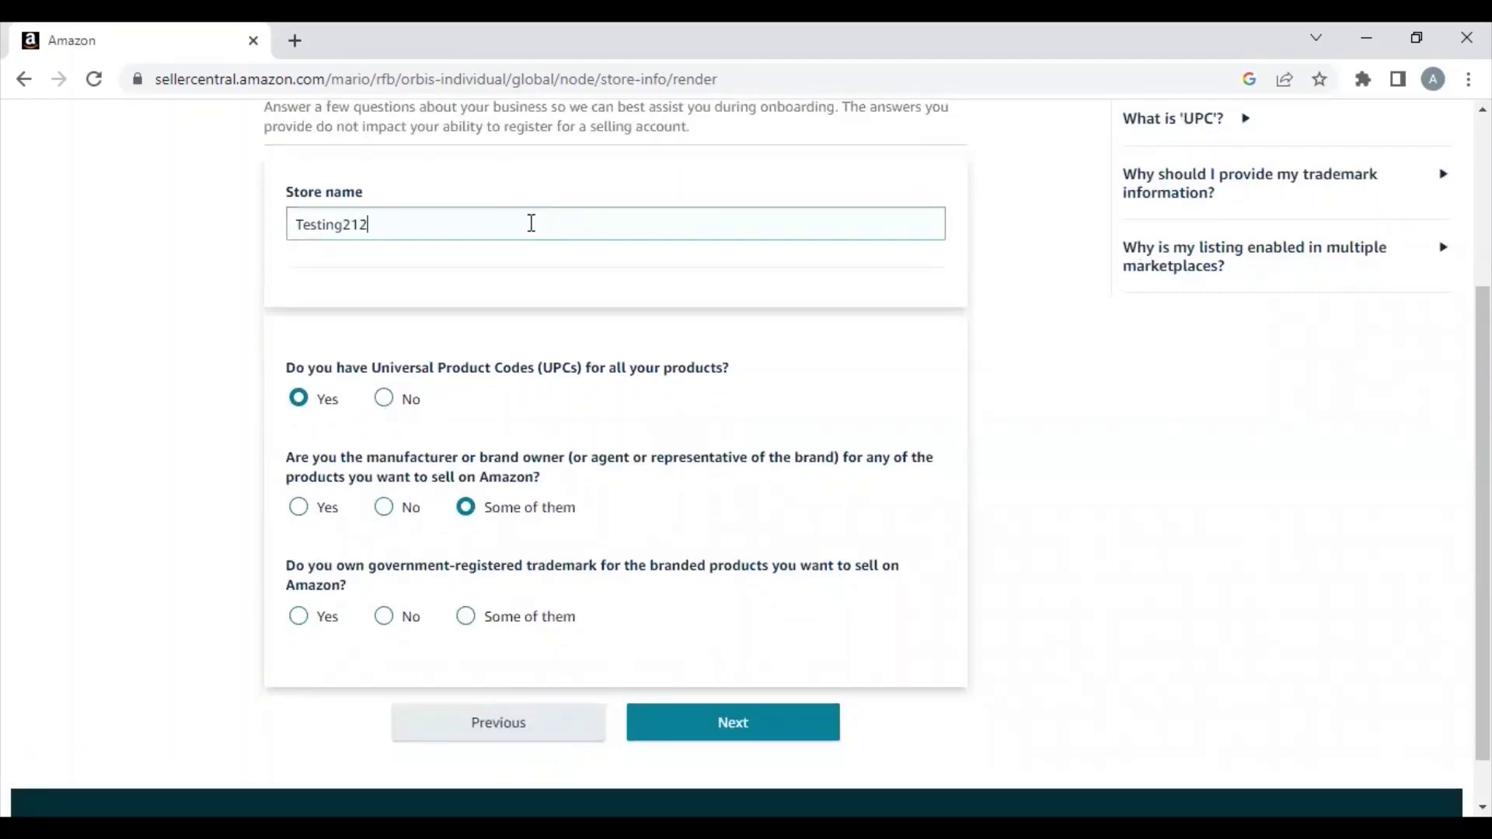
scroll(1321, 489, down, 1)
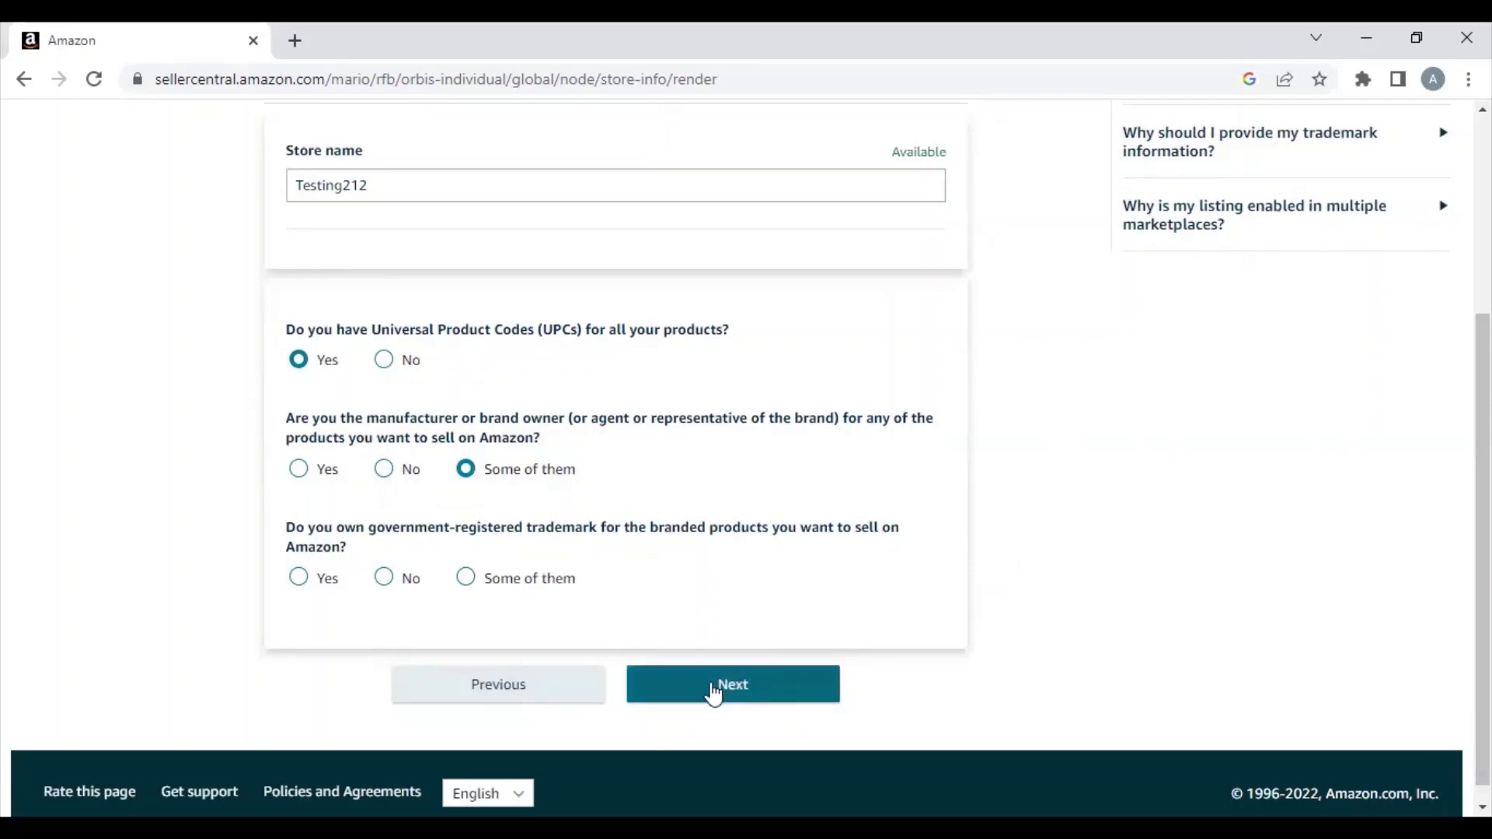
click(466, 578)
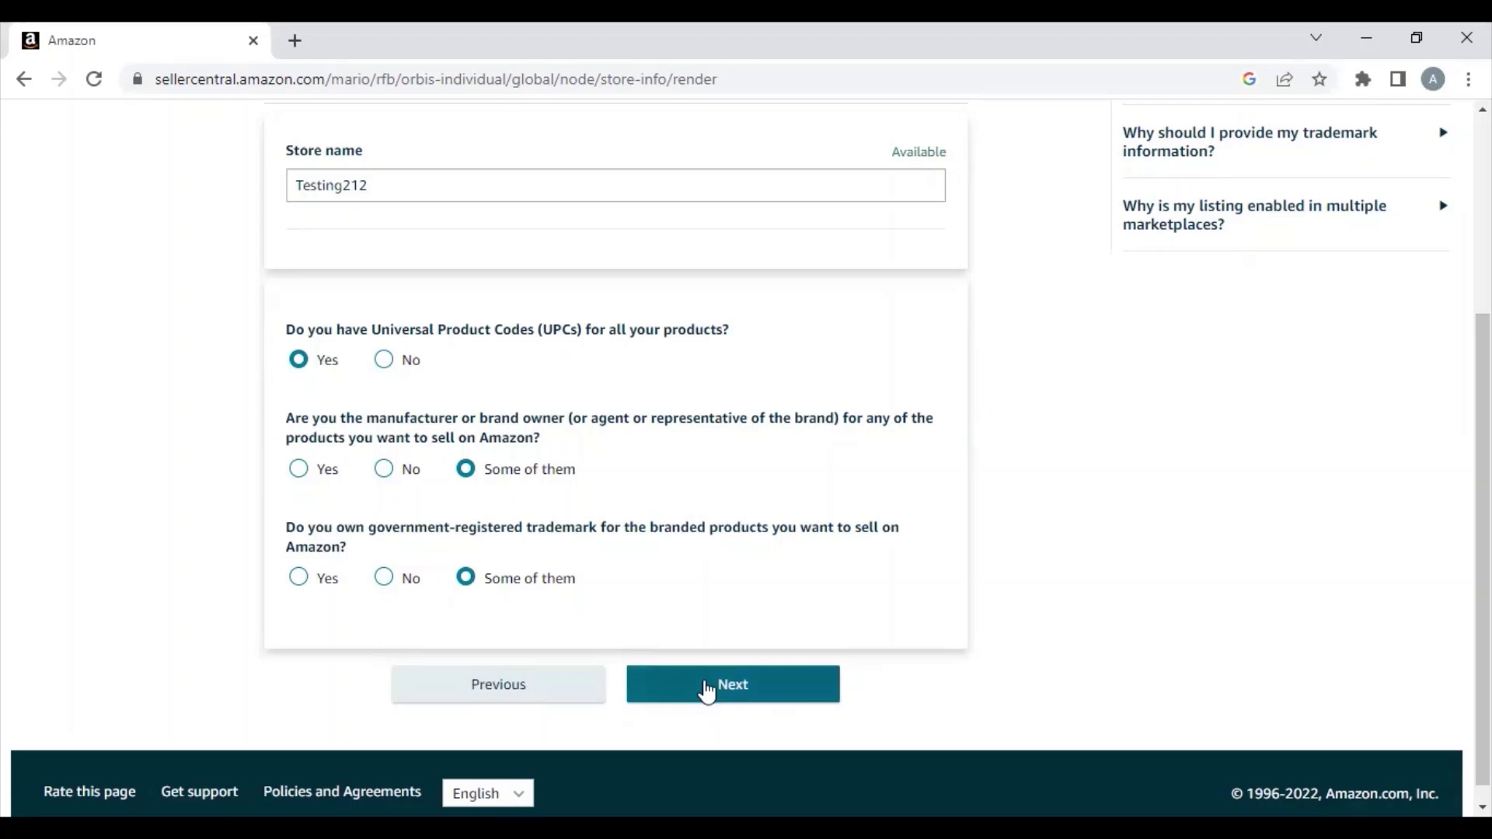
click(703, 680)
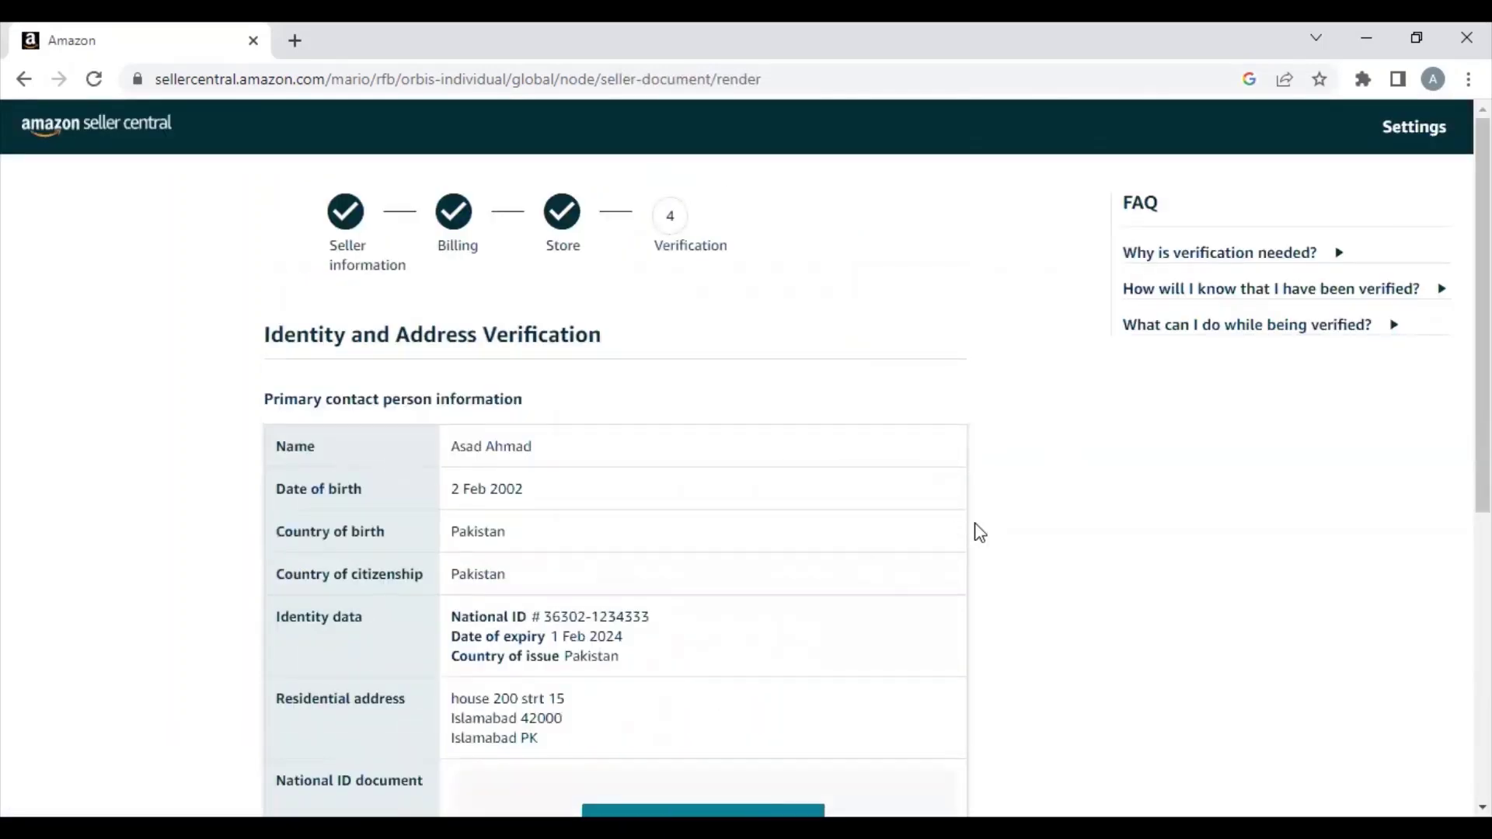
- Submit the uploaded national ID front/back and credit card statement as proof of address
scroll(1372, 406, down, 2)
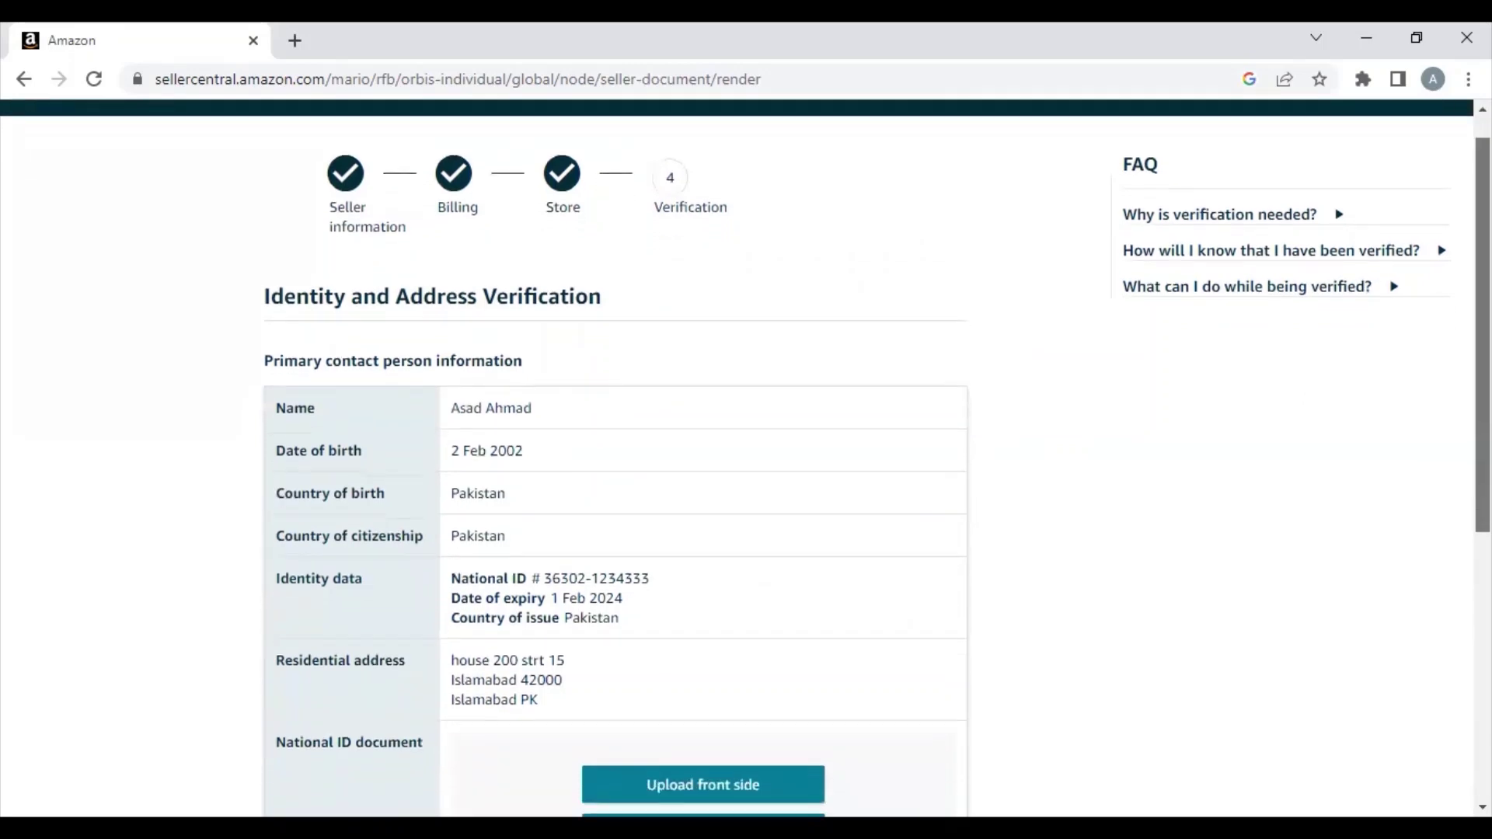
scroll(746, 458, down, 4)
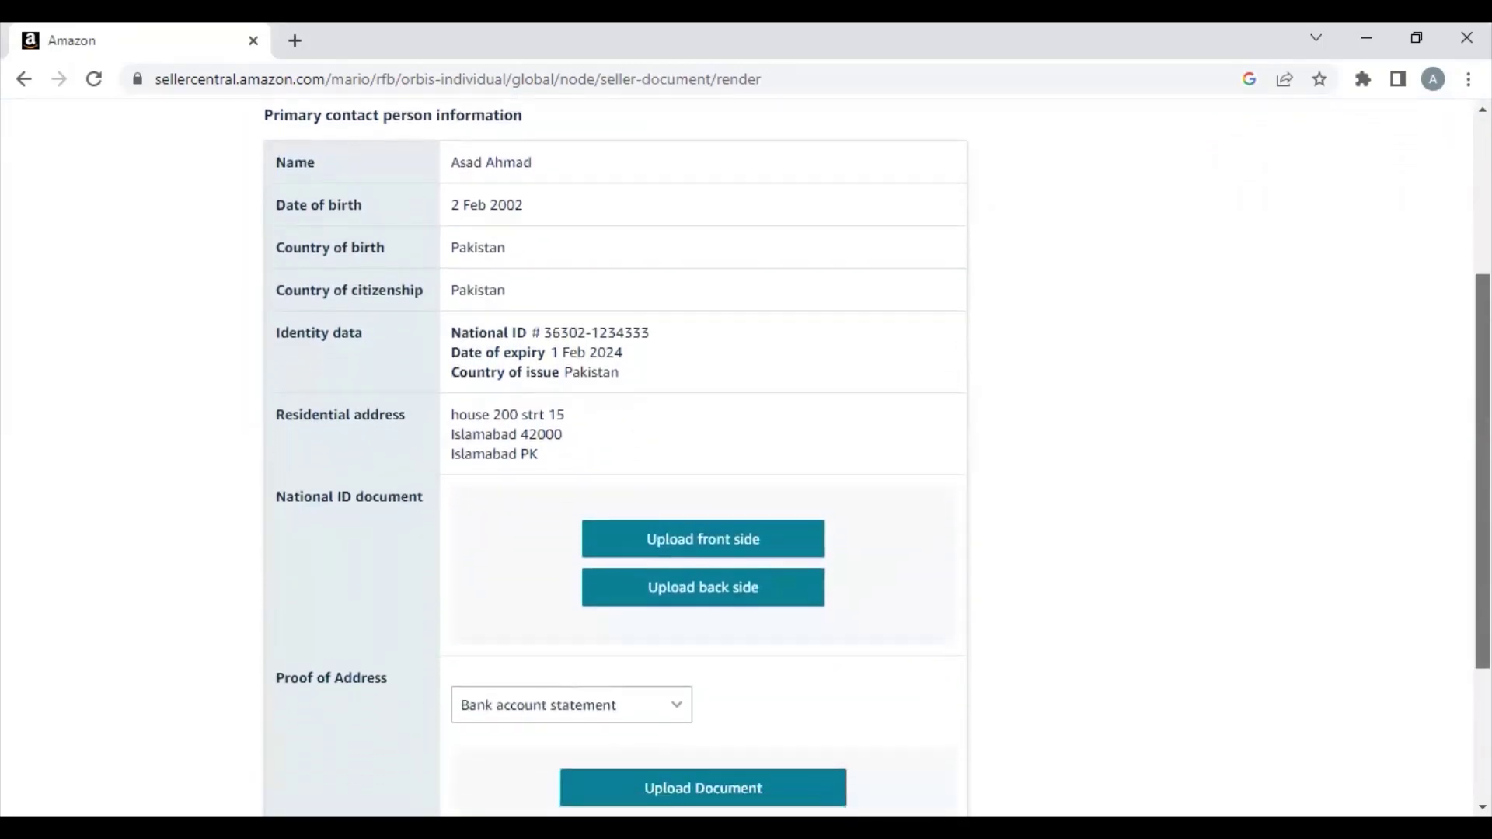
scroll(746, 458, down, 2)
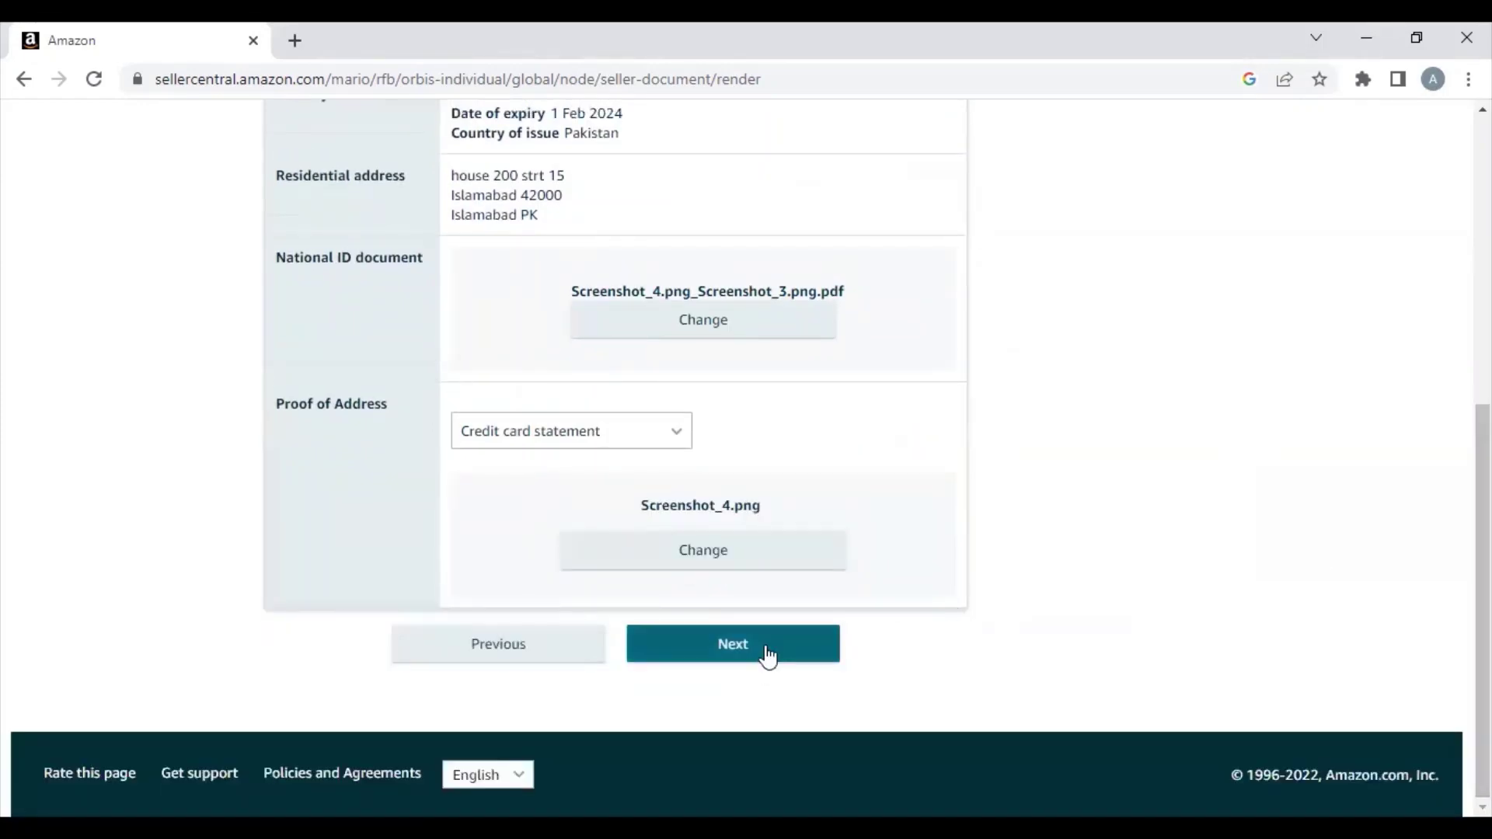
click(765, 645)
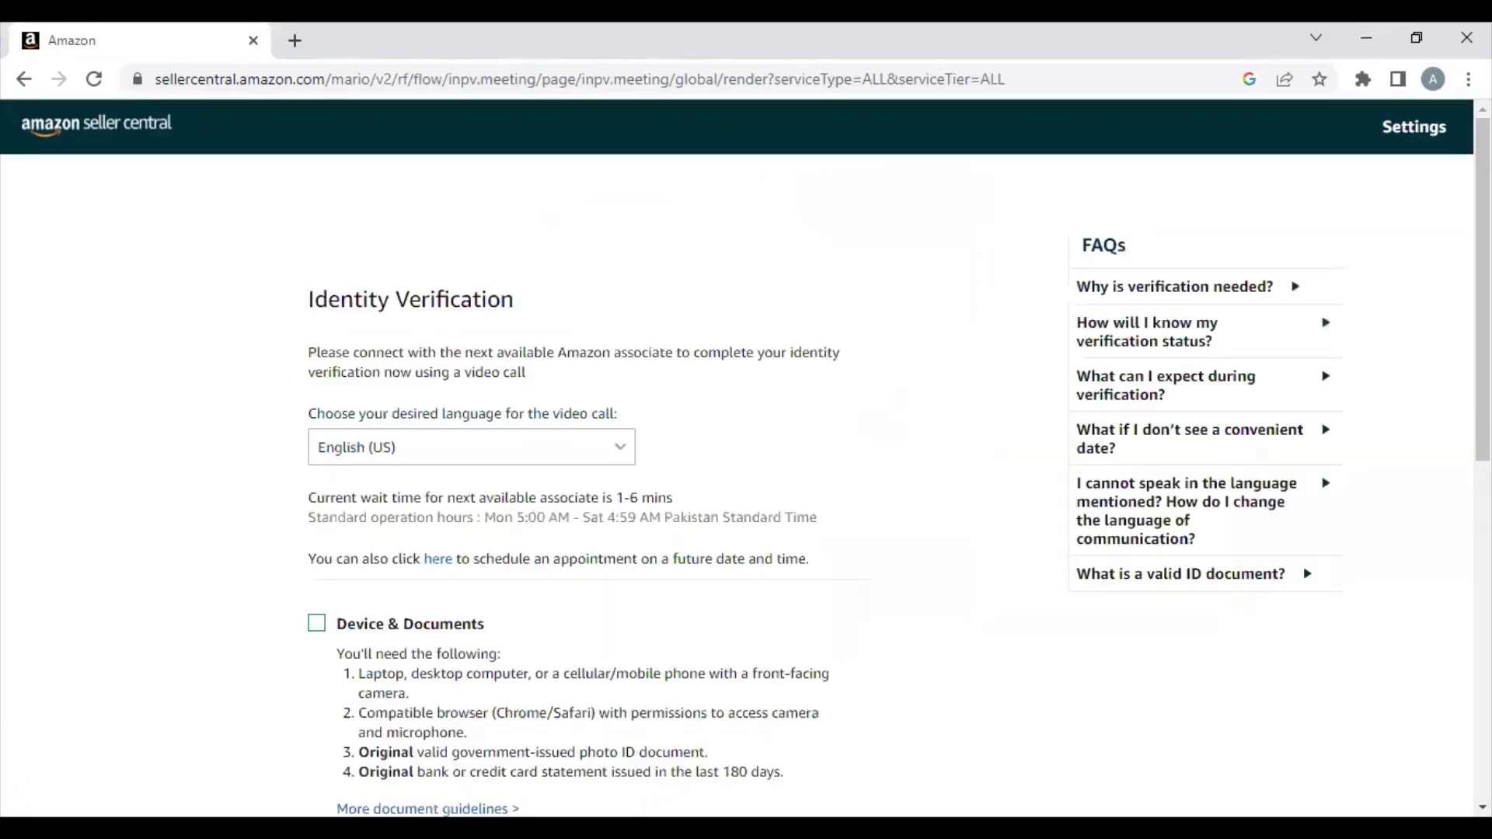
- Check the Device & Documents, Language for video call and Recording Notice acknowledgements
scroll(738, 458, down, 8)
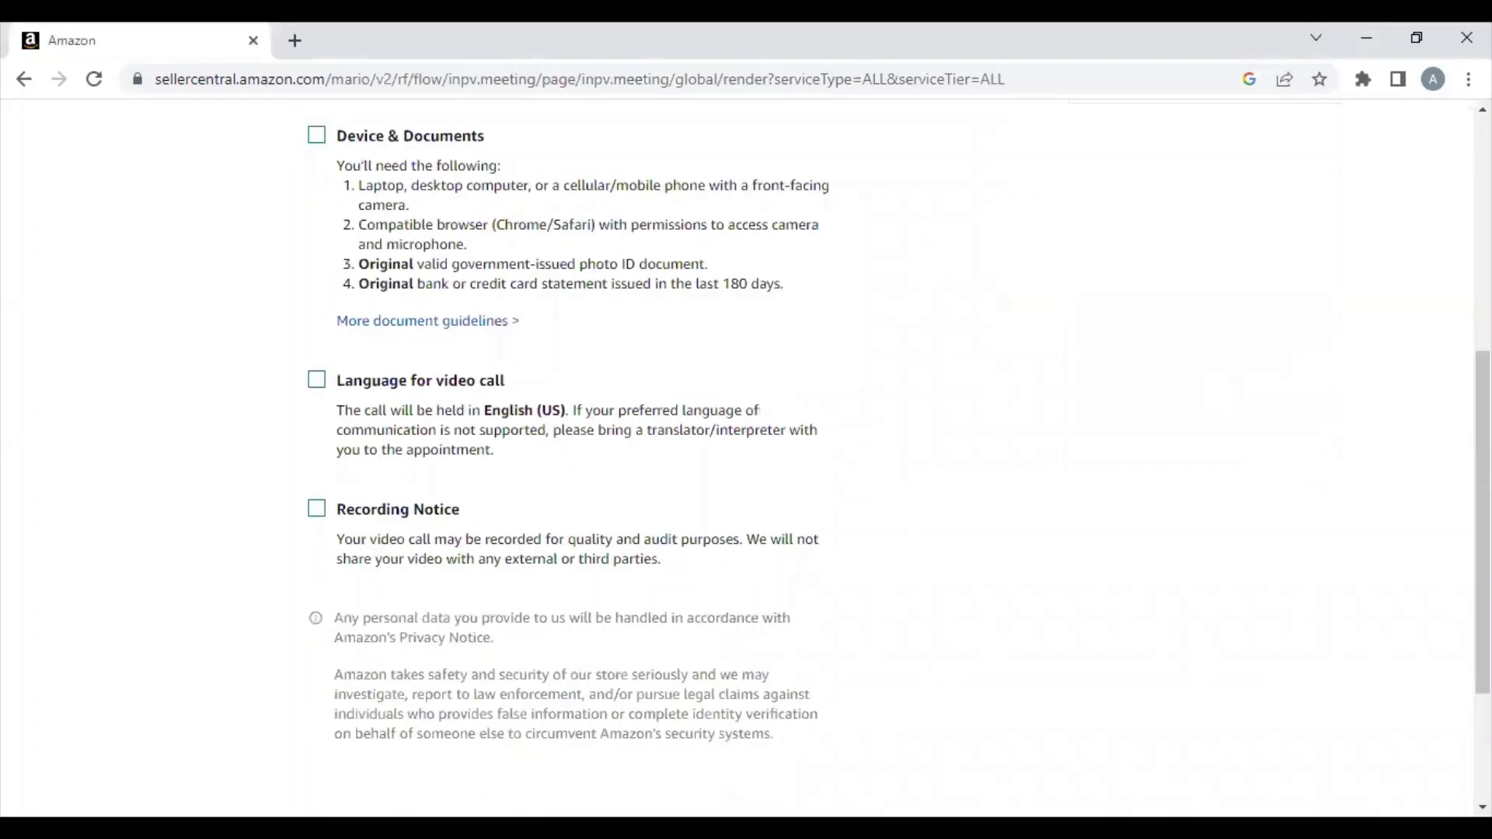
scroll(738, 459, up, 5)
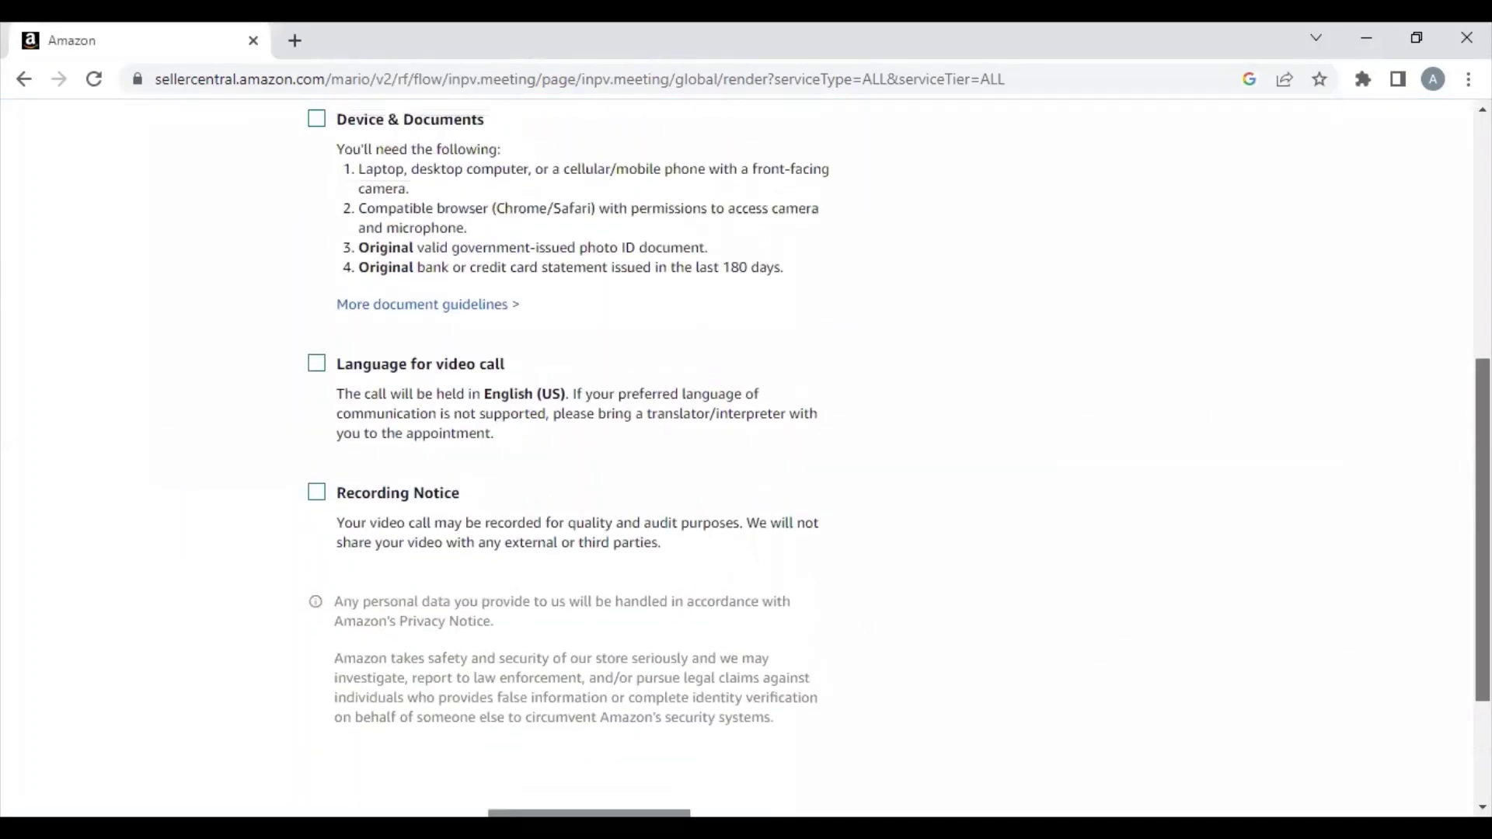
scroll(1298, 433, up, 1)
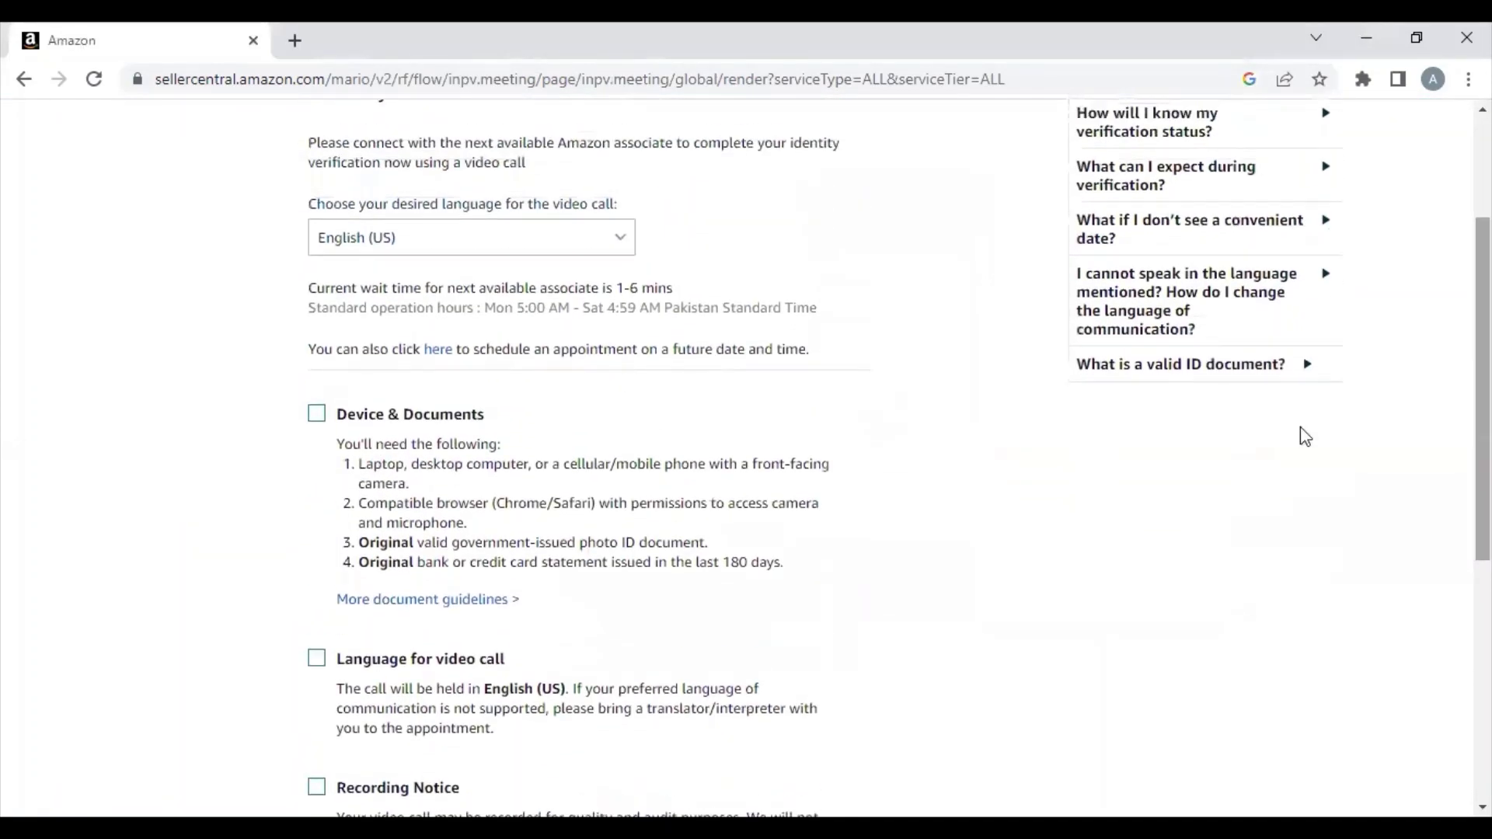
click(316, 414)
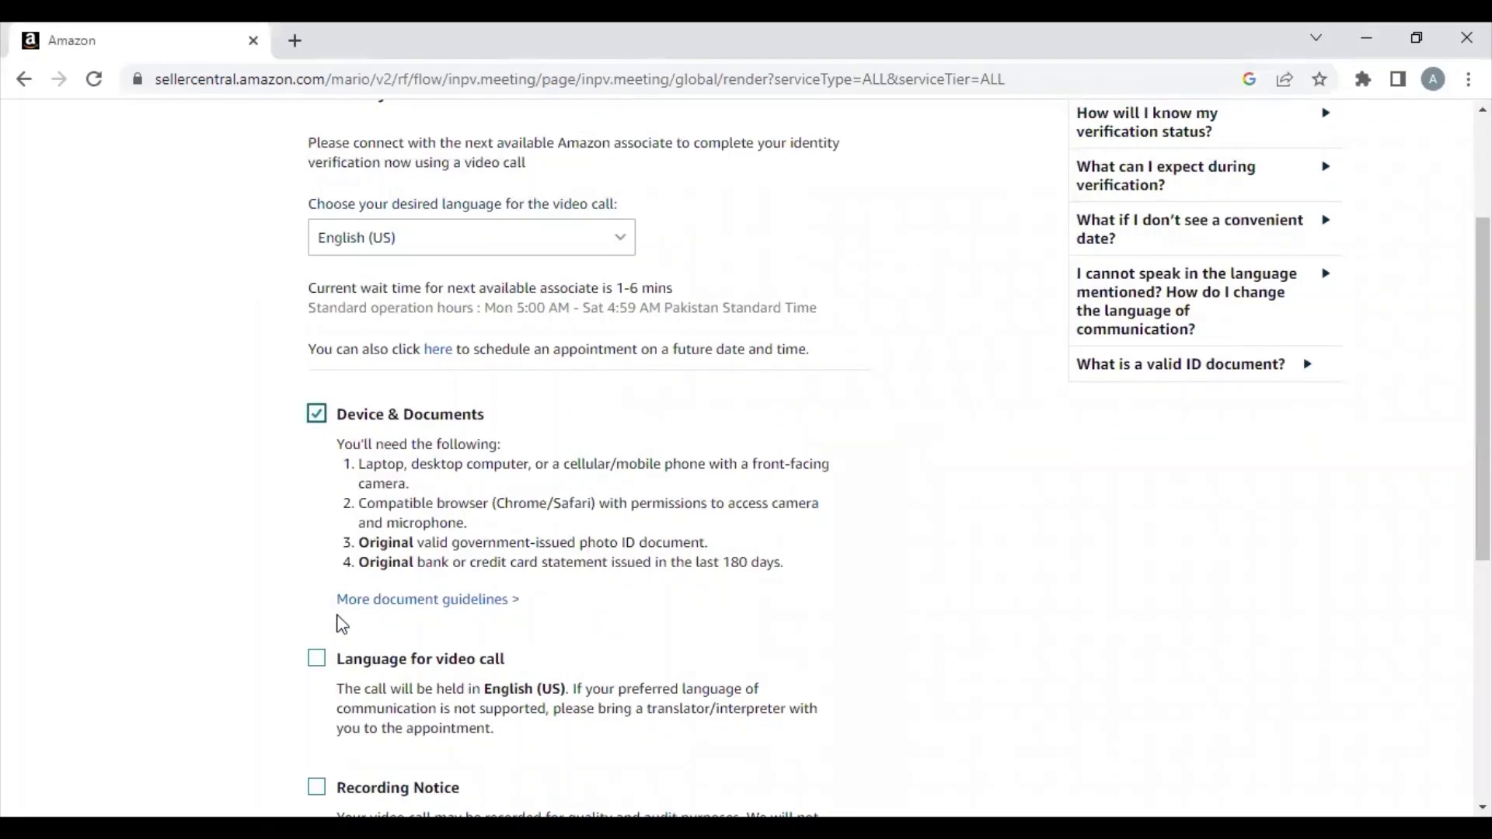
click(317, 658)
scroll(872, 579, down, 5)
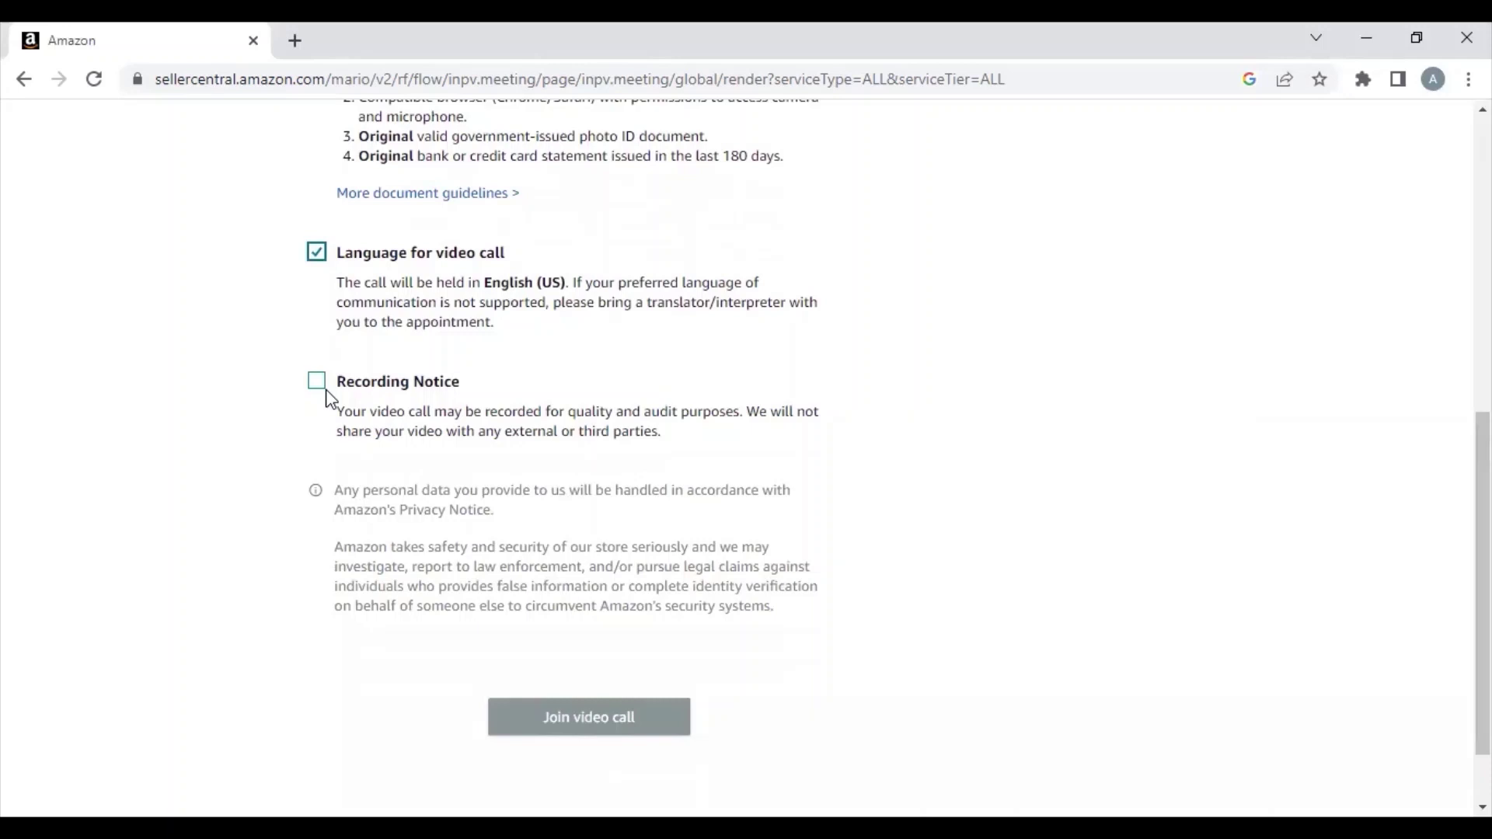
click(316, 382)
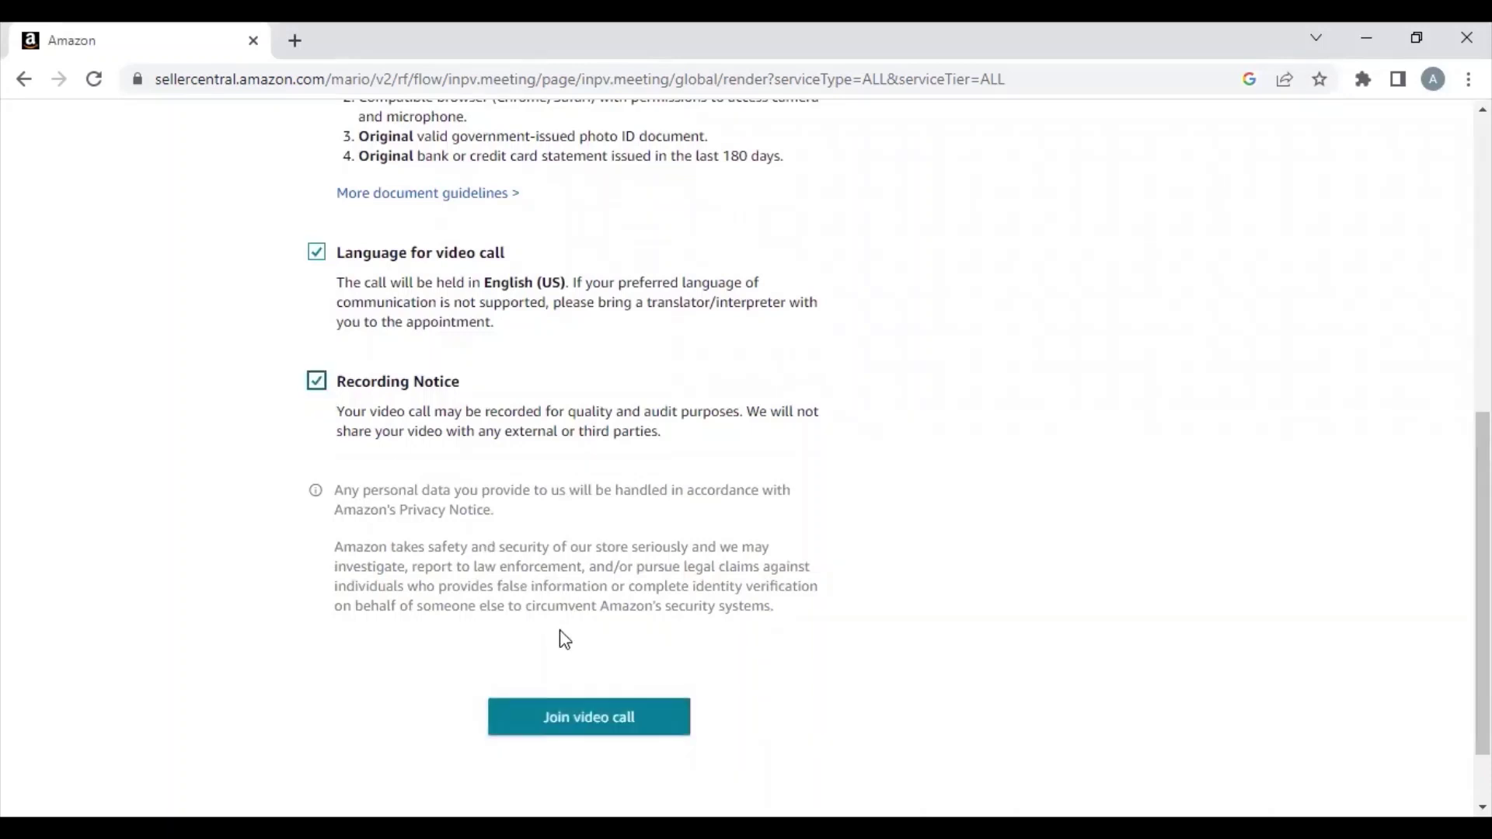